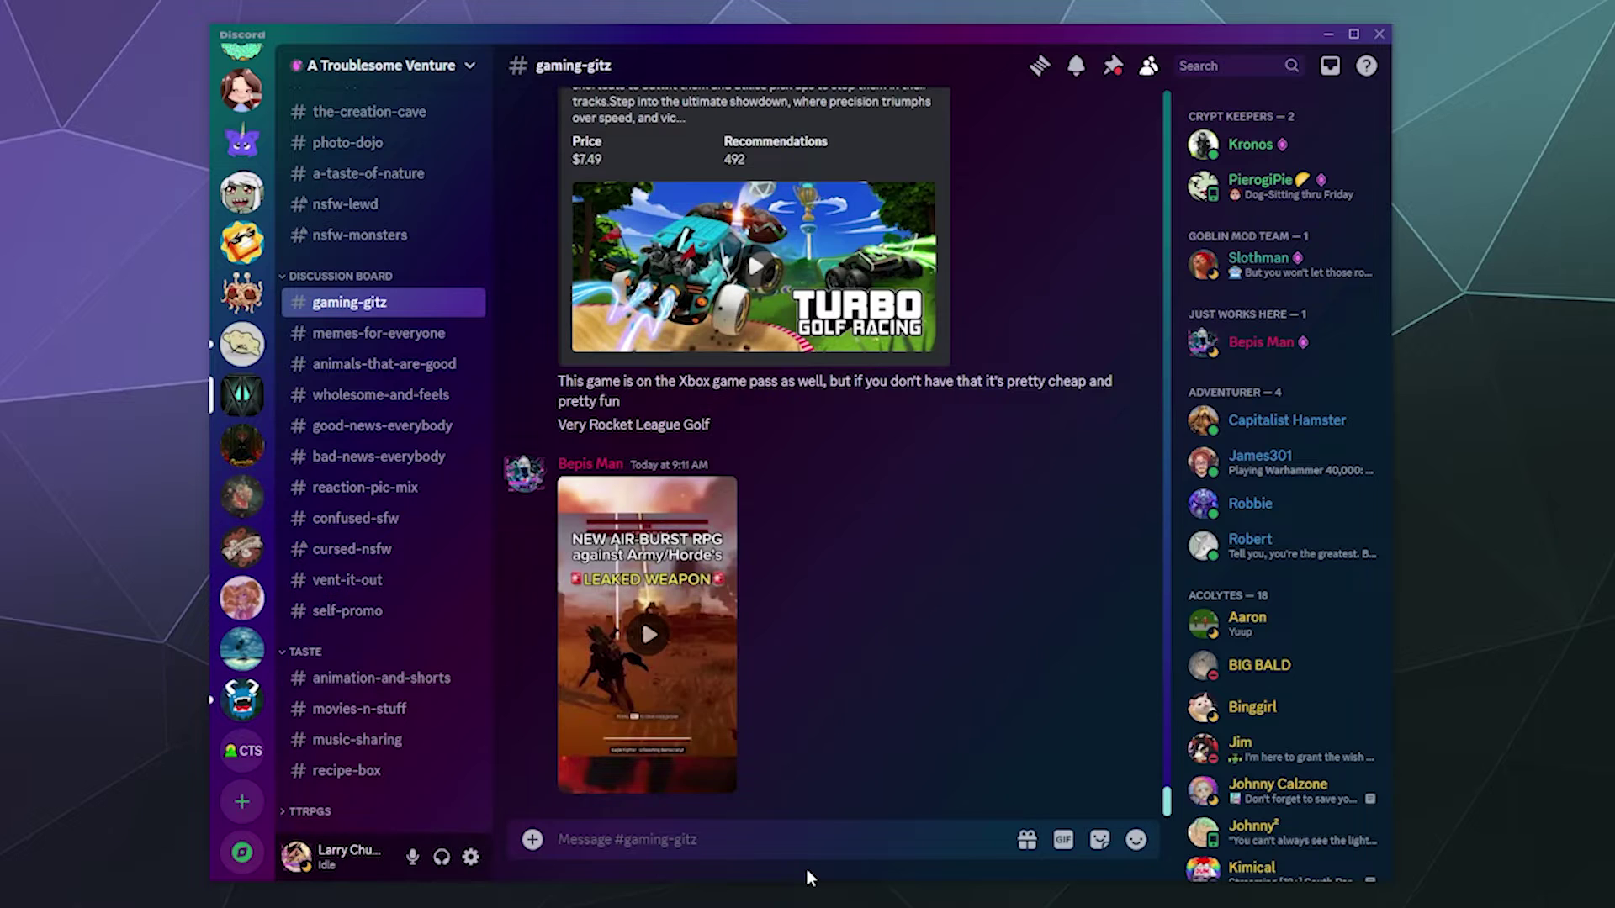
- View the server member profile card, and open the Profiles page of the user settings to review the main user profile options
{"action": "left_click", "coordinate": [1248, 342]}
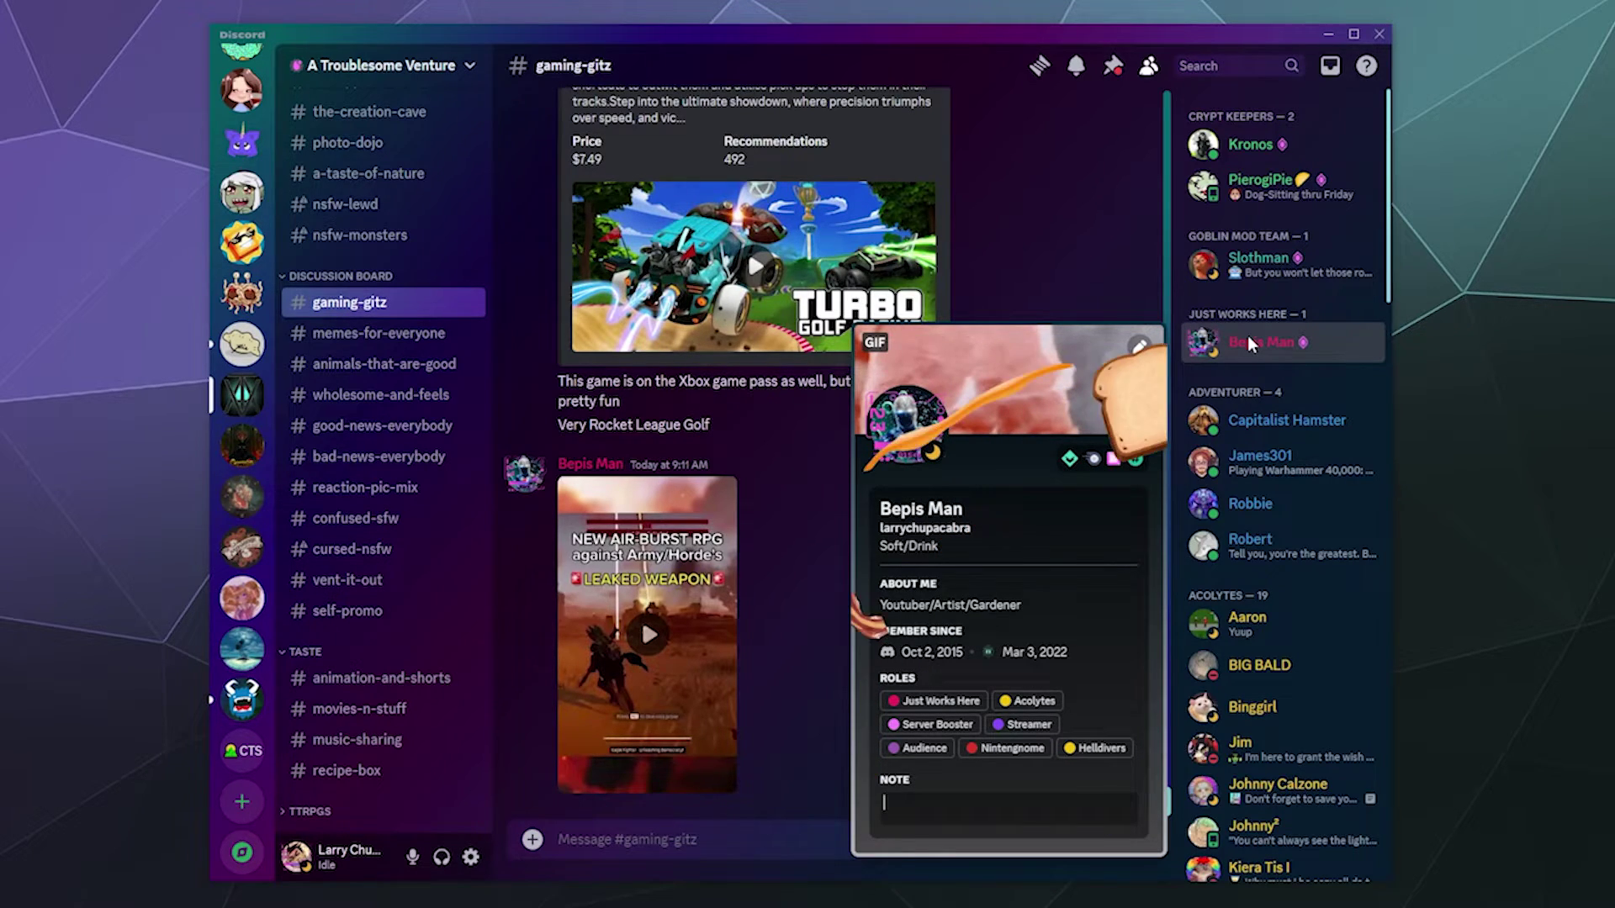
{"action": "left_click", "coordinate": [471, 857]}
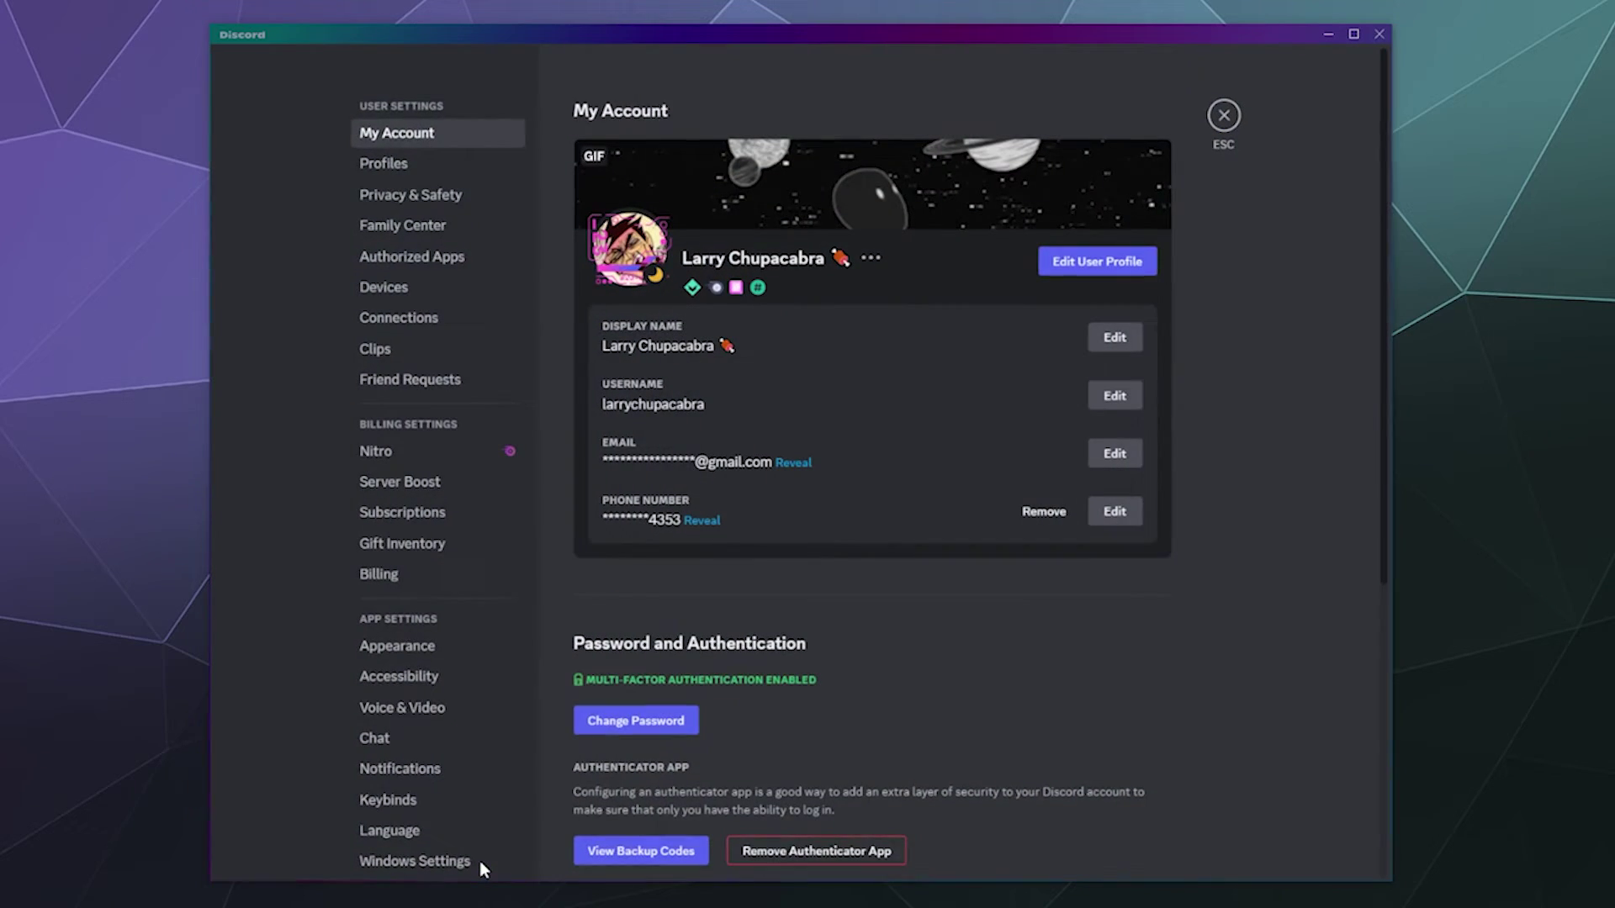
{"action": "left_click", "coordinate": [417, 175]}
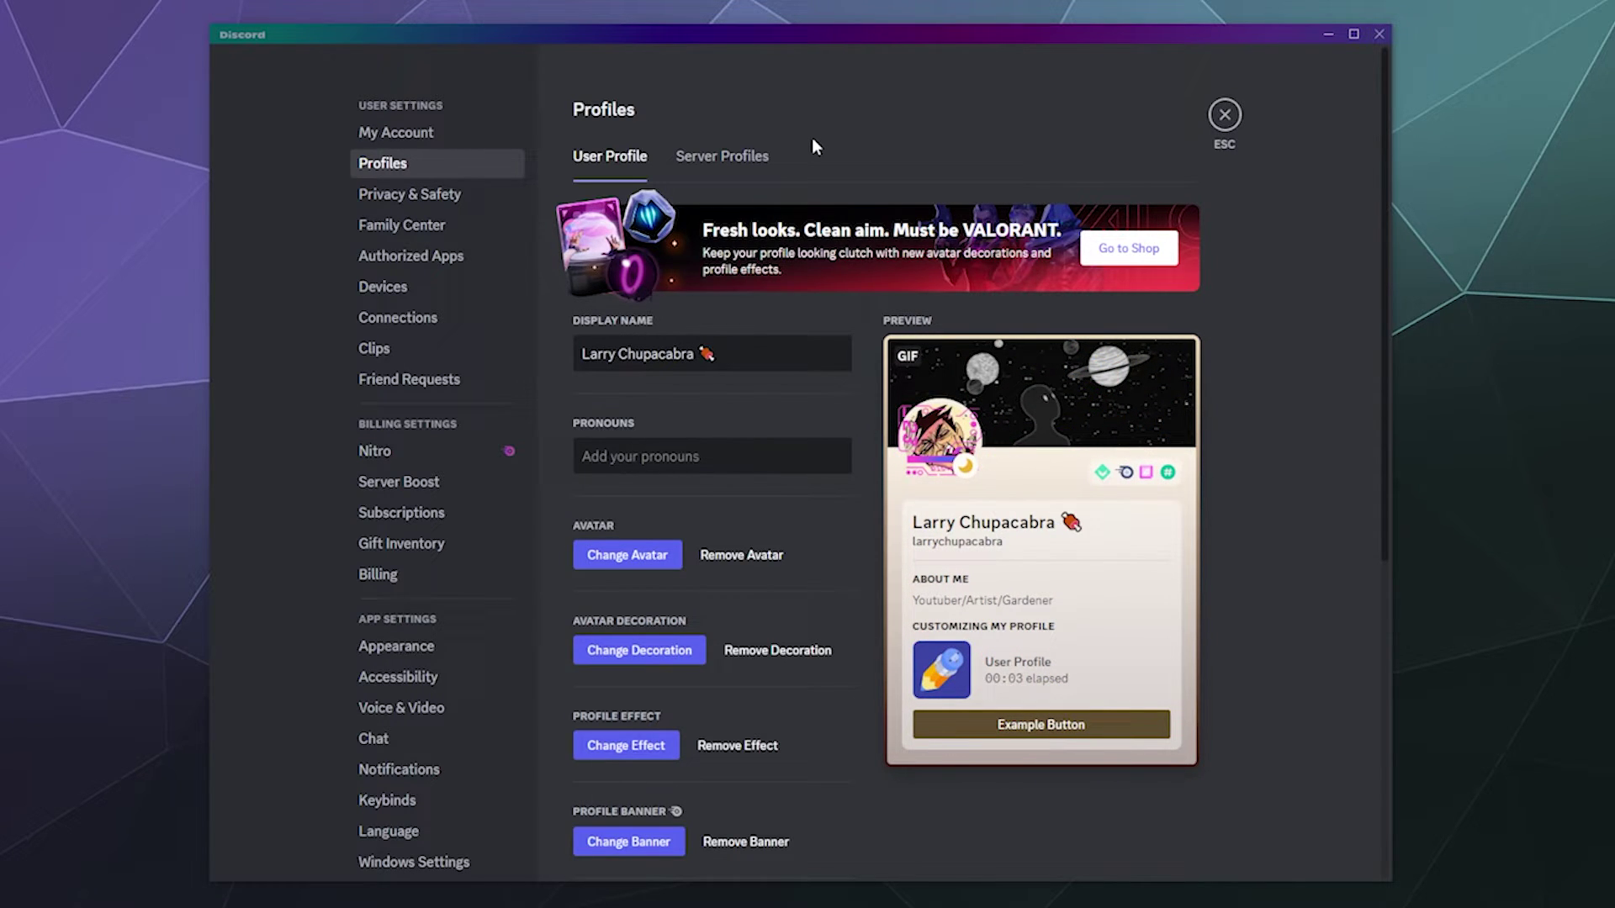
{"action": "scroll", "coordinate": [866, 350], "scroll_direction": "down", "scroll_amount": 5}
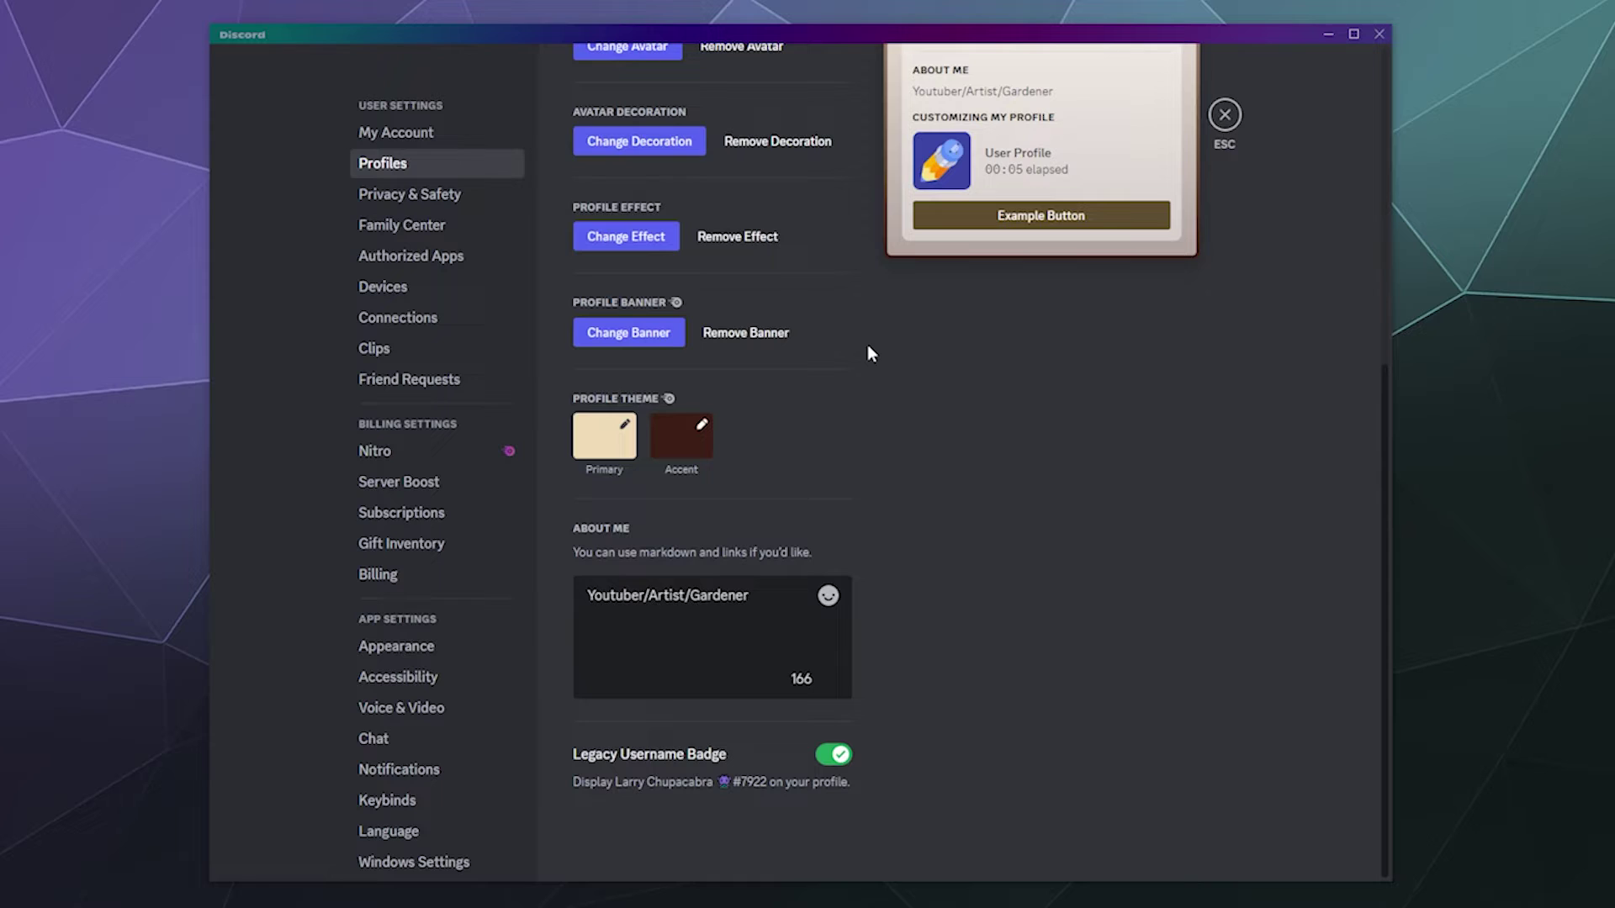
{"action": "scroll", "coordinate": [844, 363], "scroll_direction": "up", "scroll_amount": 4}
{"action": "scroll", "coordinate": [843, 357], "scroll_direction": "up", "scroll_amount": 2}
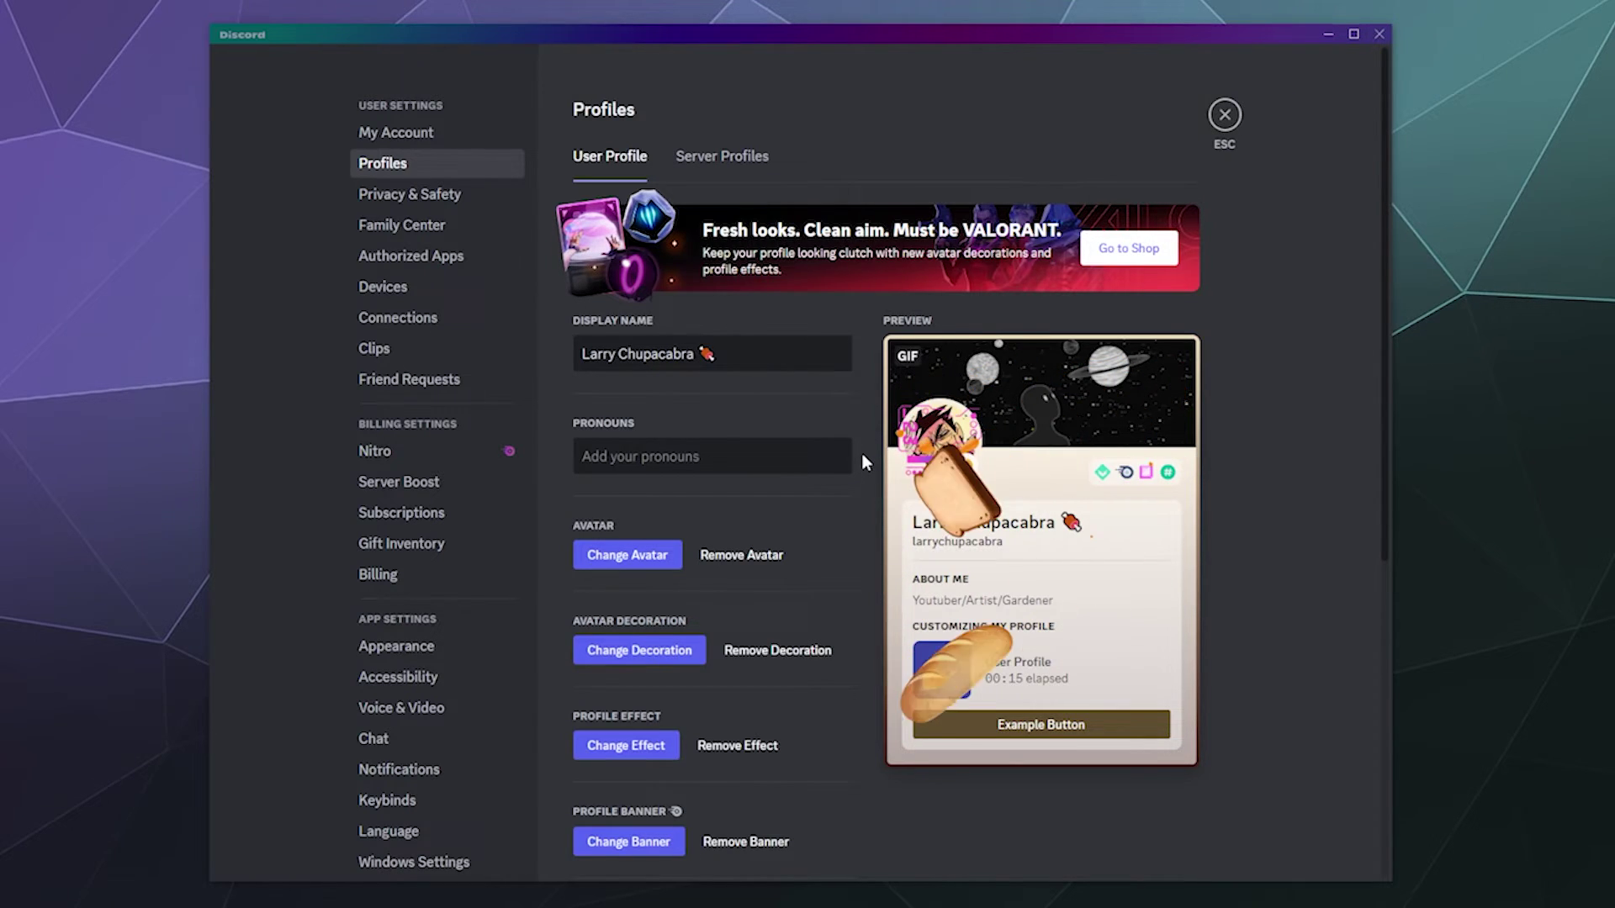
- Compare the server profile for A Troublesome Venture with the main user profile
{"action": "left_click", "coordinate": [726, 171]}
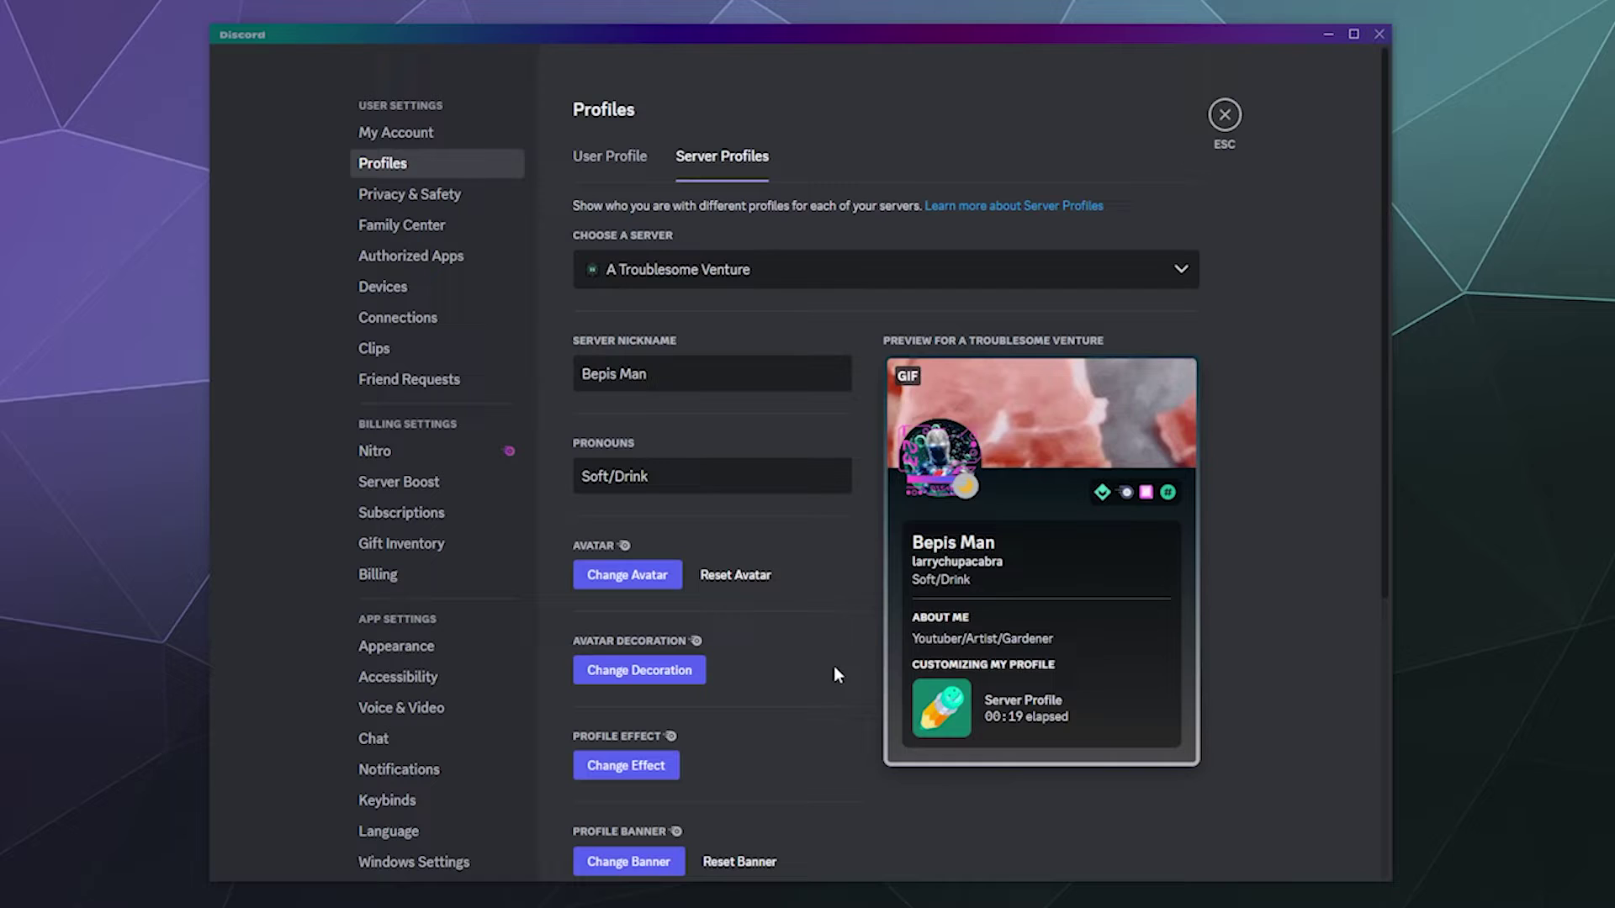
{"action": "scroll", "coordinate": [723, 760], "scroll_direction": "down", "scroll_amount": 3}
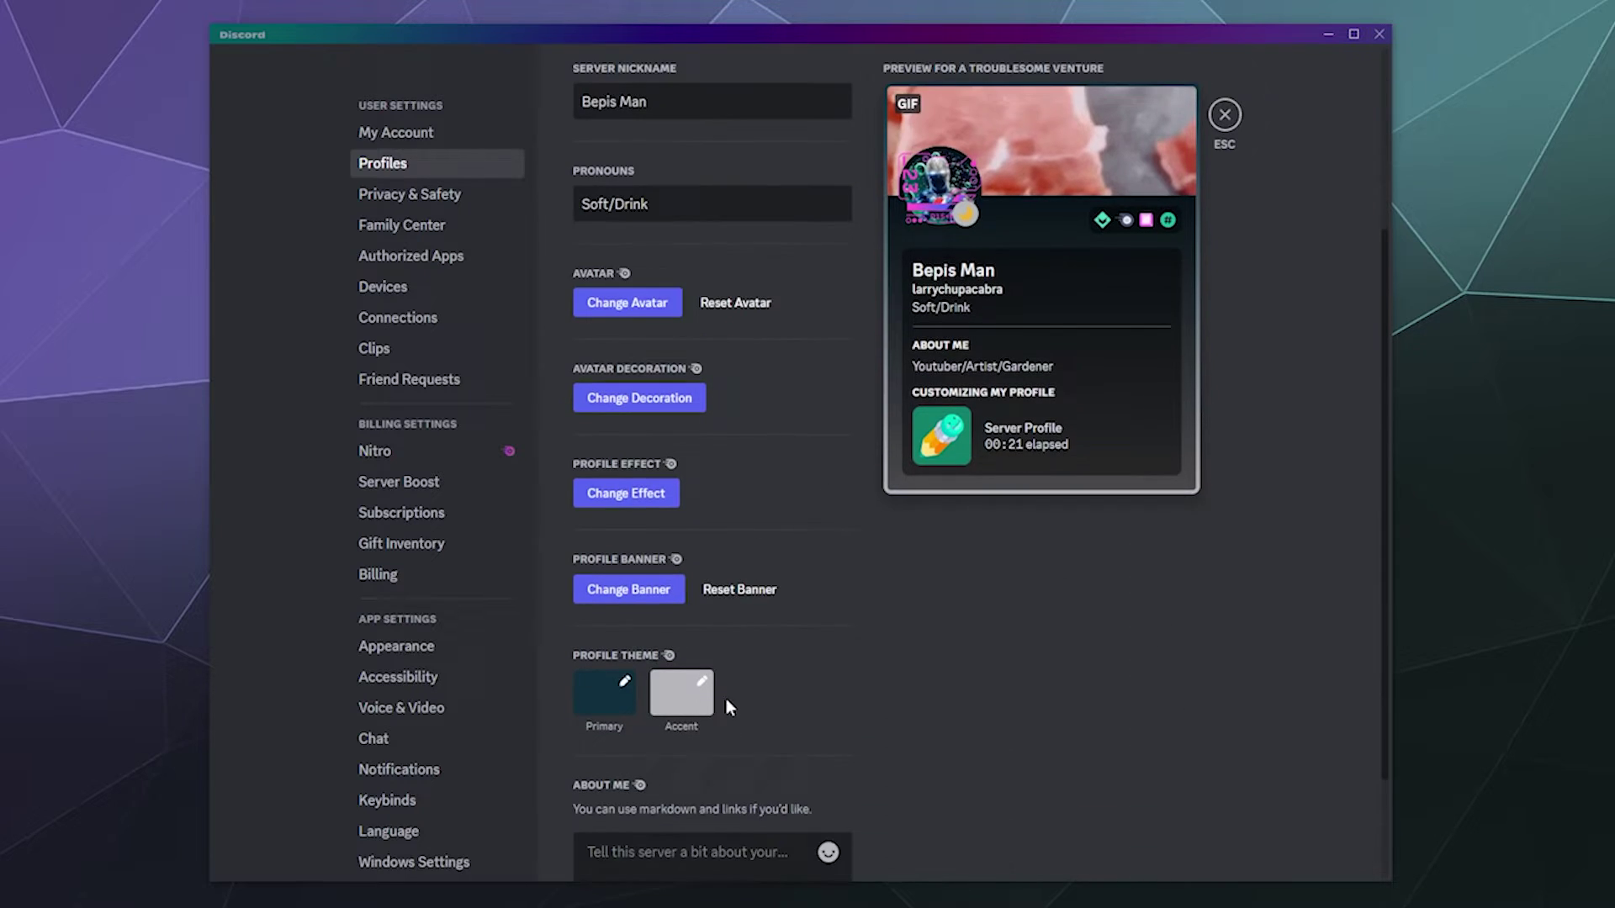
{"action": "scroll", "coordinate": [725, 698], "scroll_direction": "up", "scroll_amount": 3}
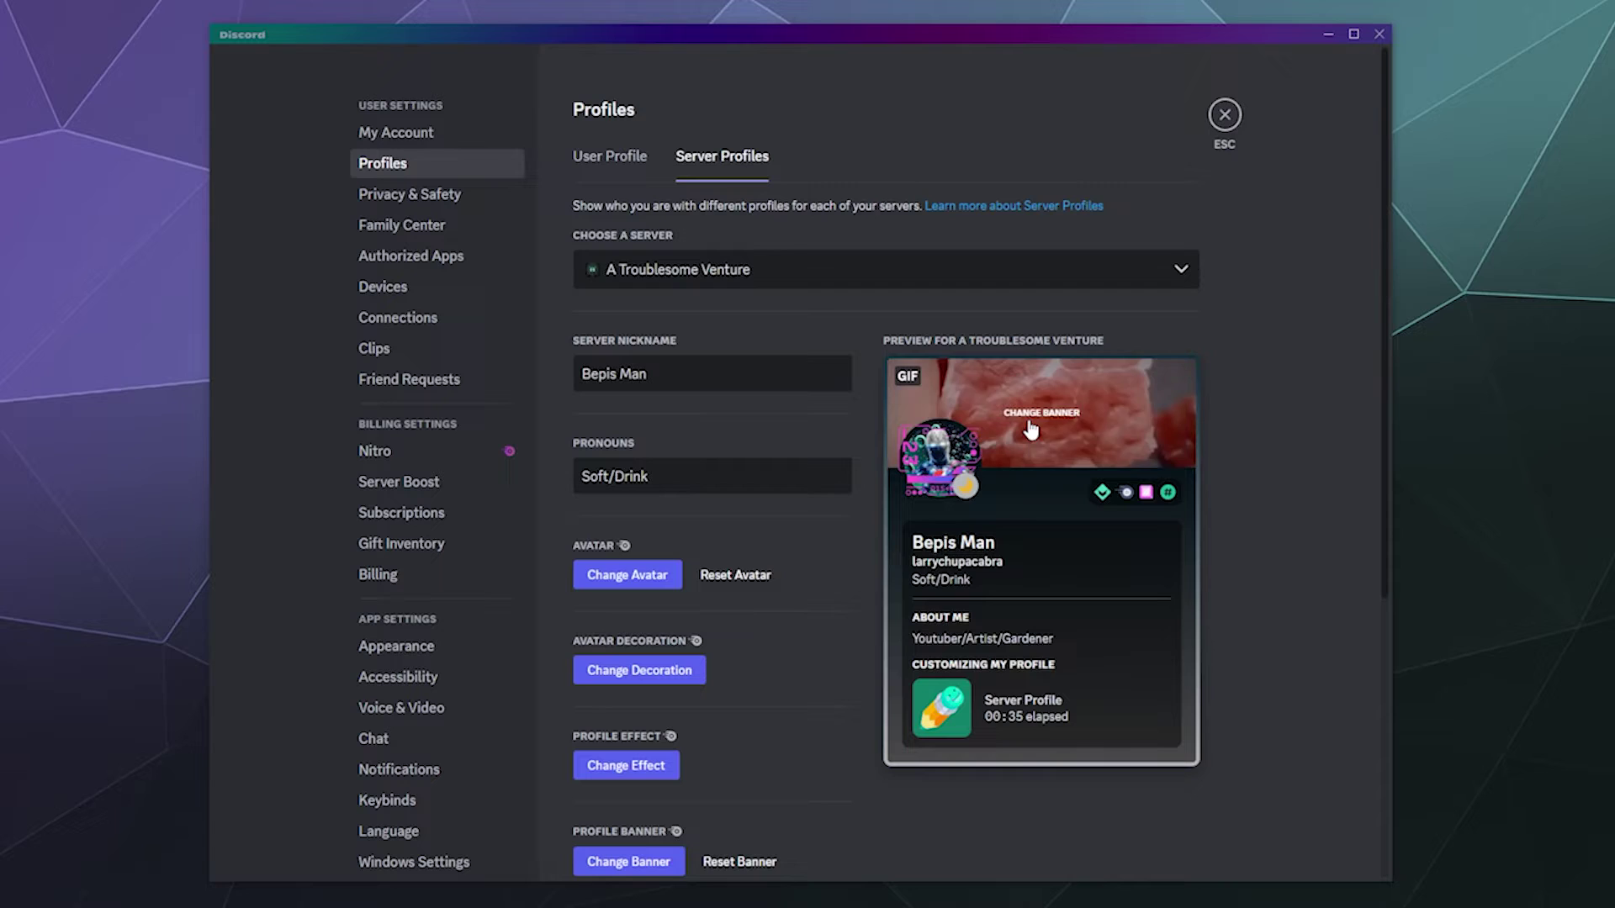
{"action": "left_click", "coordinate": [633, 168]}
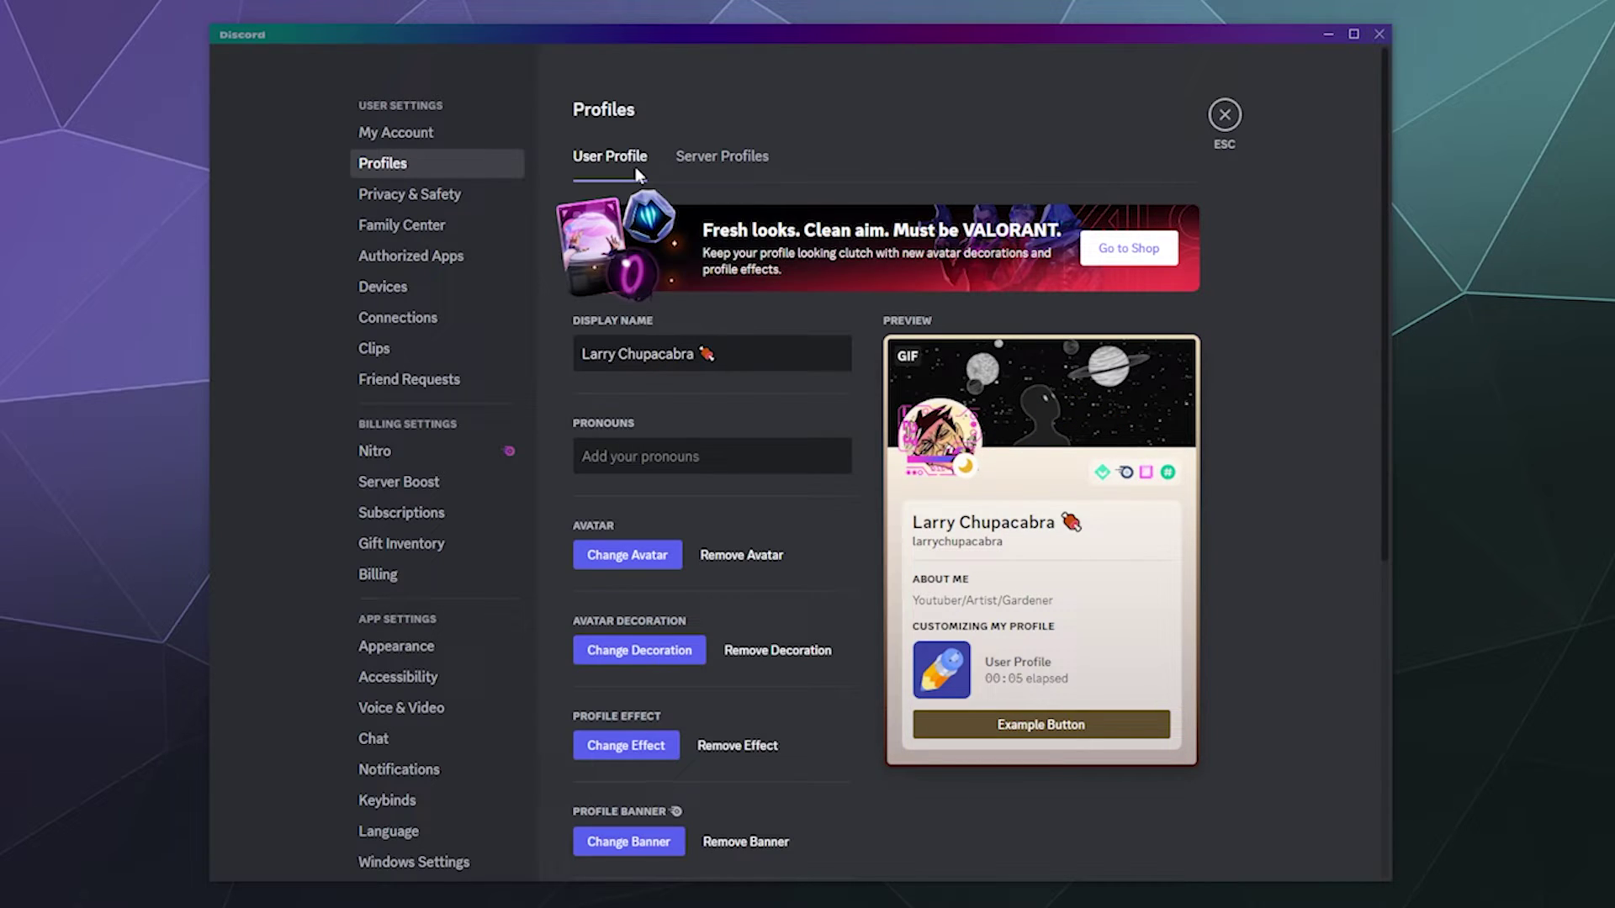
- Choose HELLDIVERS Official Discord as the server whose profile is edited
{"action": "left_click", "coordinate": [706, 168]}
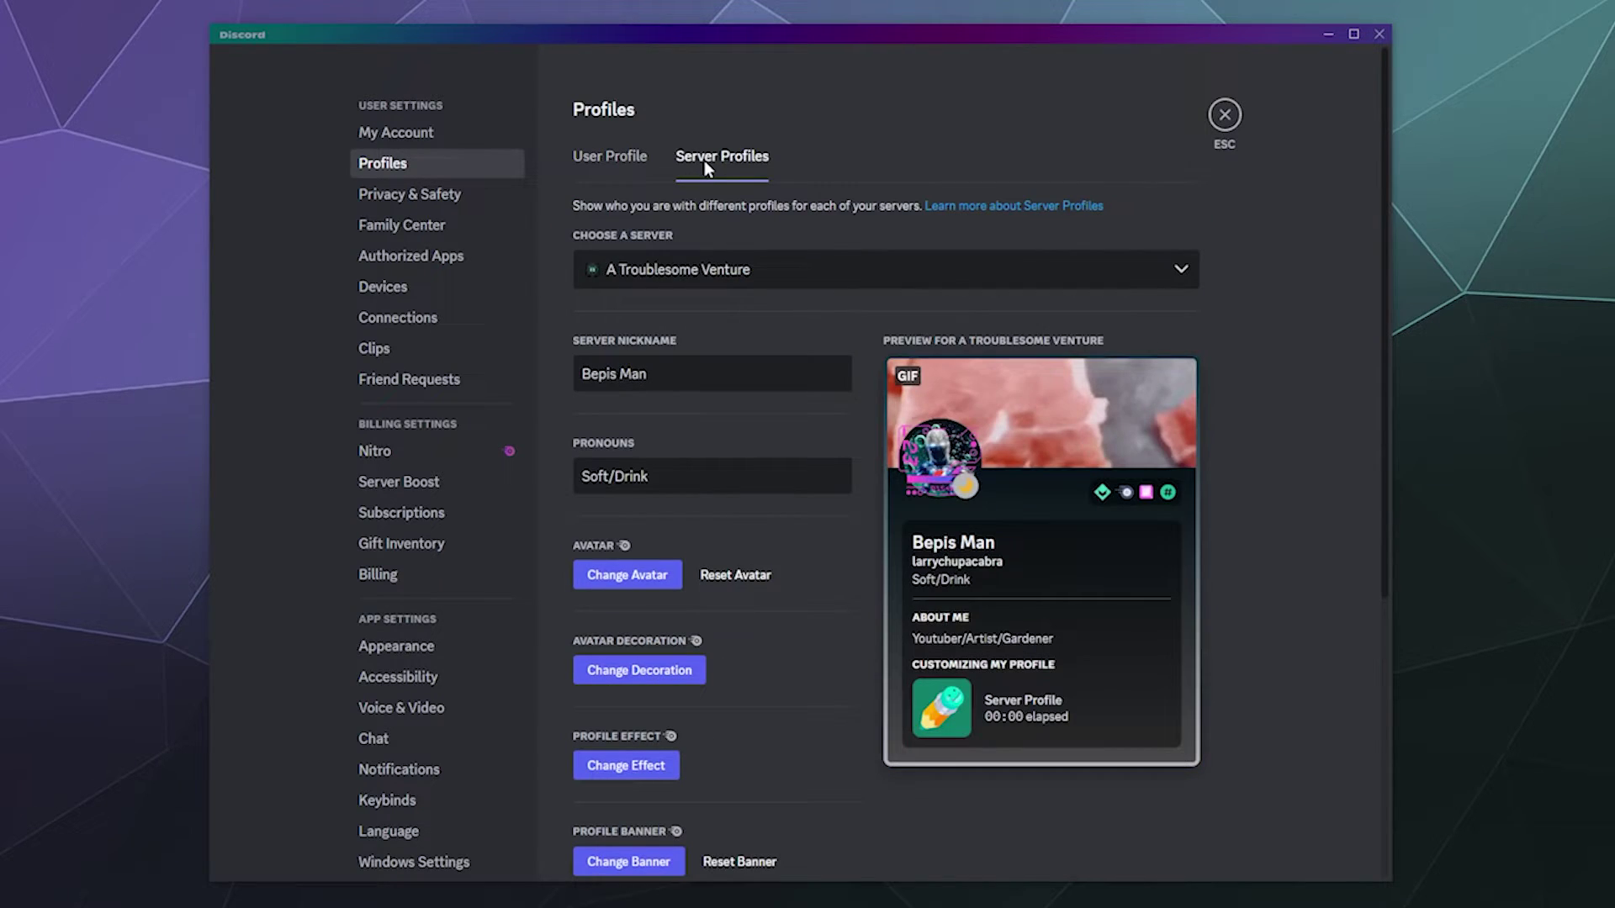
{"action": "left_click", "coordinate": [808, 263]}
{"action": "scroll", "coordinate": [787, 345], "scroll_direction": "down", "scroll_amount": 5}
{"action": "scroll", "coordinate": [787, 344], "scroll_direction": "up", "scroll_amount": 15}
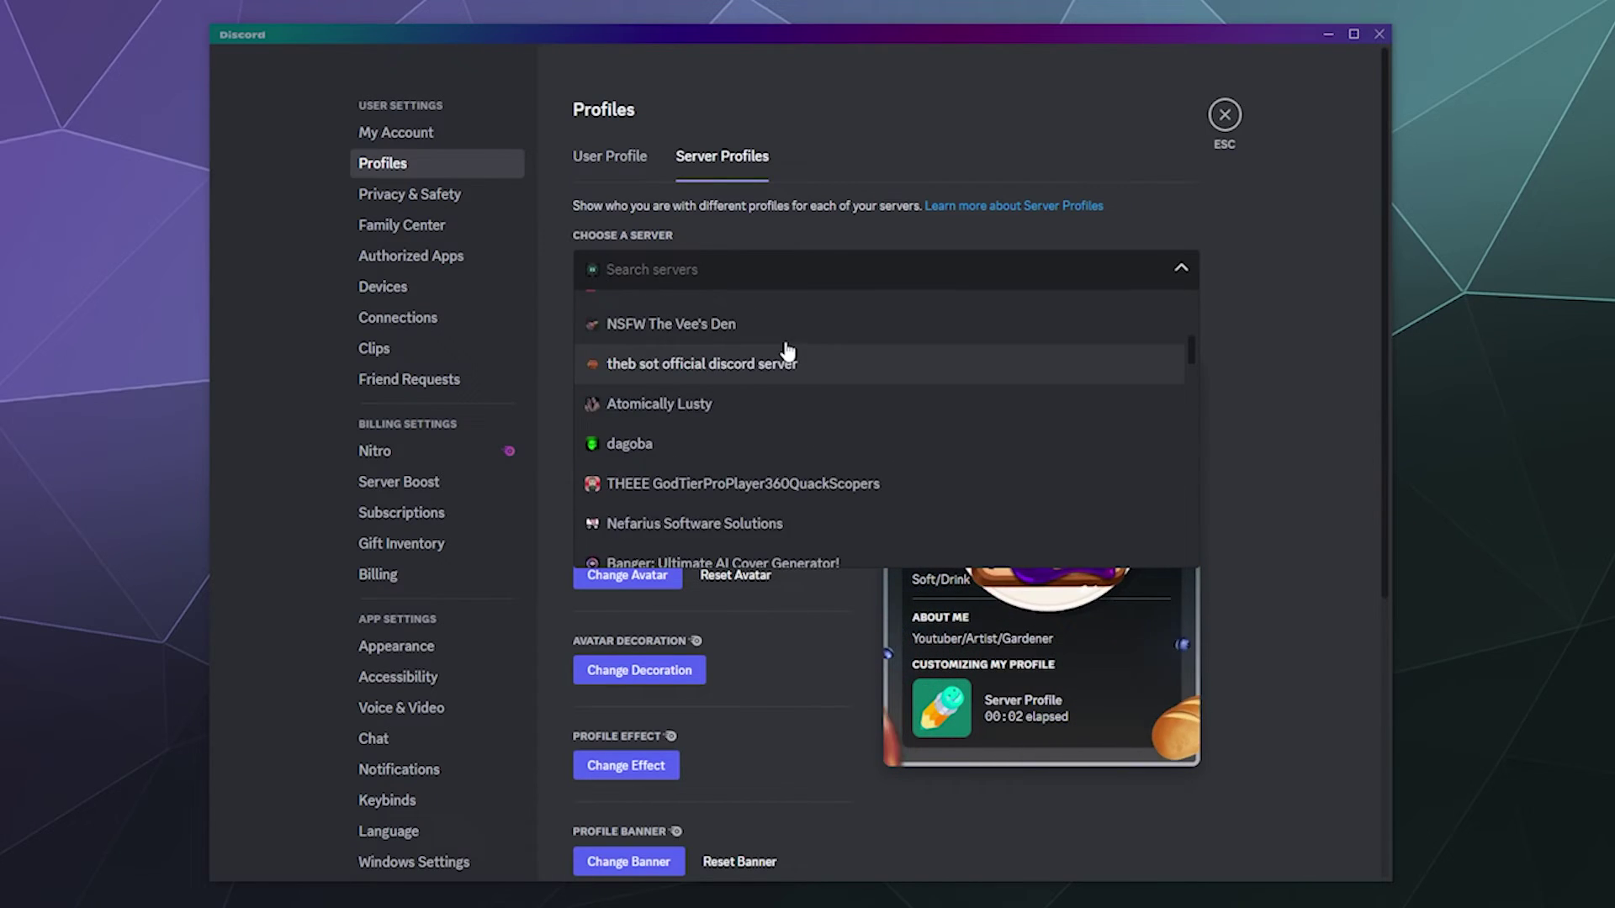
{"action": "left_click", "coordinate": [773, 433]}
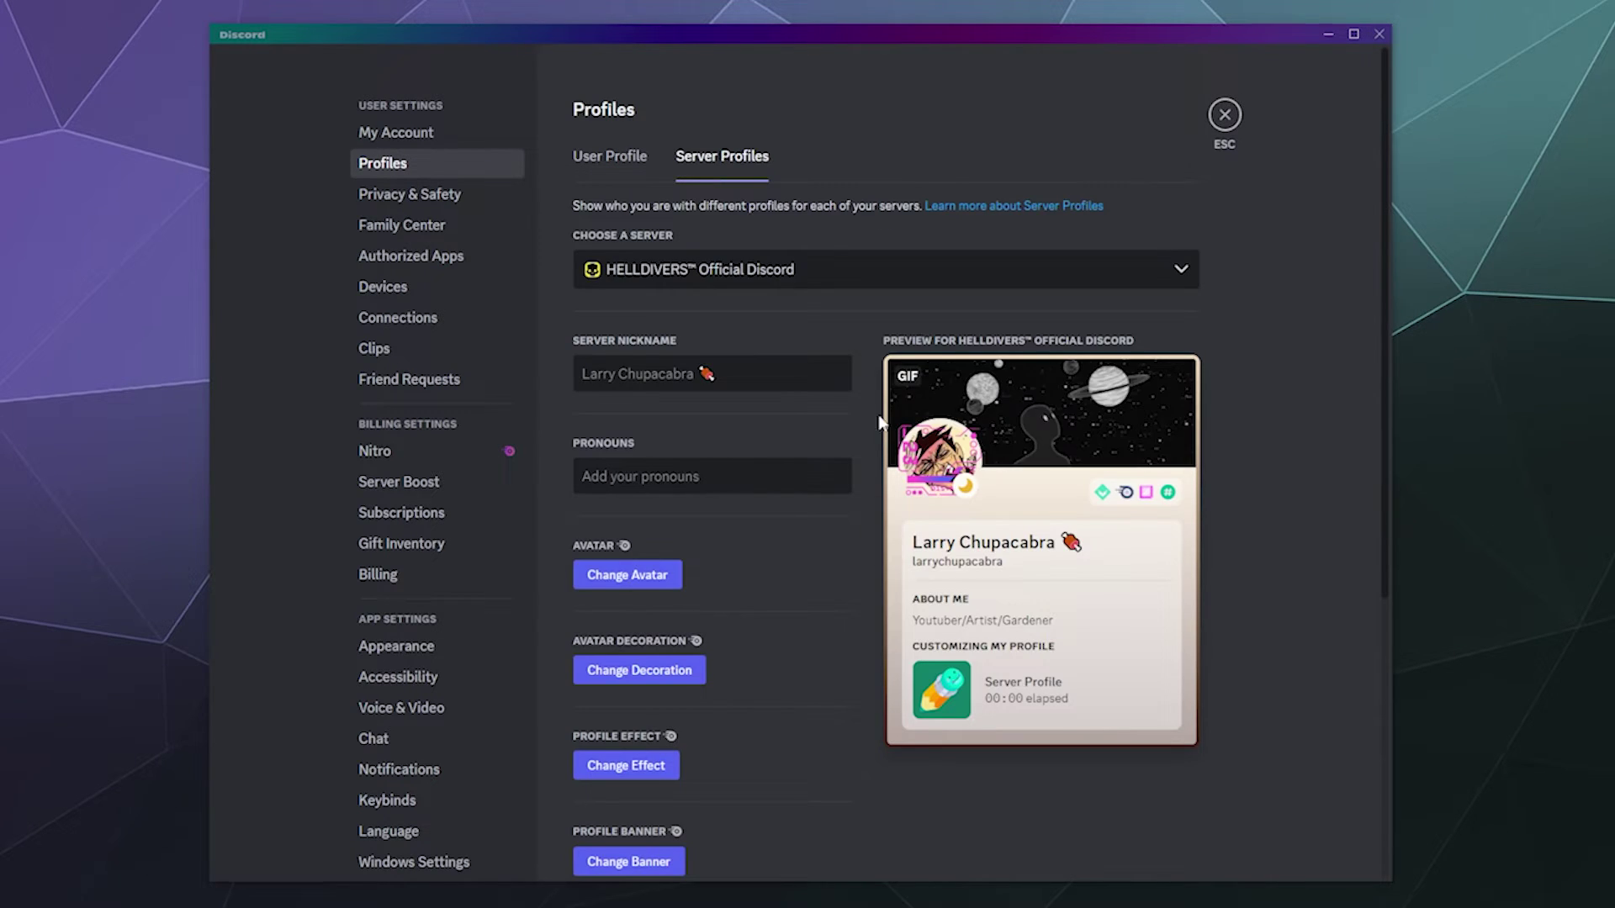
- Set the server nickname to the owner's first name followed by "the Admiral-cabra" and the pronouns to "Diver/Democracy"
{"action": "left_click", "coordinate": [740, 383]}
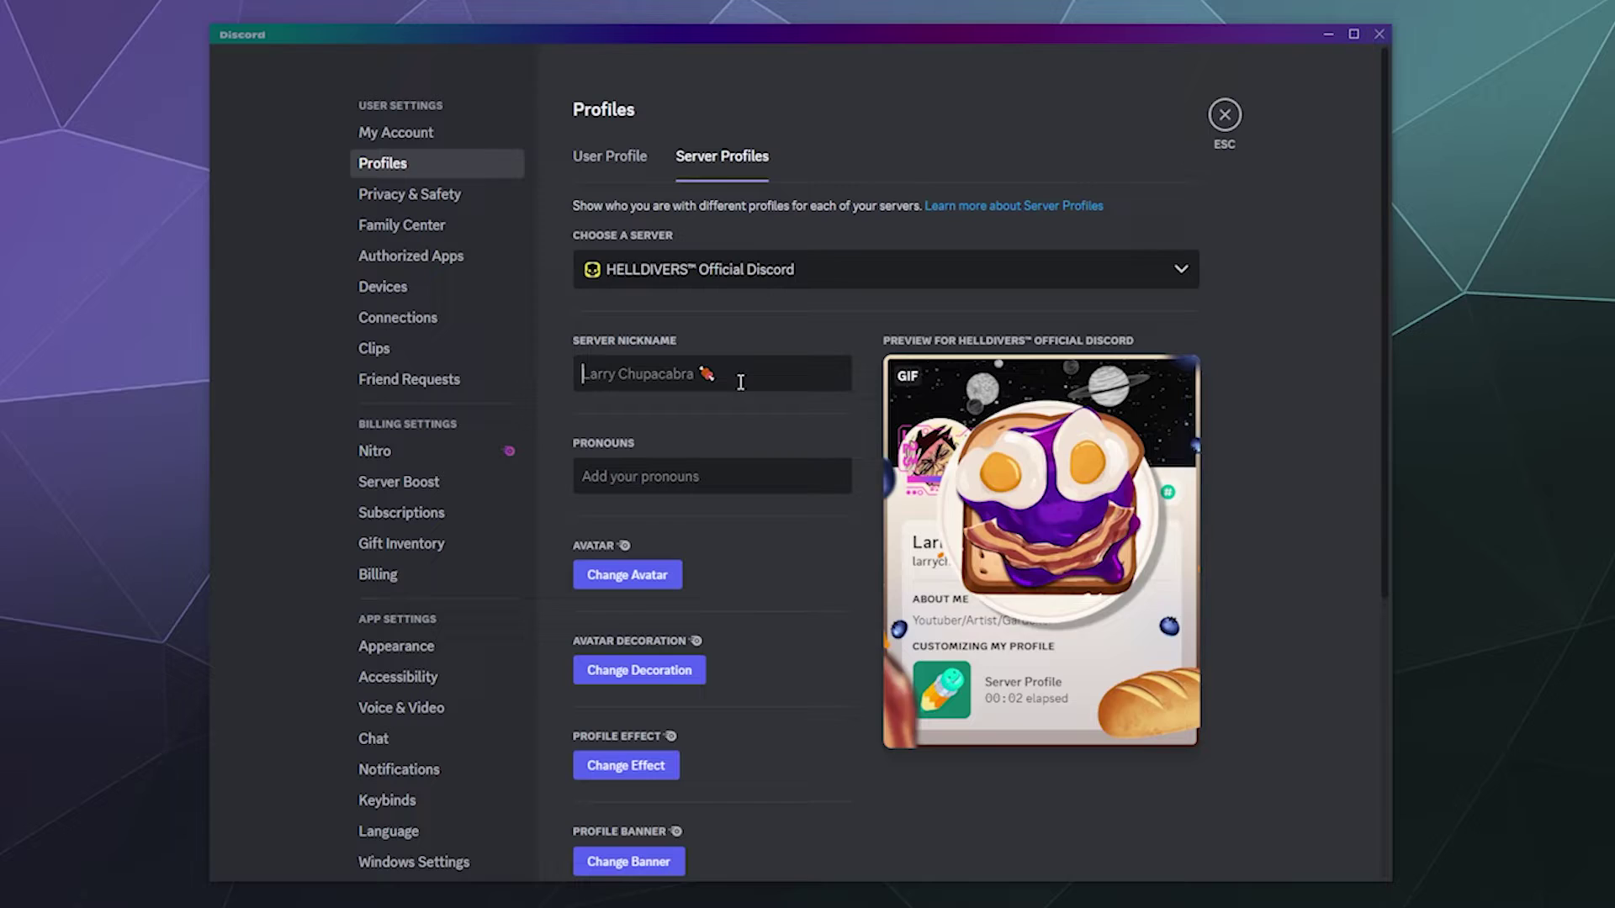
{"action": "type", "text": "Larry "}
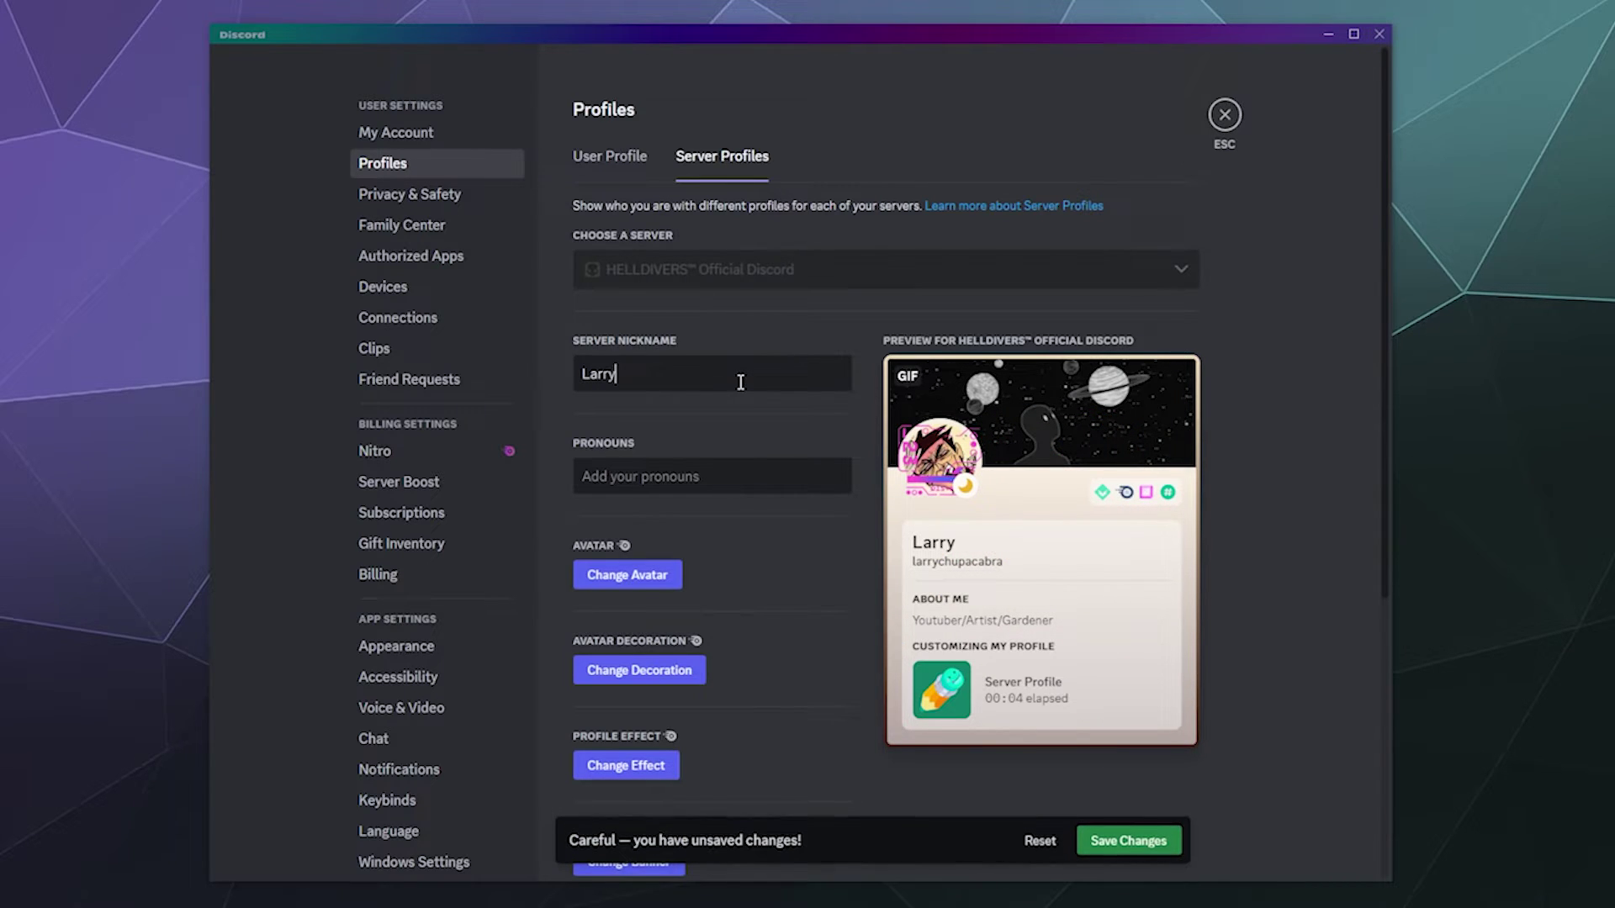
{"action": "type", "text": "the "}
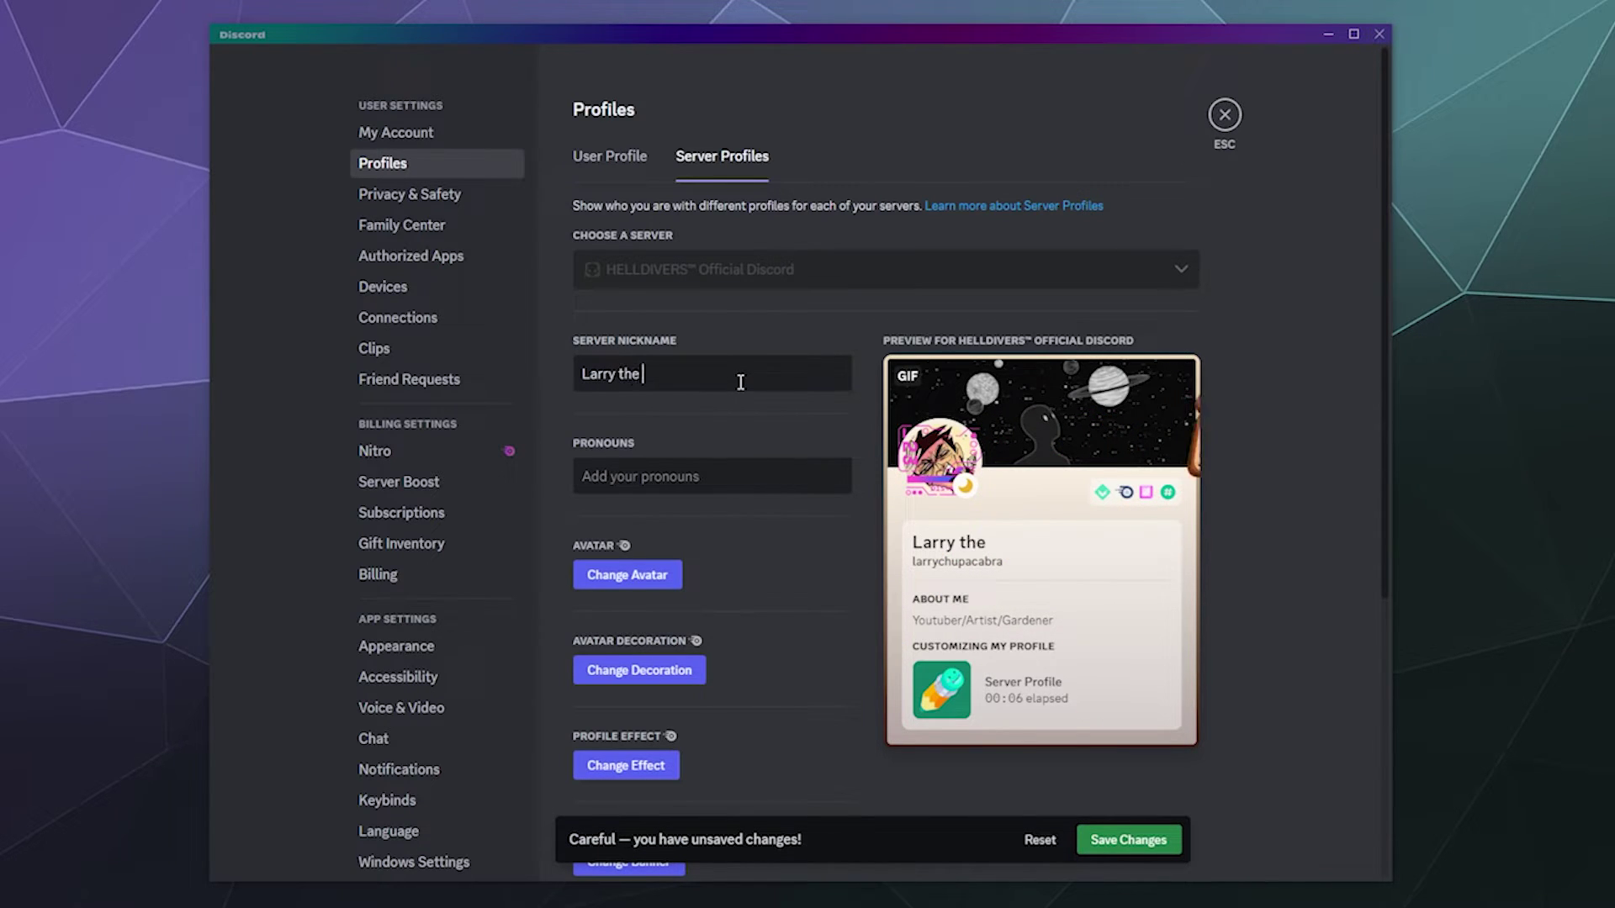
{"action": "type", "text": "Admiral"}
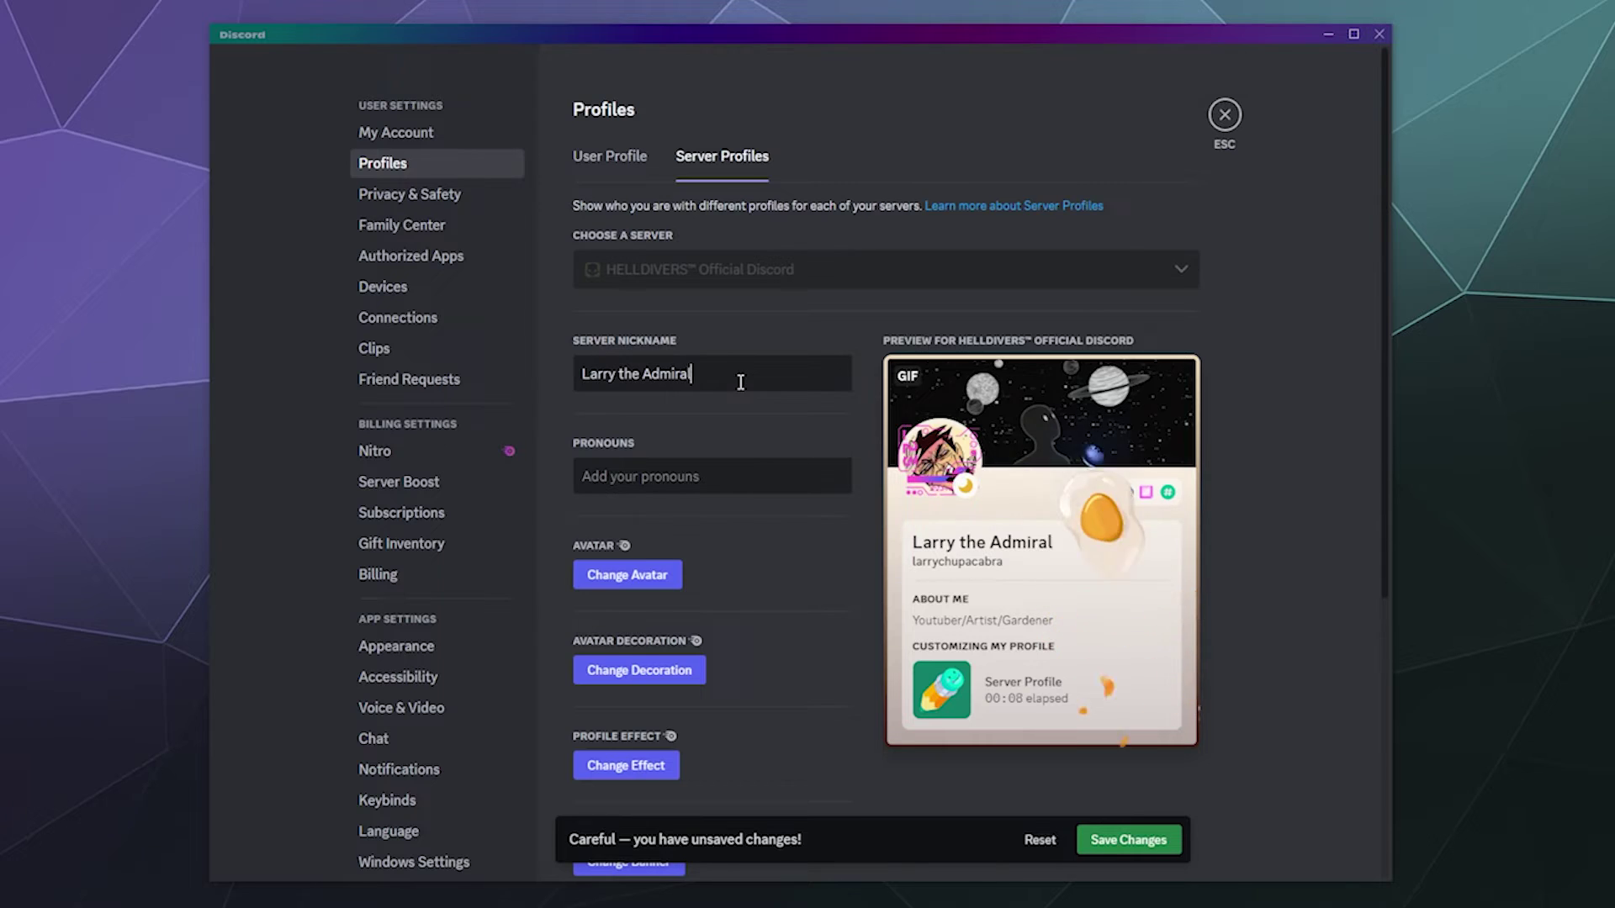
{"action": "type", "text": "-cabv"}
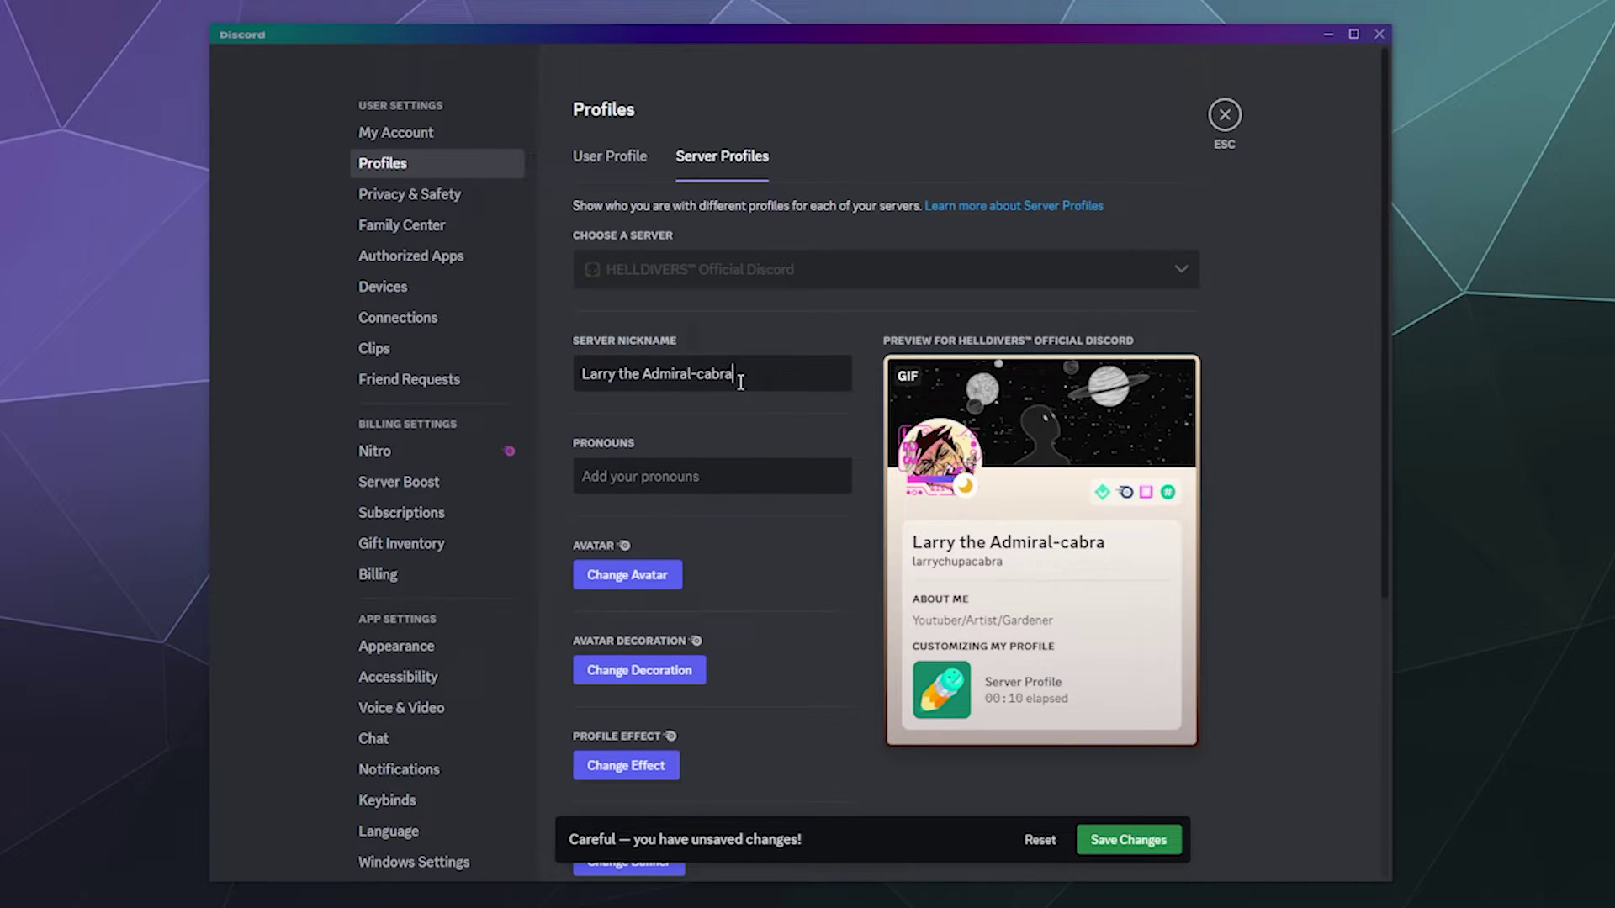
{"action": "left_click", "coordinate": [707, 482]}
{"action": "type", "text": "Diver/Democracy"}
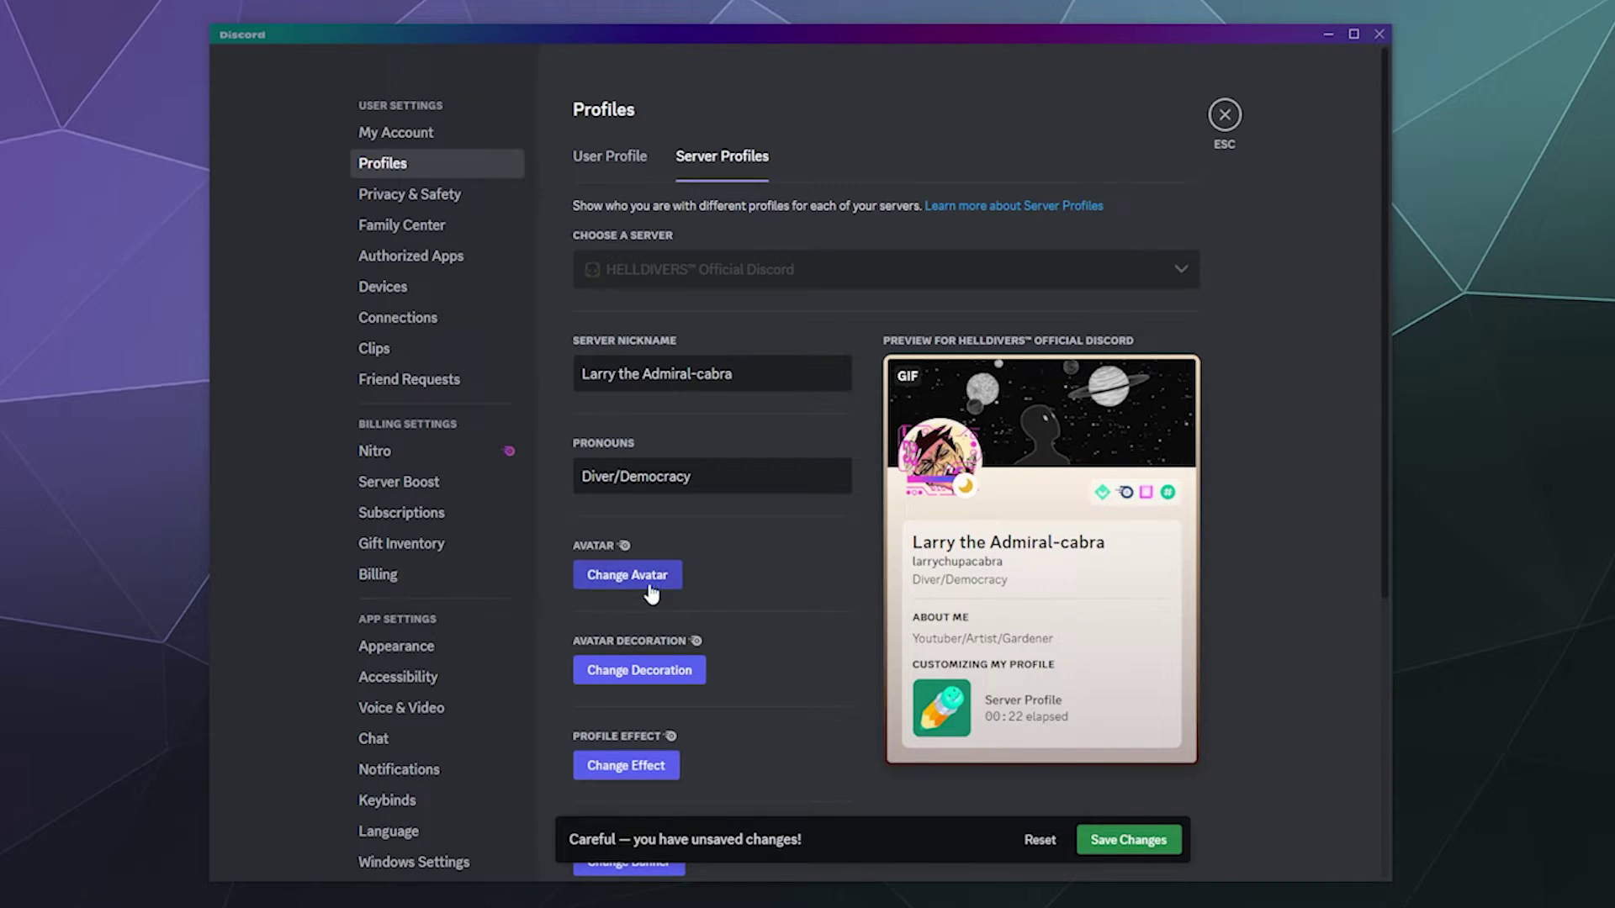
{"action": "left_click", "coordinate": [932, 476]}
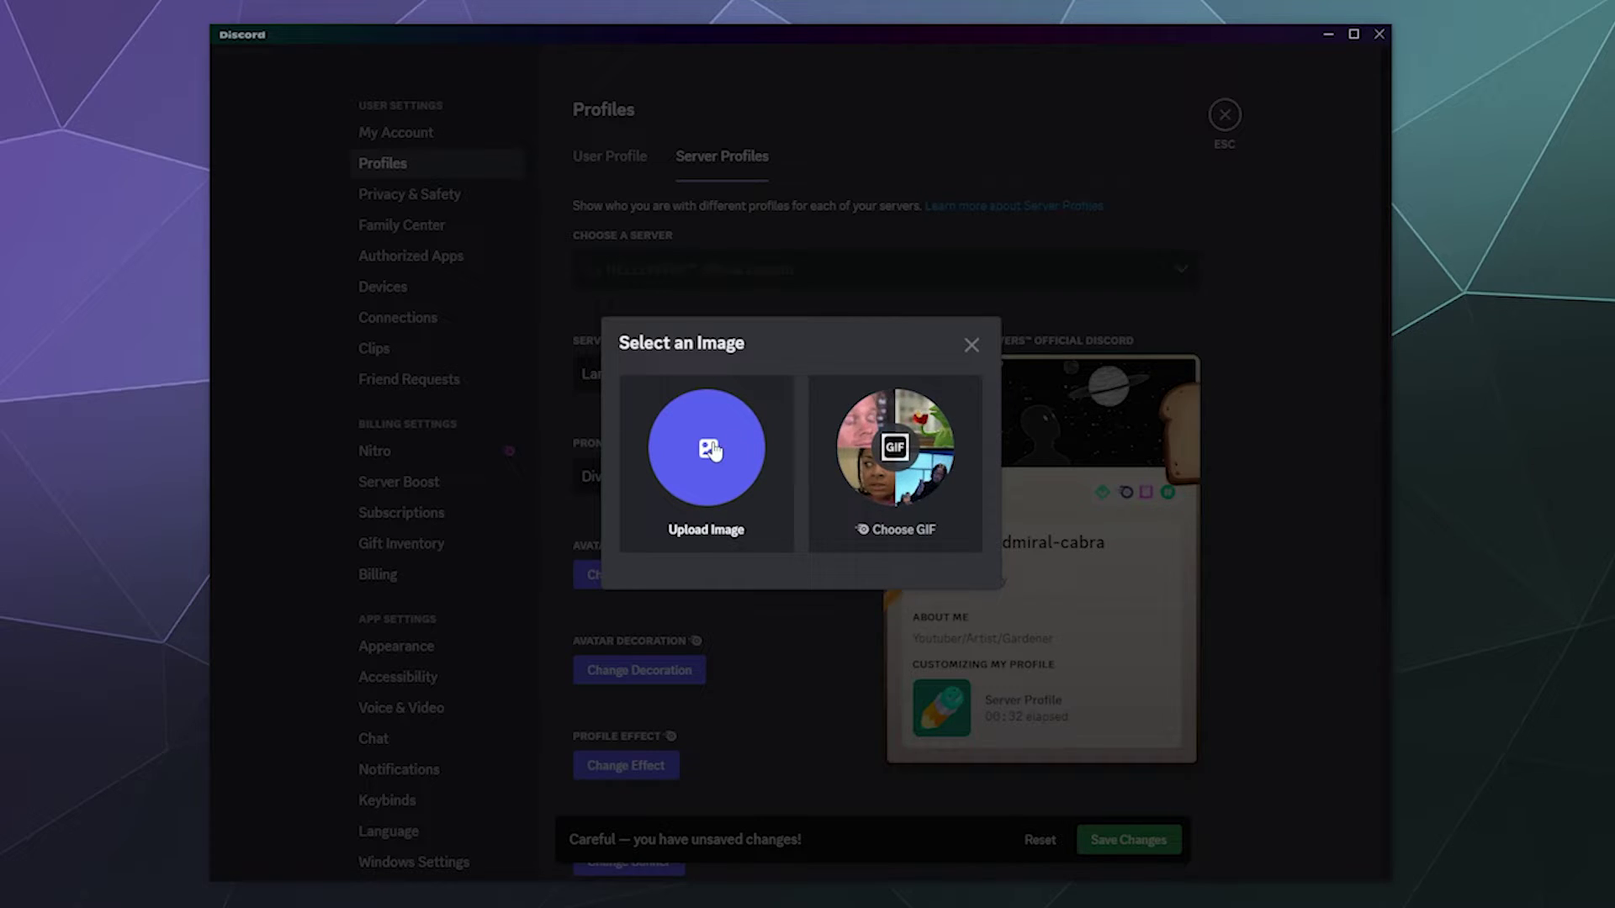
{"action": "left_click", "coordinate": [902, 467]}
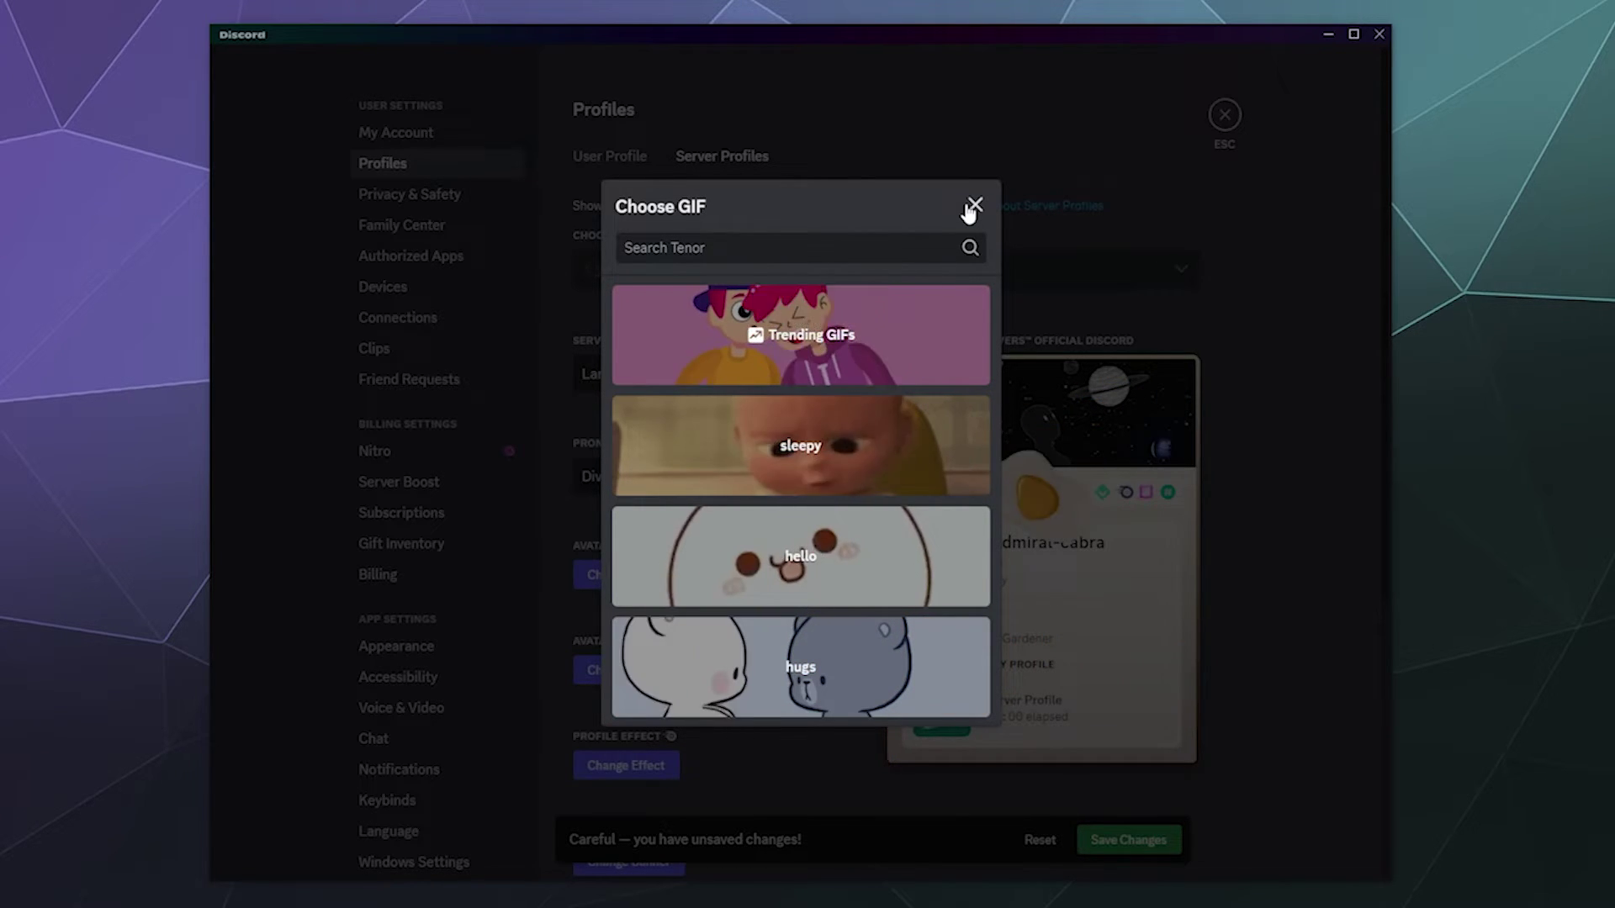
{"action": "left_click", "coordinate": [968, 210]}
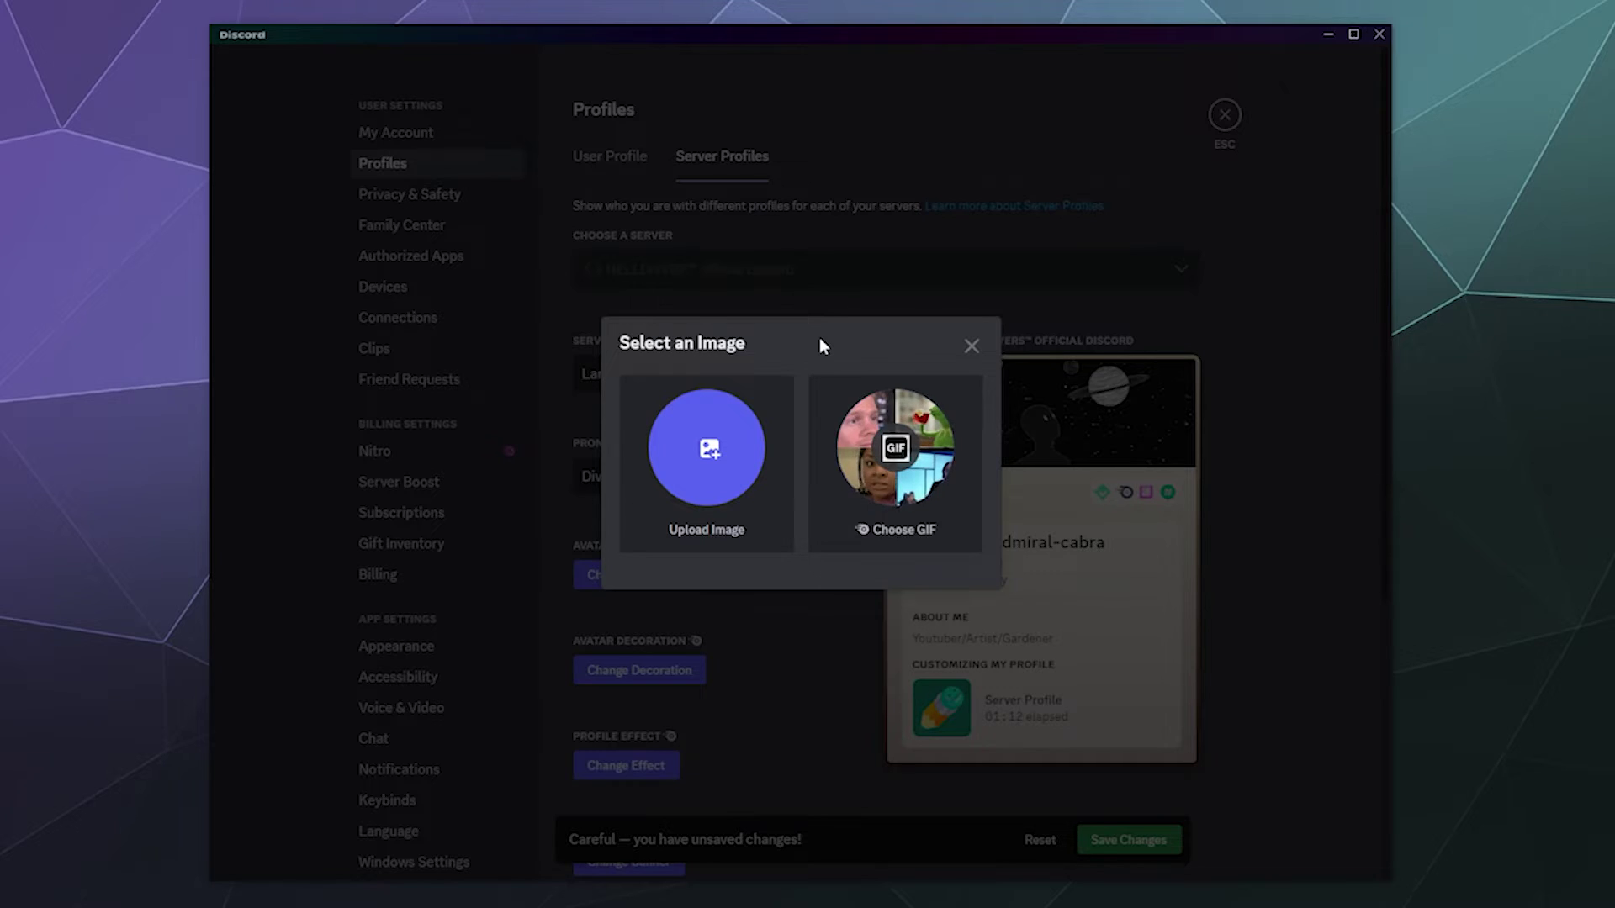
- Upload the tilted portrait with the blue-sky background from the Rando PFP folder as the server avatar
{"action": "left_click", "coordinate": [706, 447]}
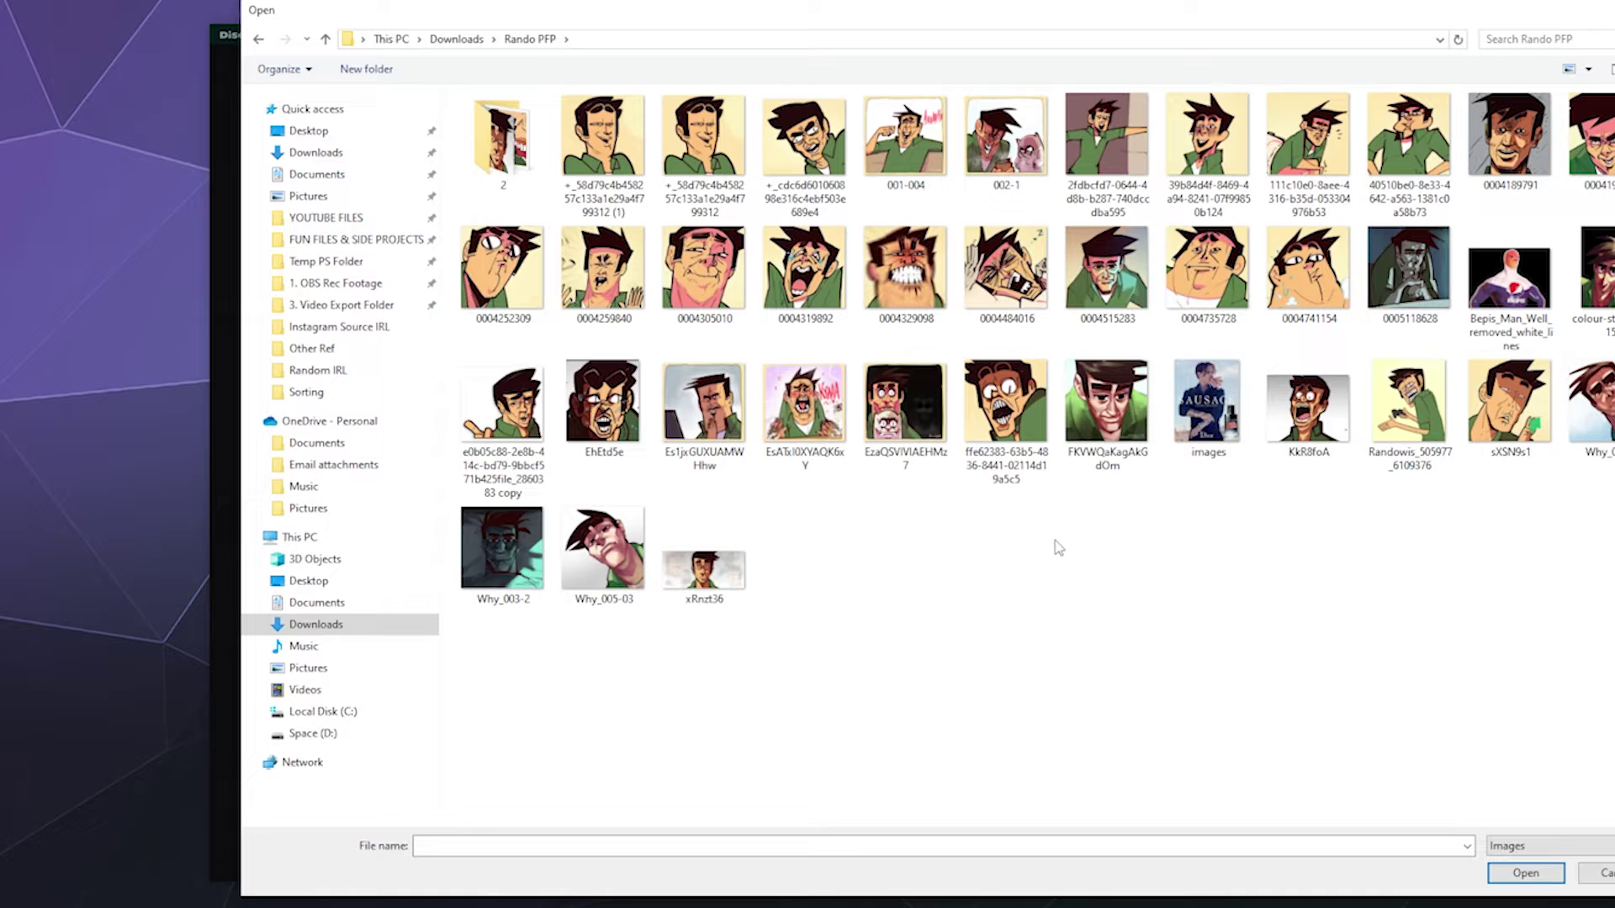
{"action": "double_click", "coordinate": [502, 139]}
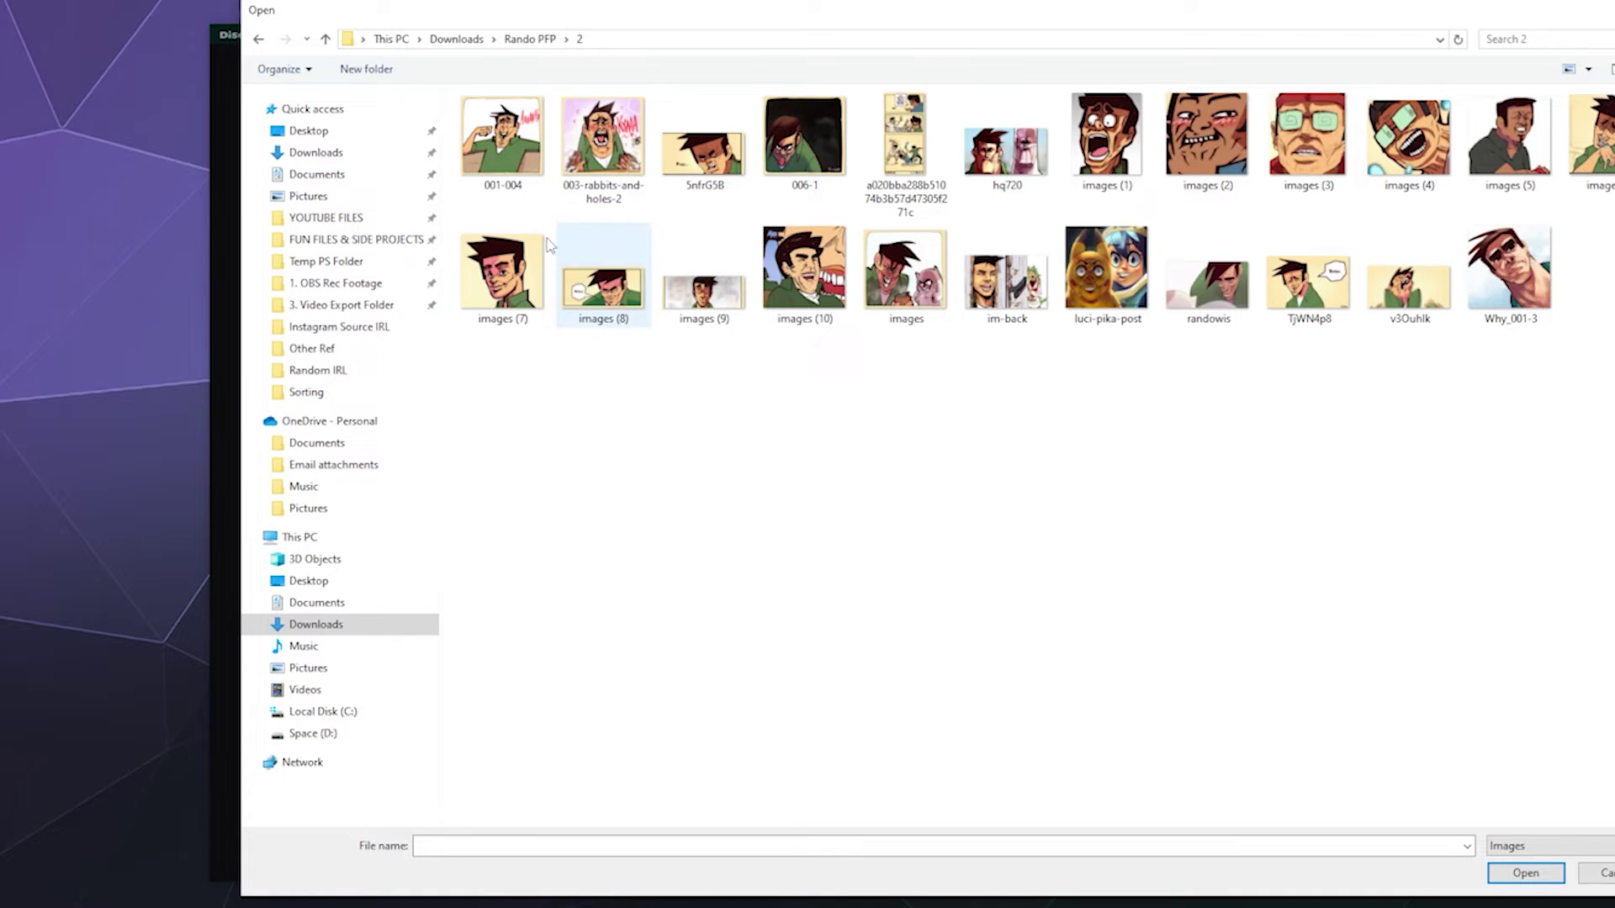
{"action": "left_click", "coordinate": [532, 40]}
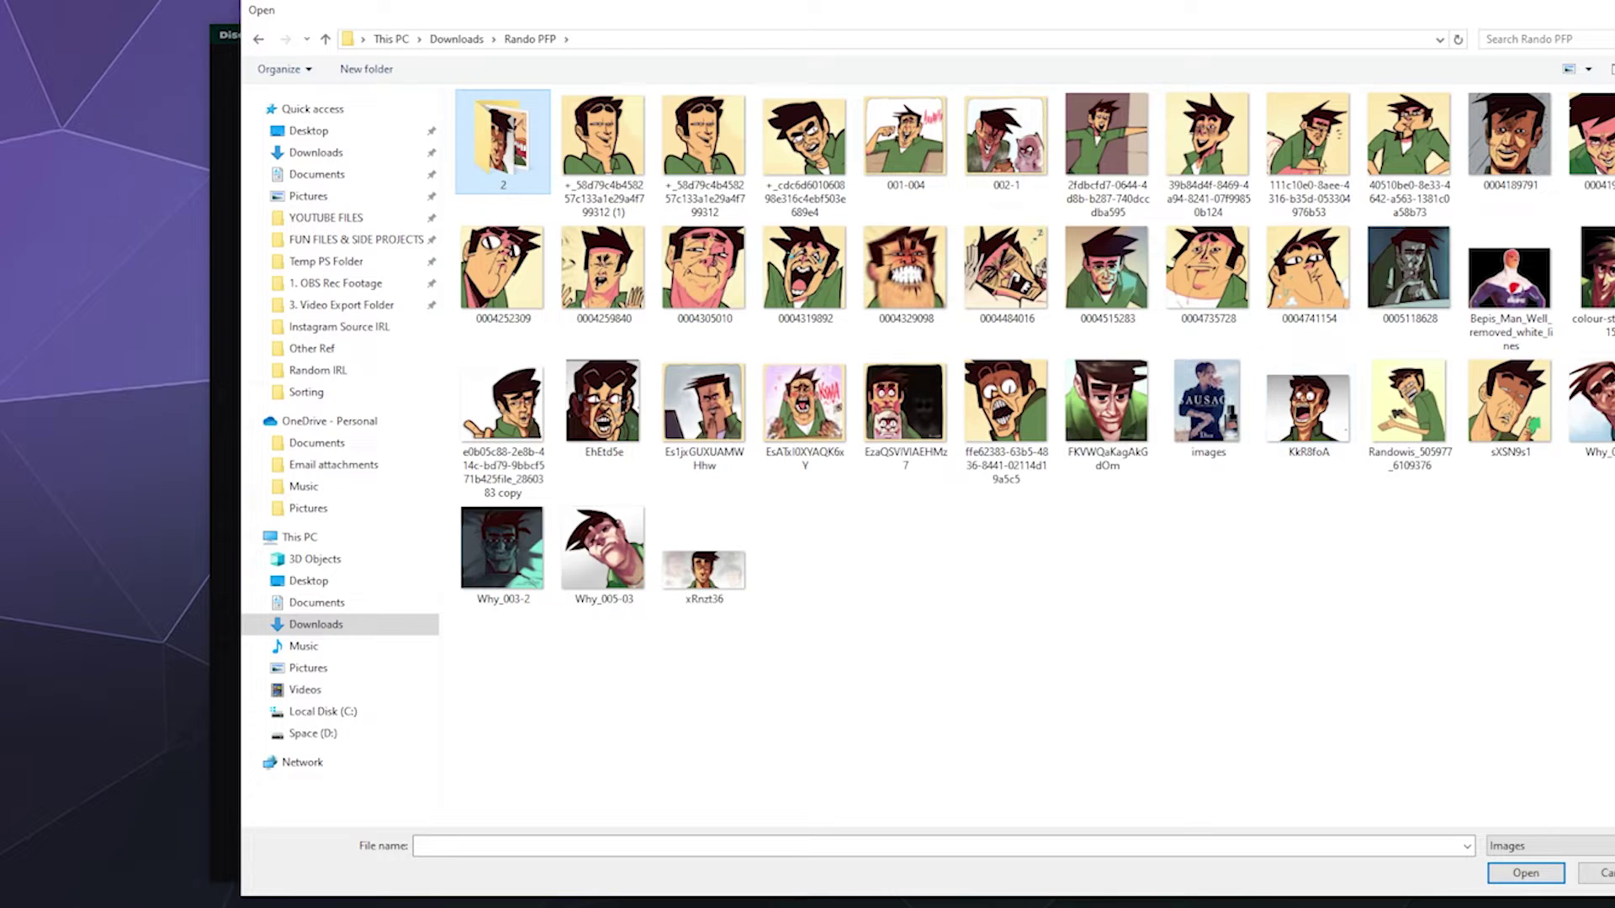
{"action": "left_click", "coordinate": [1593, 404]}
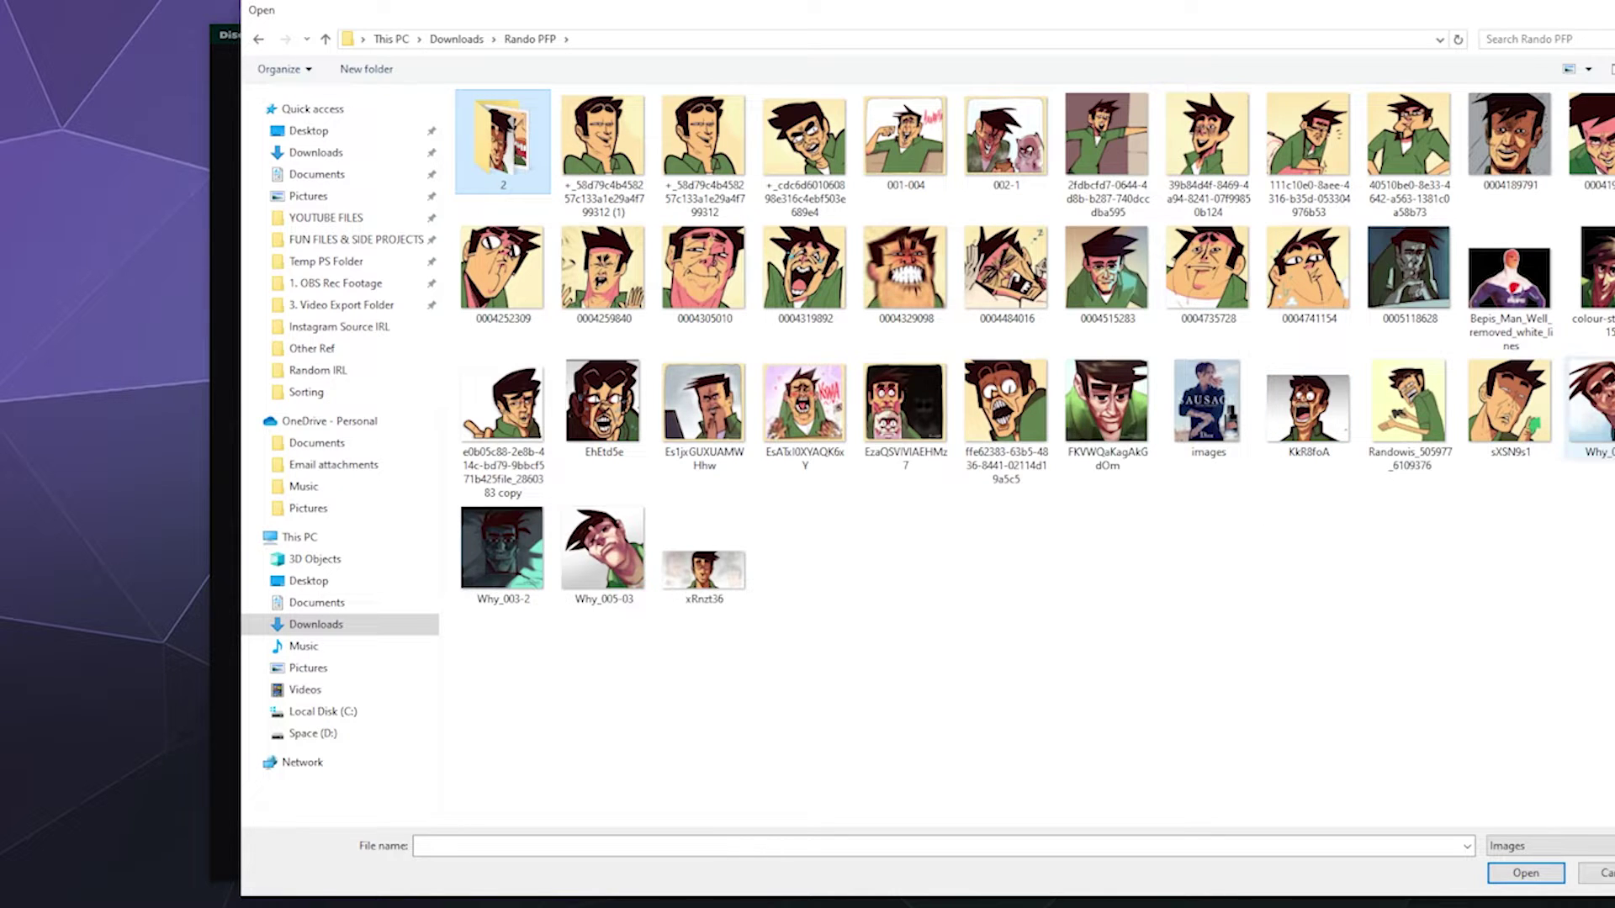
{"action": "left_click", "coordinate": [1526, 880]}
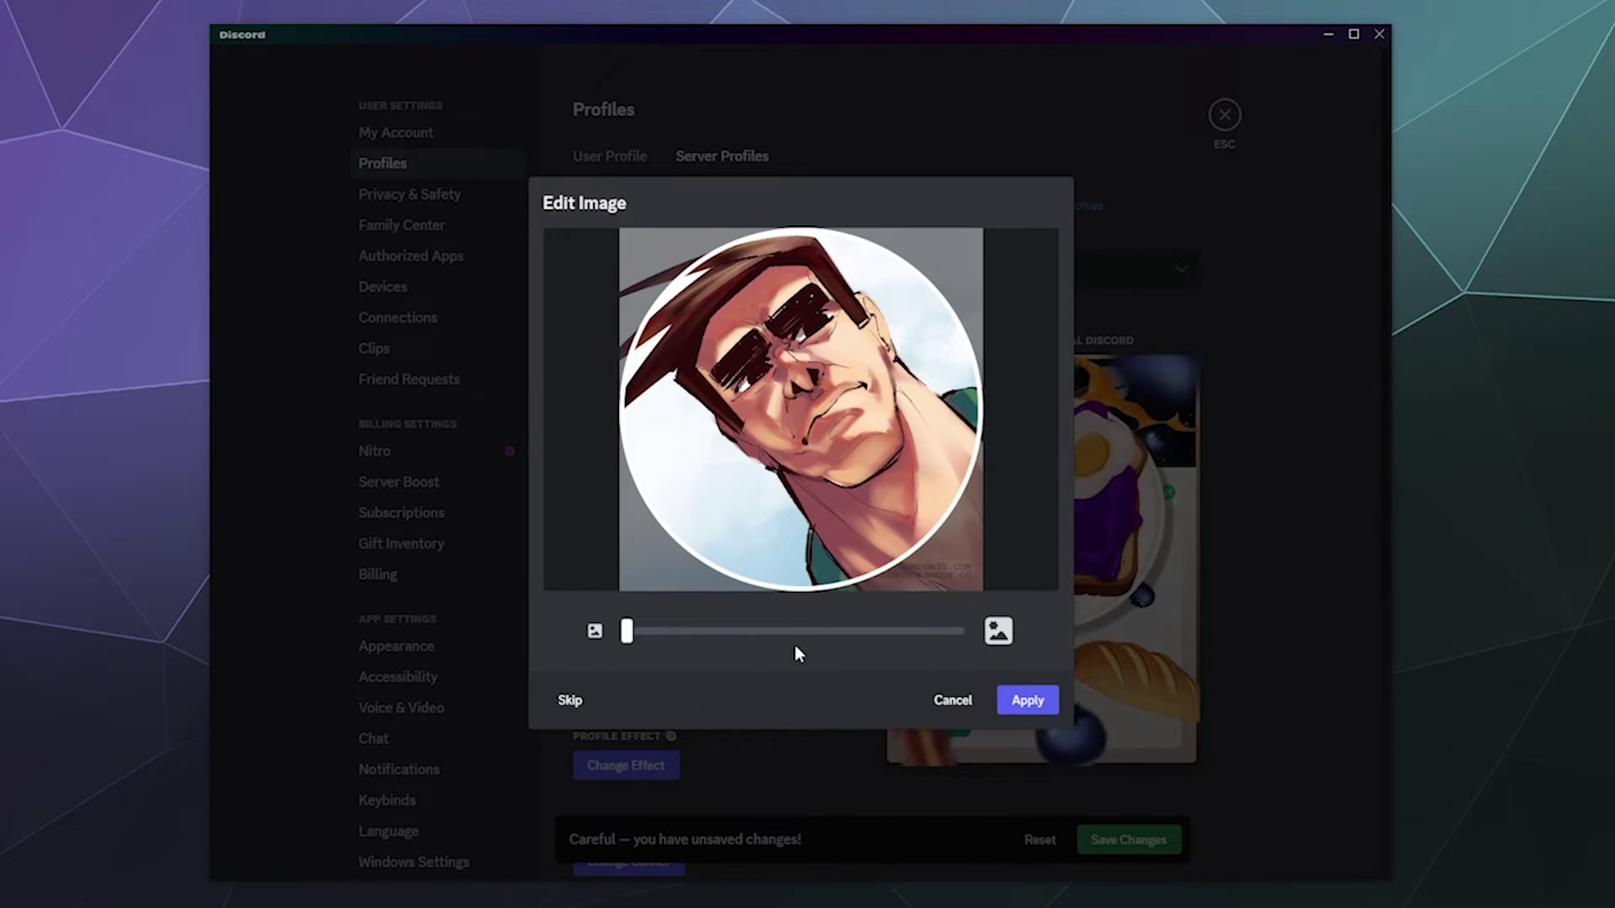
- Crop the avatar by zooming in about a quarter of the range, centring the face in the circle, and apply it
{"action": "left_click_drag", "start_coordinate": [626, 630], "coordinate": [763, 631]}
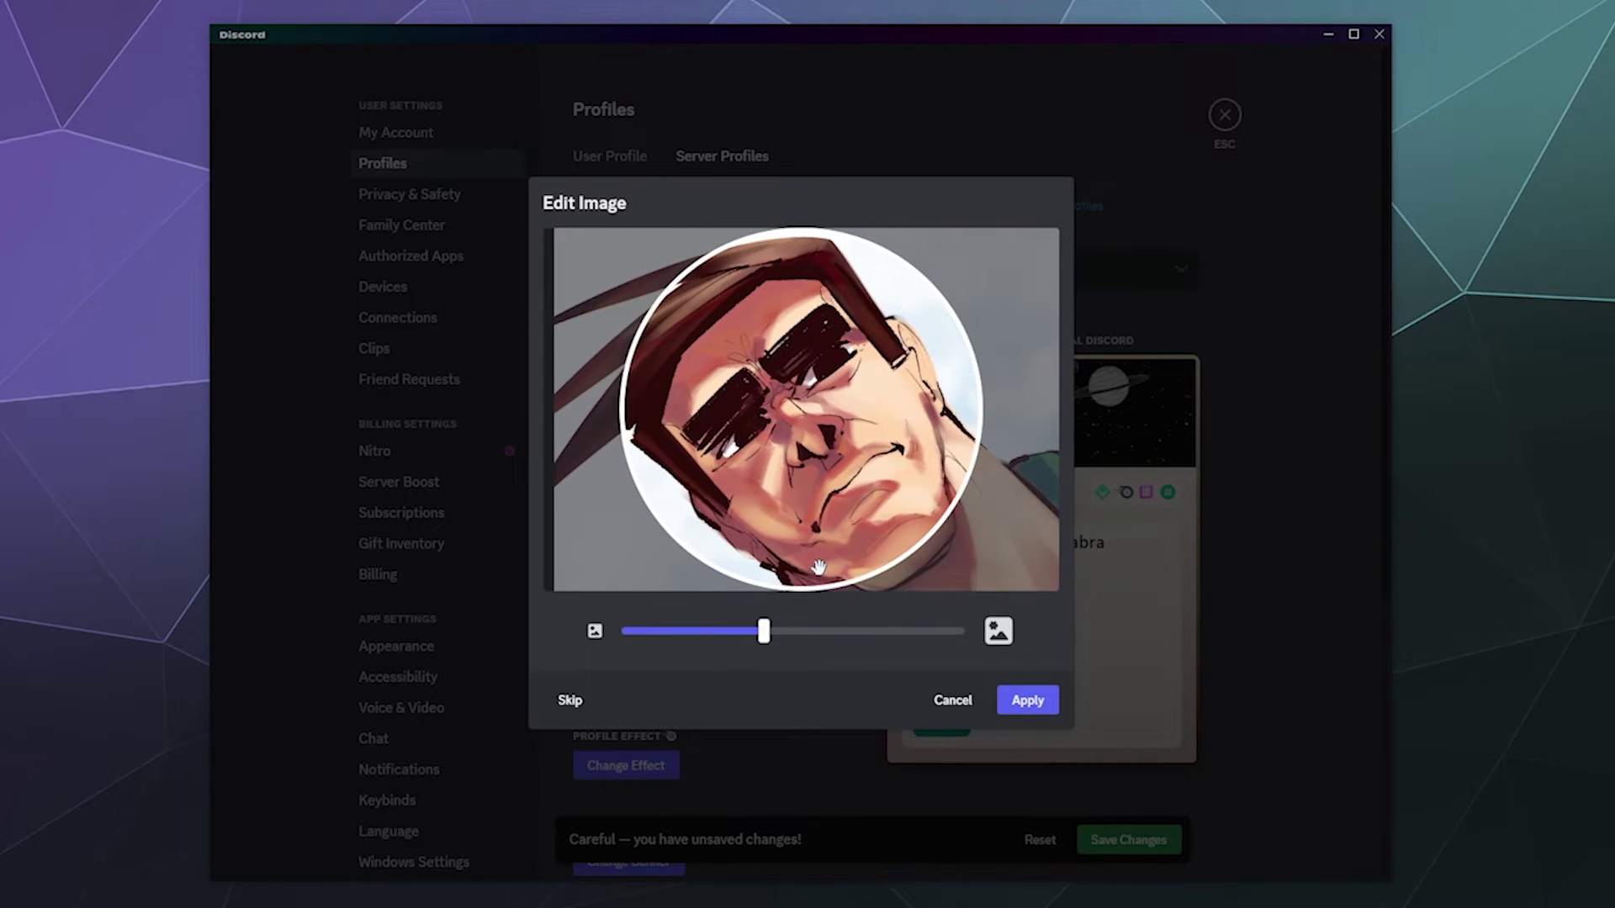
{"action": "left_click_drag", "start_coordinate": [818, 568], "coordinate": [817, 548]}
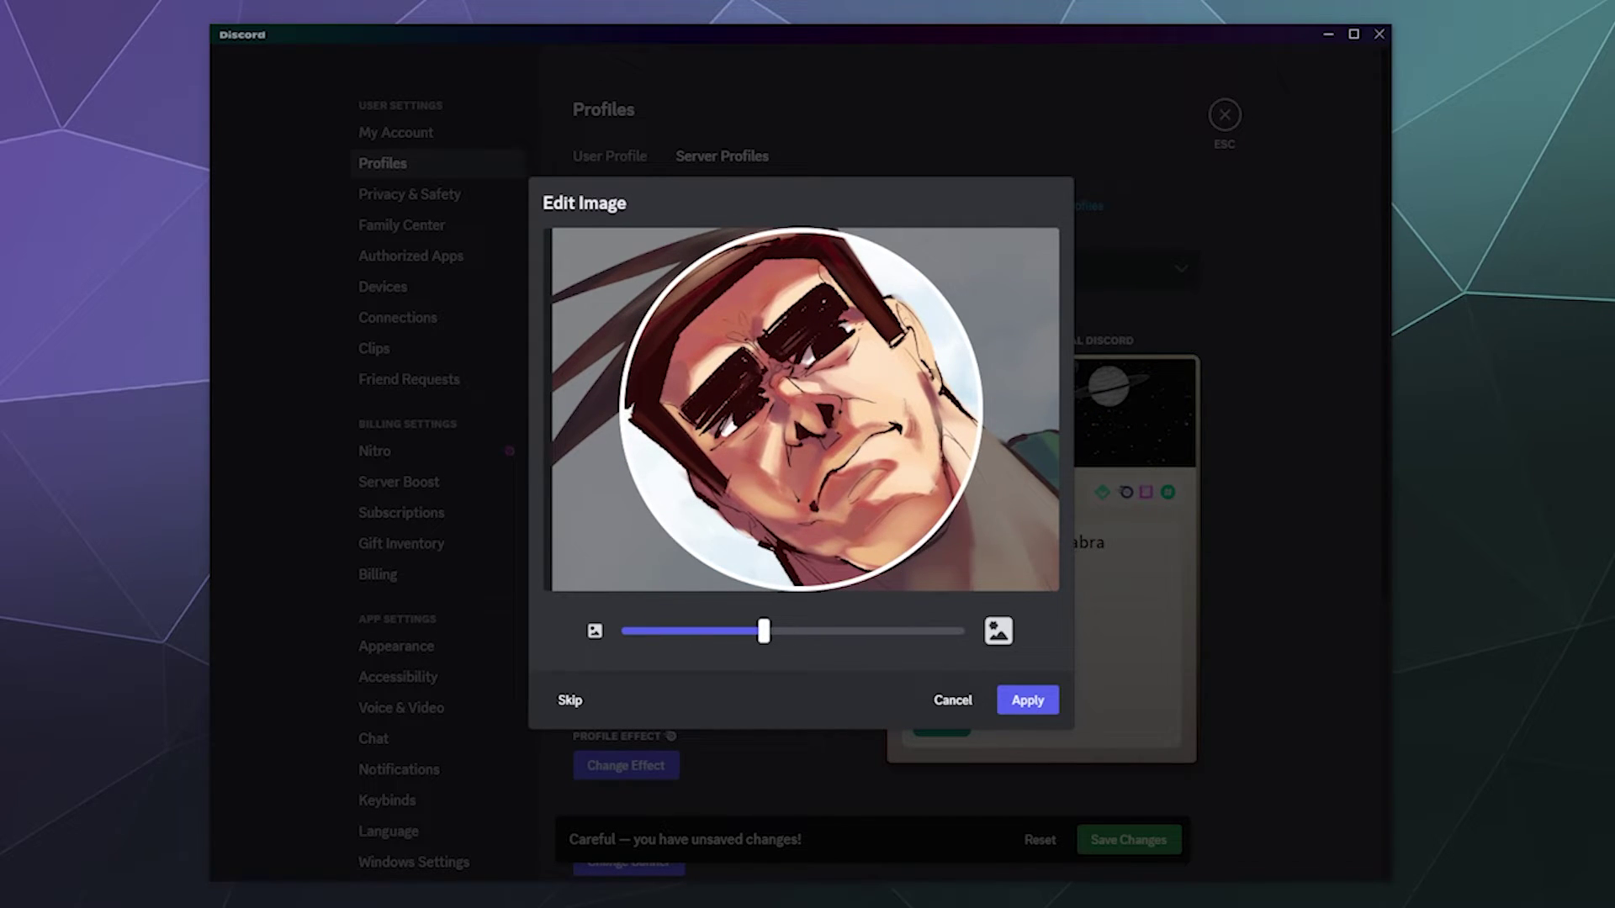
{"action": "left_click_drag", "start_coordinate": [763, 630], "coordinate": [704, 631]}
{"action": "left_click_drag", "start_coordinate": [790, 509], "coordinate": [807, 512]}
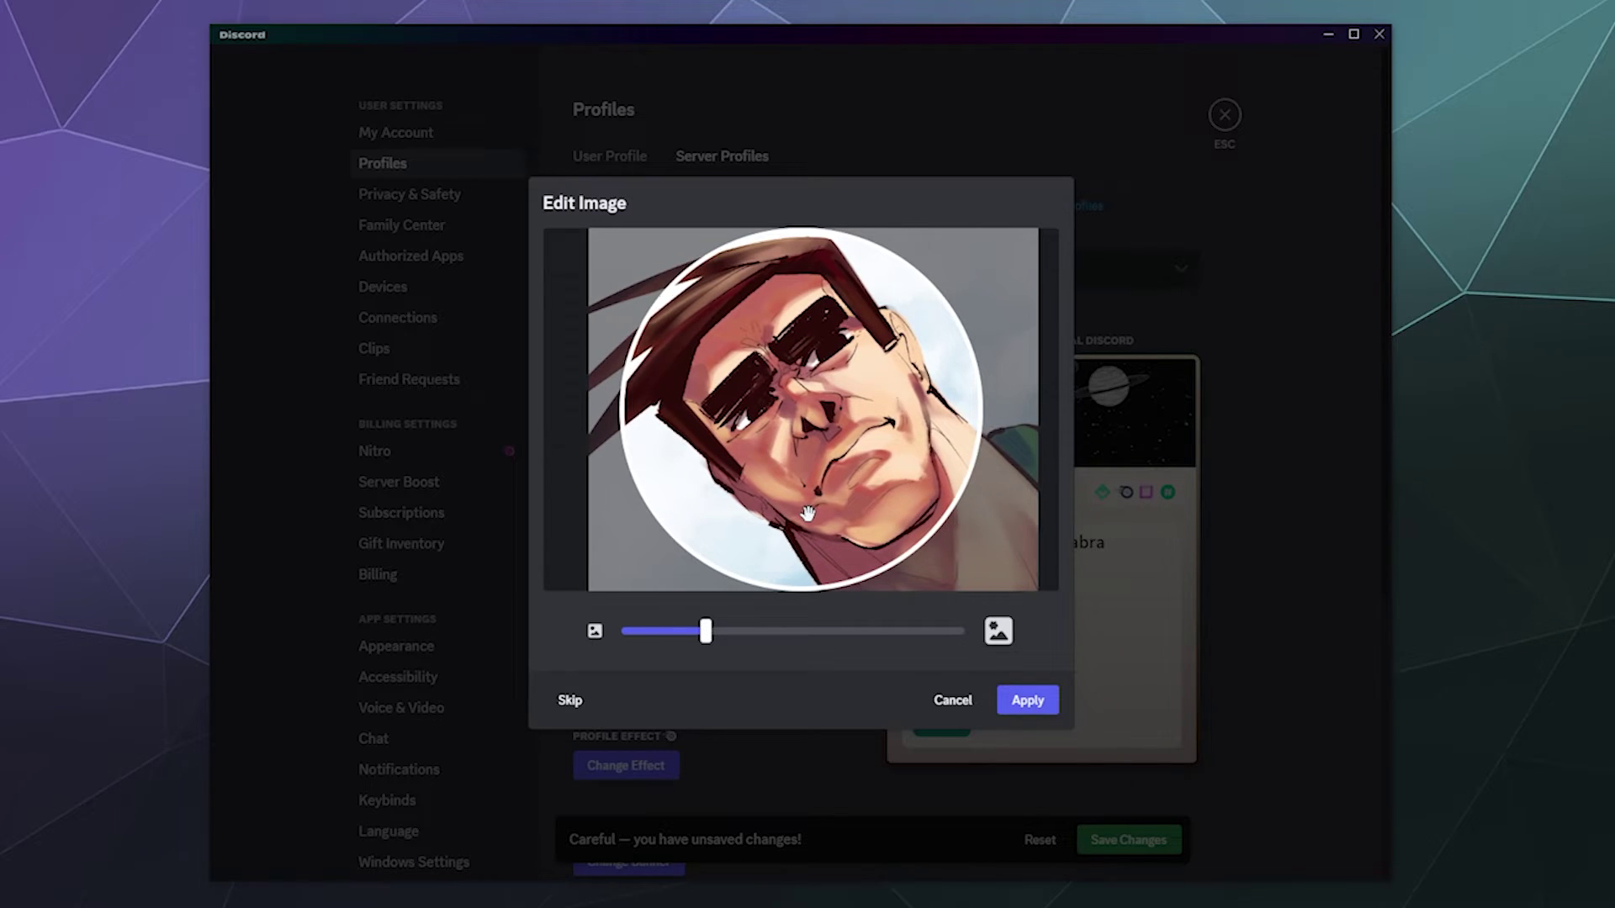
{"action": "left_click", "coordinate": [1042, 703]}
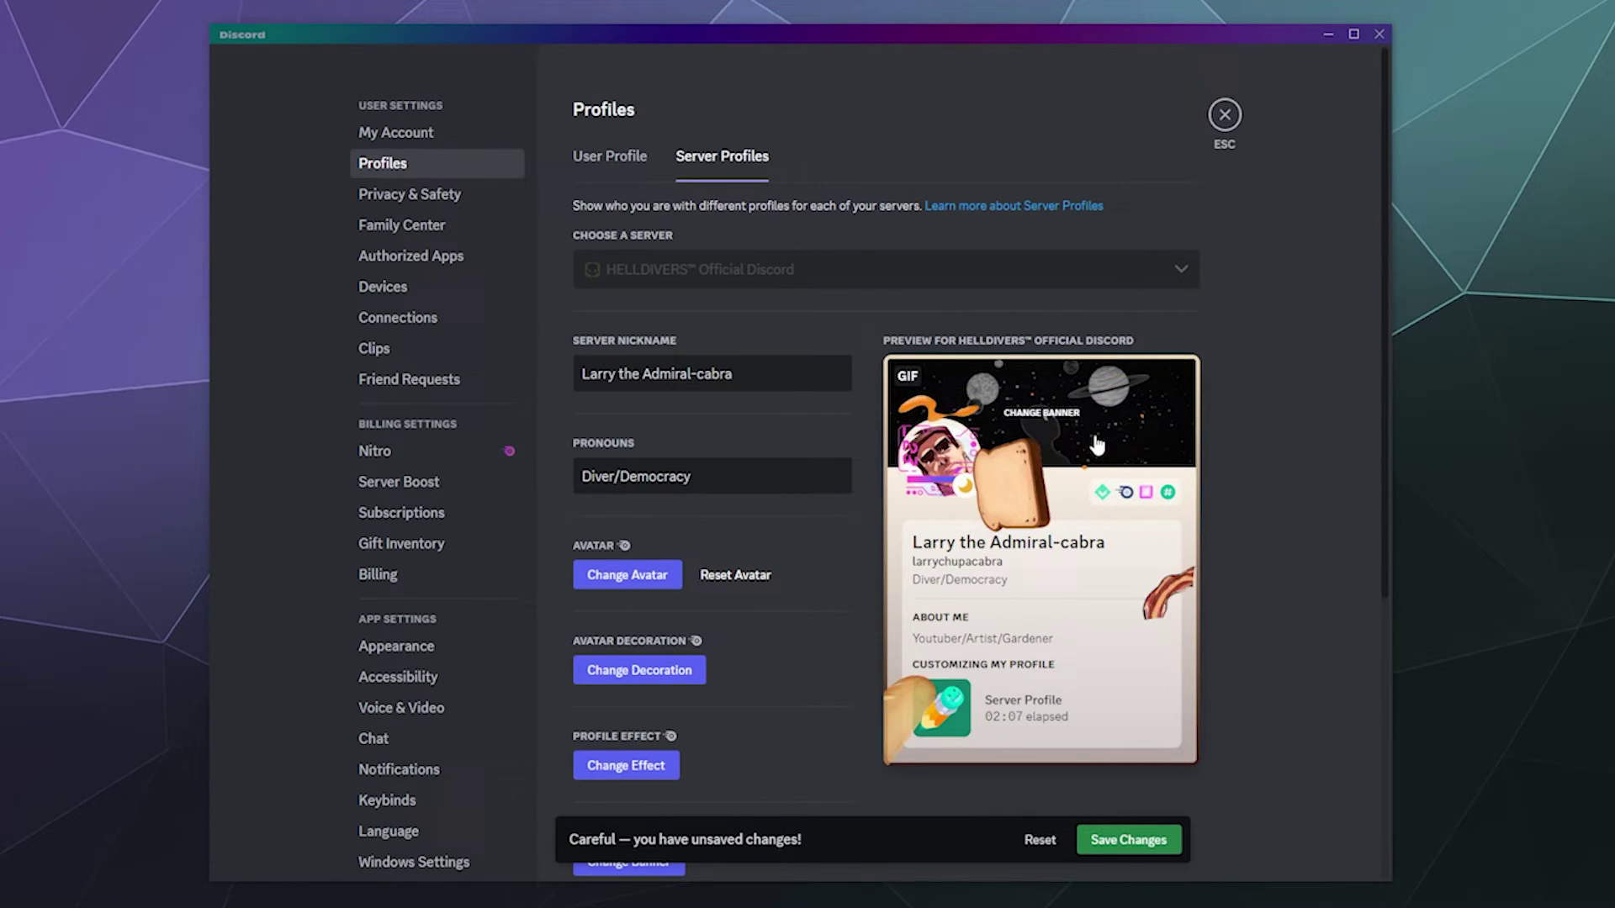
- Set the profile banner to the "helldivers 2" GIF of a caped soldier standing beside white arrows, keeping the default crop
{"action": "left_click", "coordinate": [930, 451]}
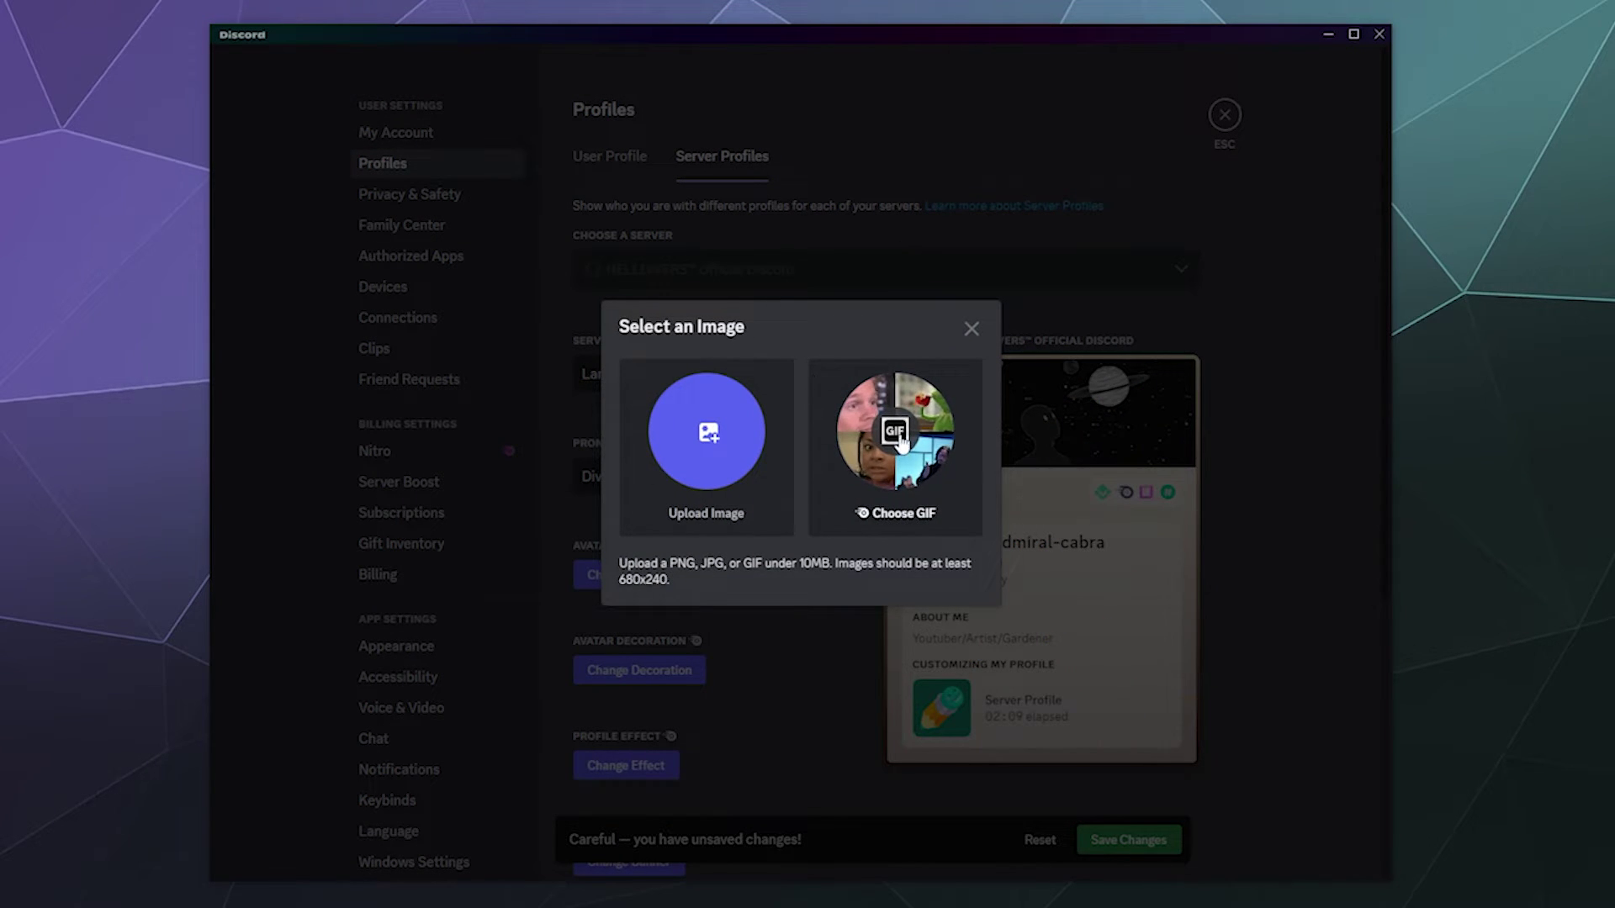
{"action": "left_click", "coordinate": [899, 442]}
{"action": "type", "text": "h"}
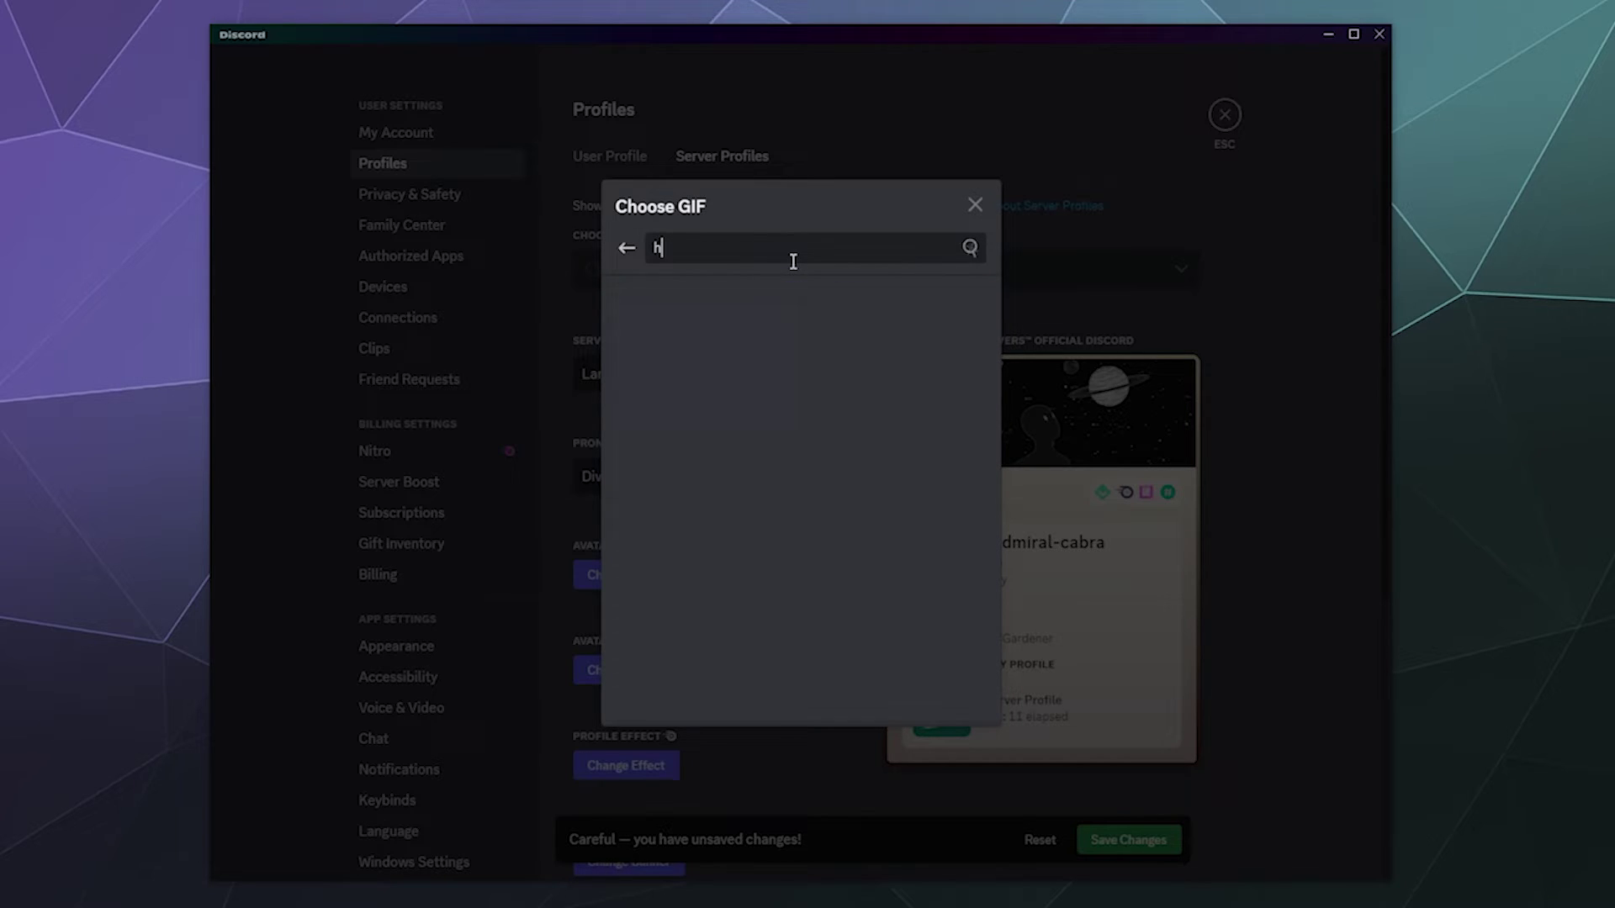
{"action": "type", "text": "elldivers"}
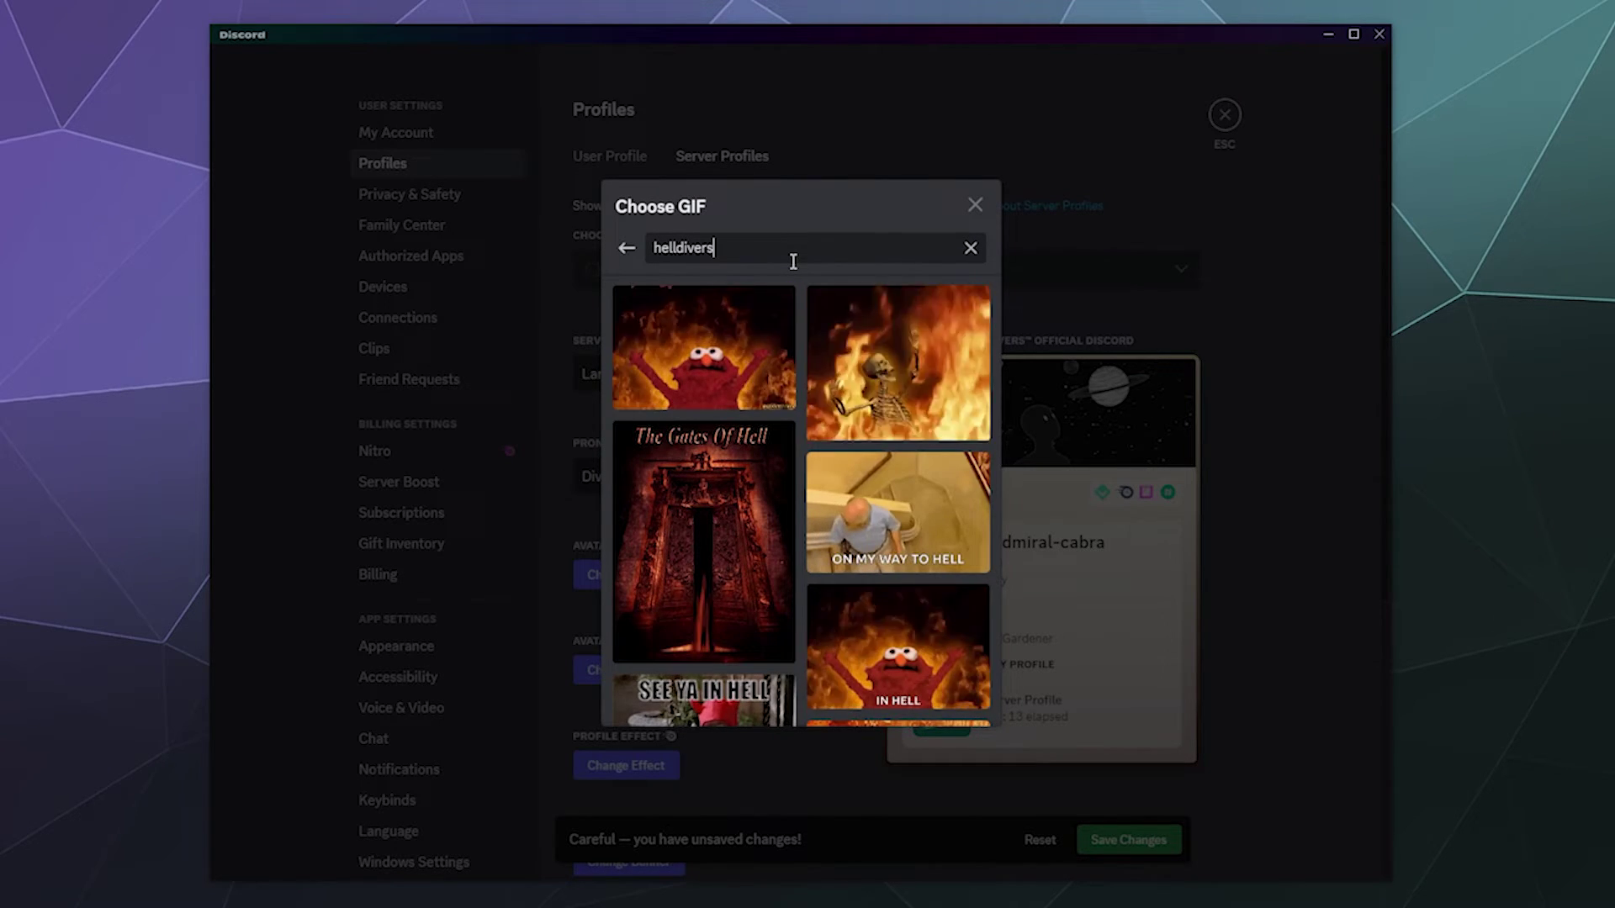
{"action": "type", "text": " 2"}
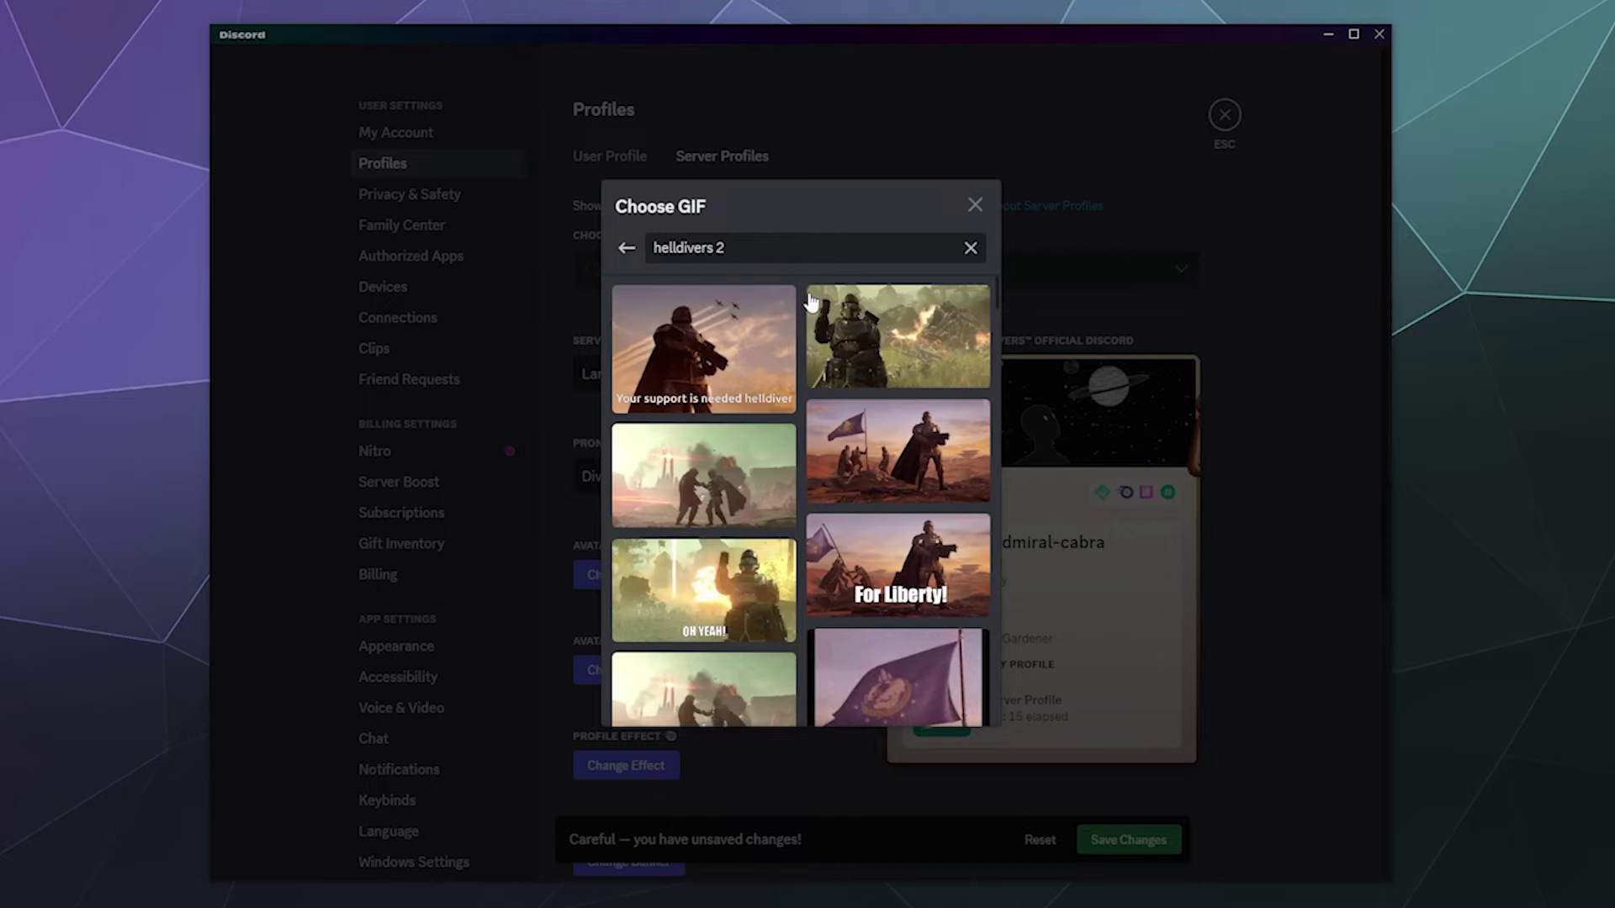
{"action": "scroll", "coordinate": [757, 446], "scroll_direction": "down", "scroll_amount": 5}
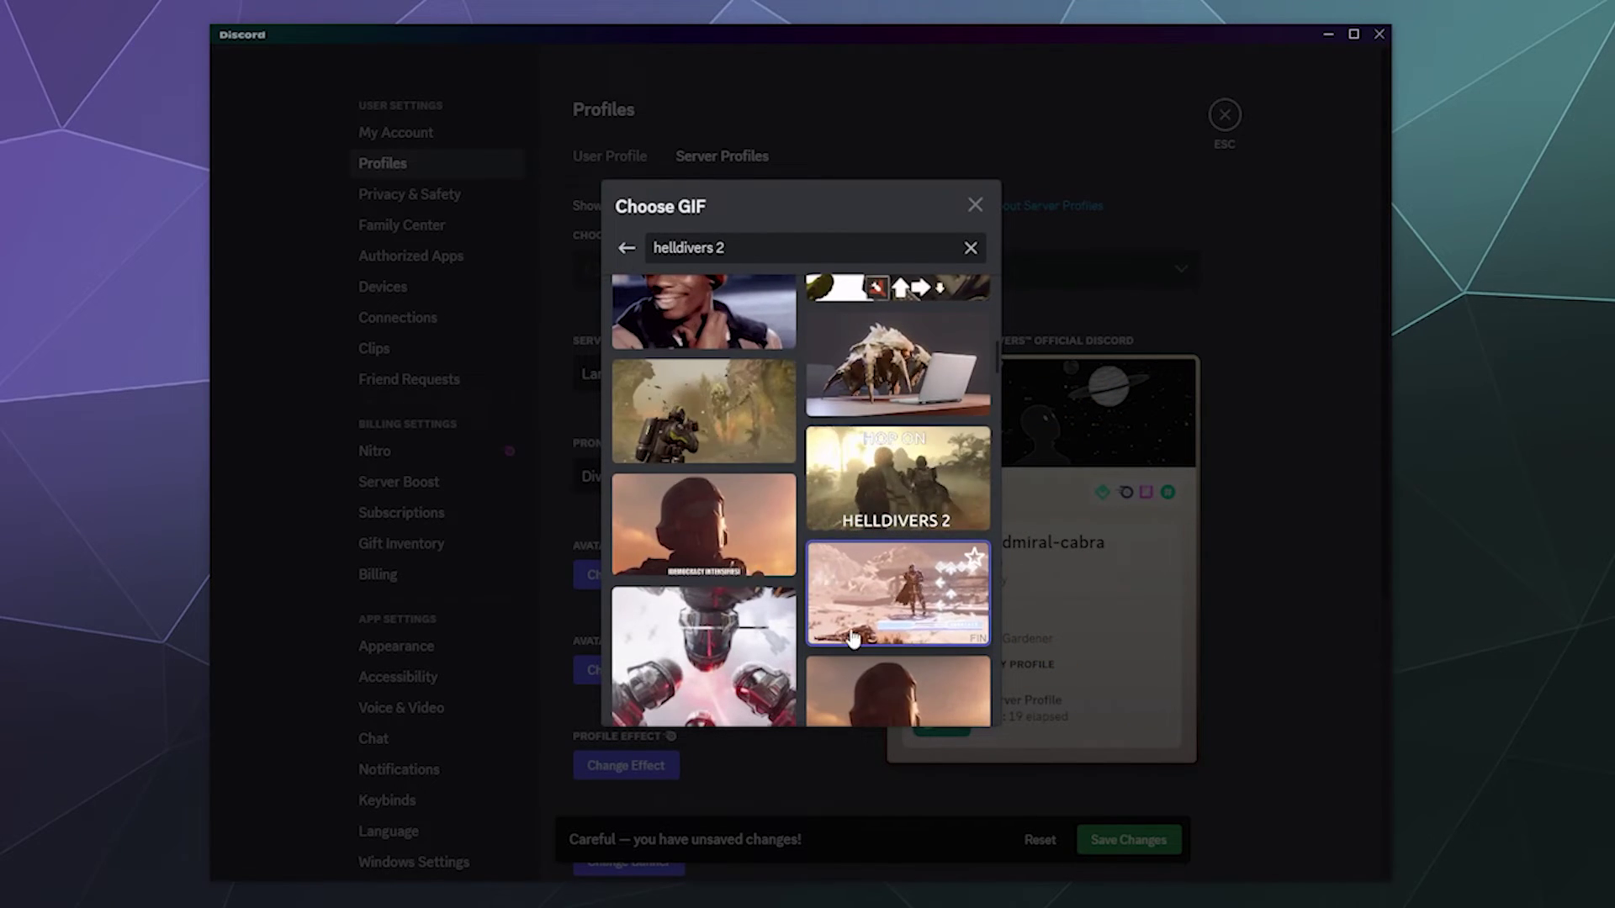
{"action": "left_click", "coordinate": [938, 591]}
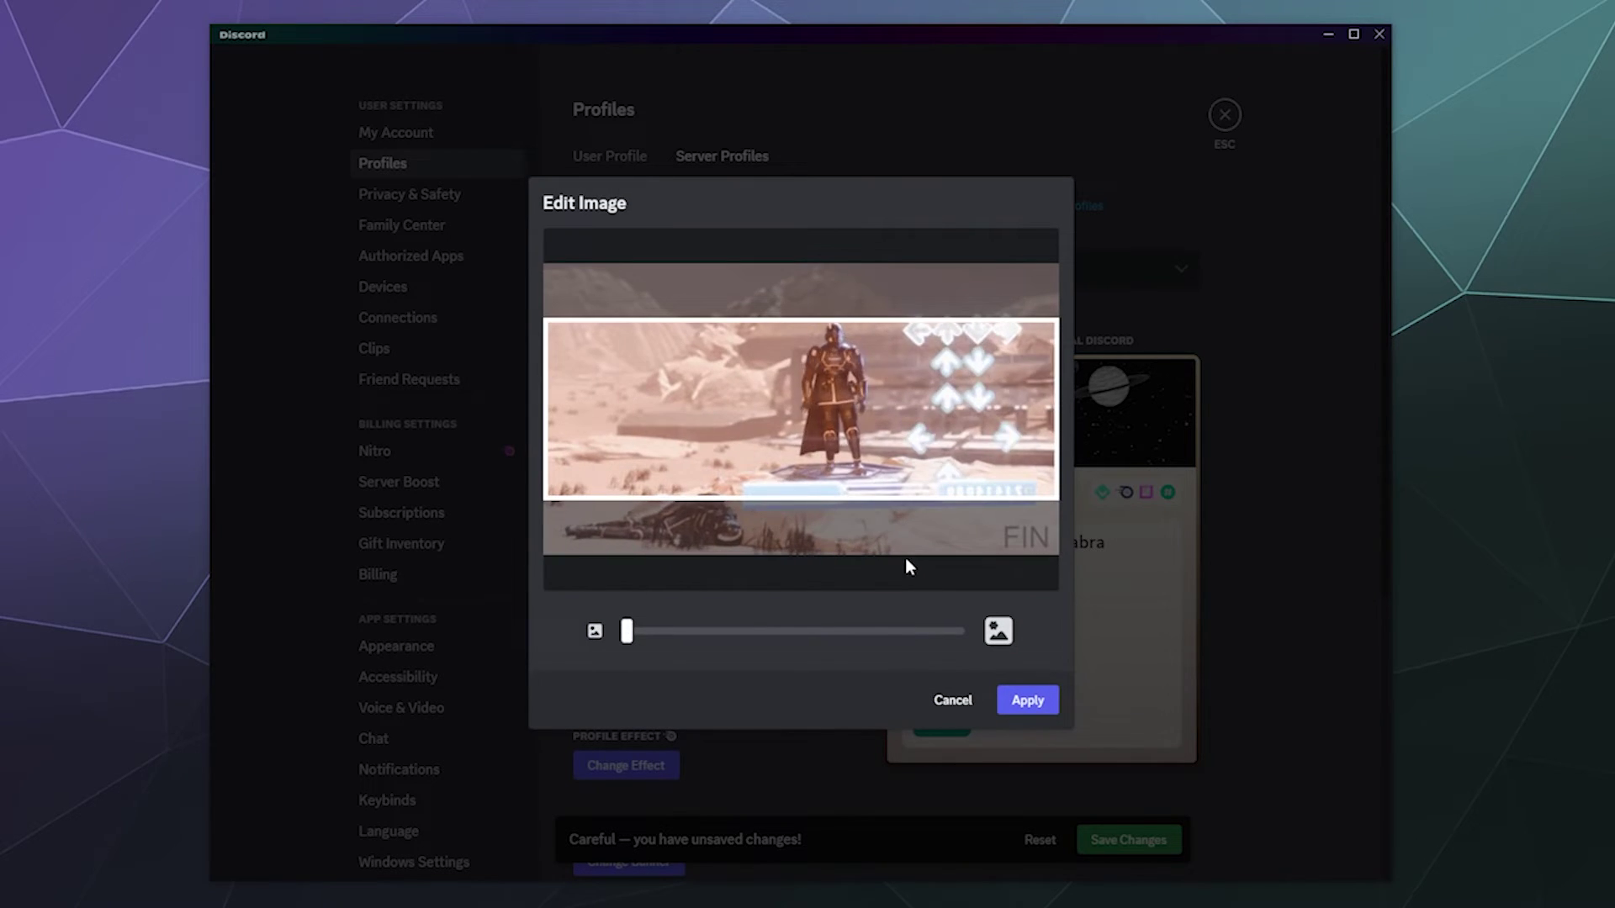
{"action": "left_click", "coordinate": [1027, 700]}
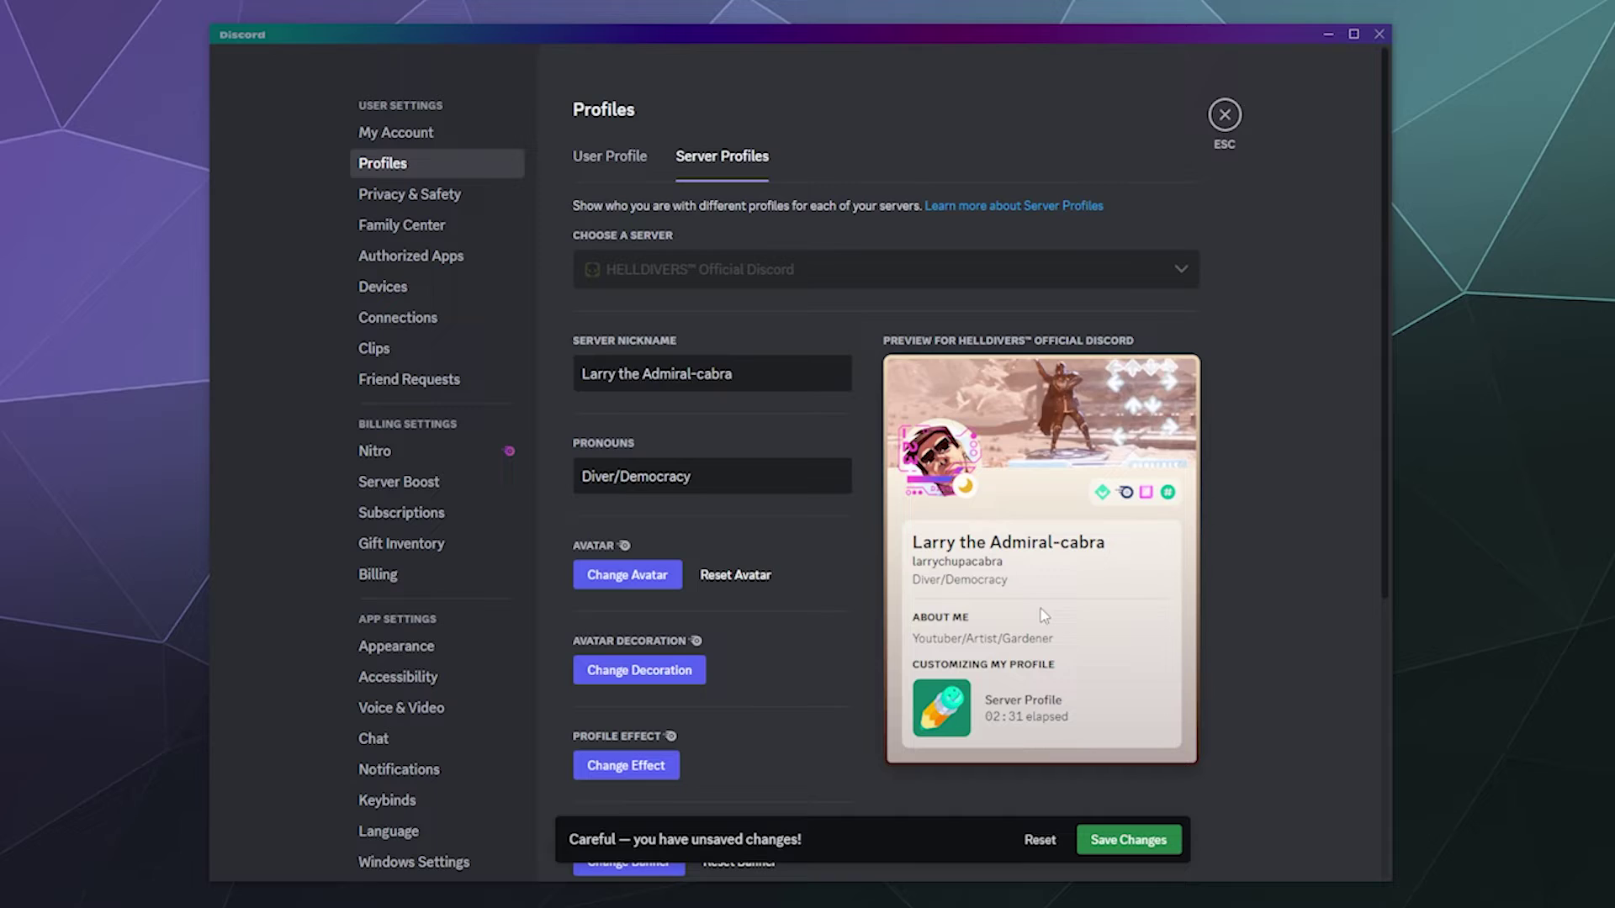
- Compare the Nitro-exclusive avatar decorations Futuristic UI, DISXCORE Headset and Smoke on the avatar preview
{"action": "scroll", "coordinate": [822, 664], "scroll_direction": "down", "scroll_amount": 3}
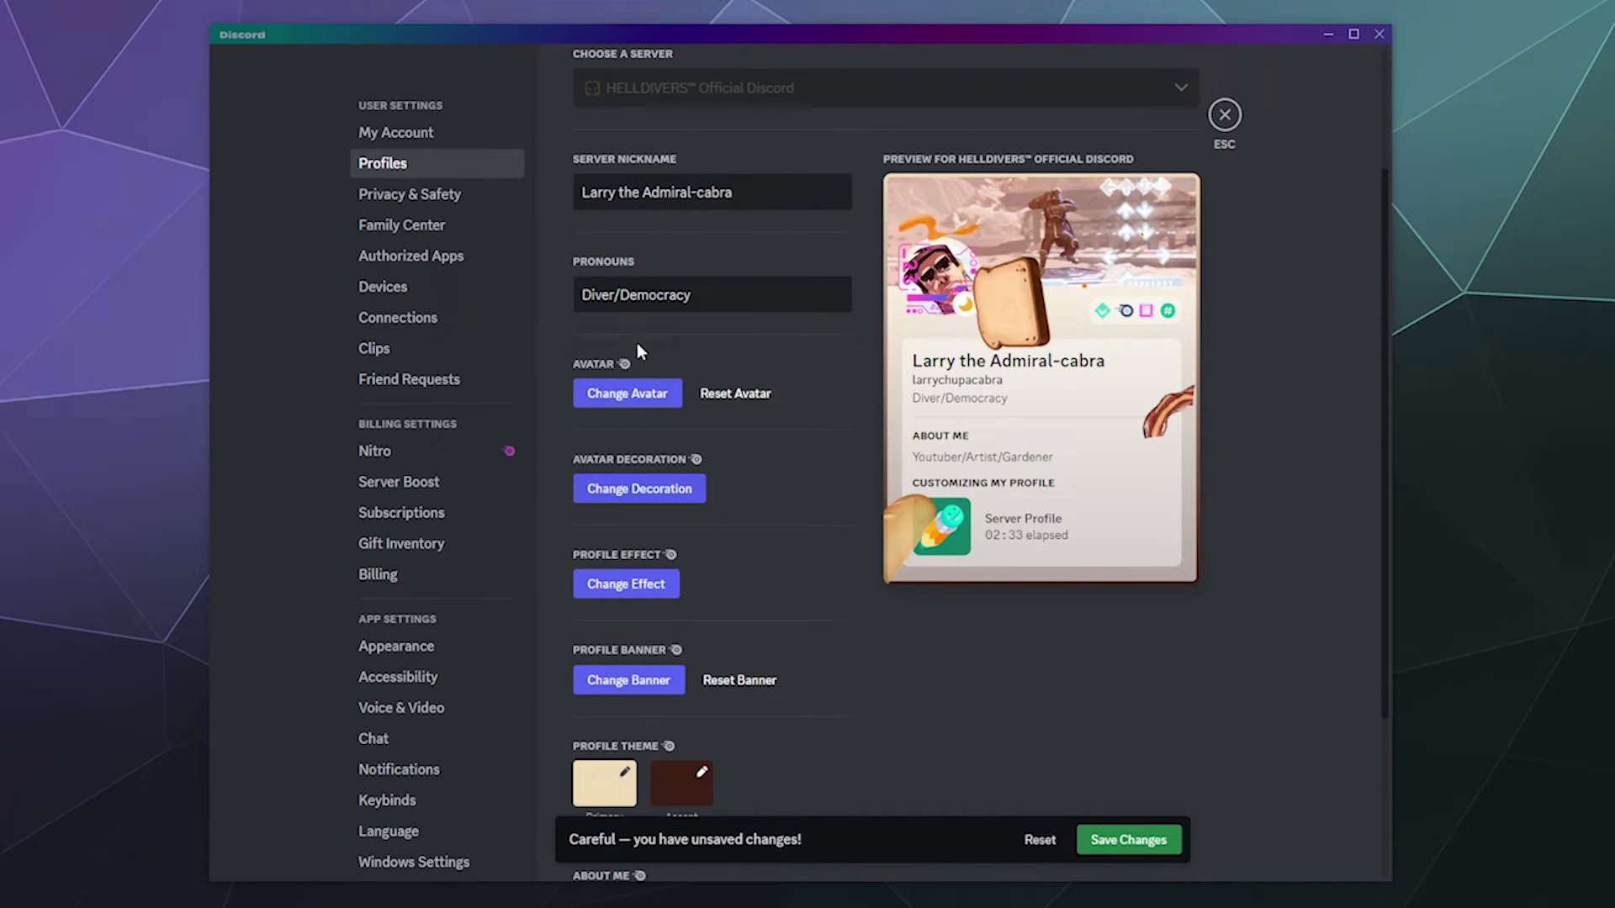
{"action": "left_click", "coordinate": [639, 488]}
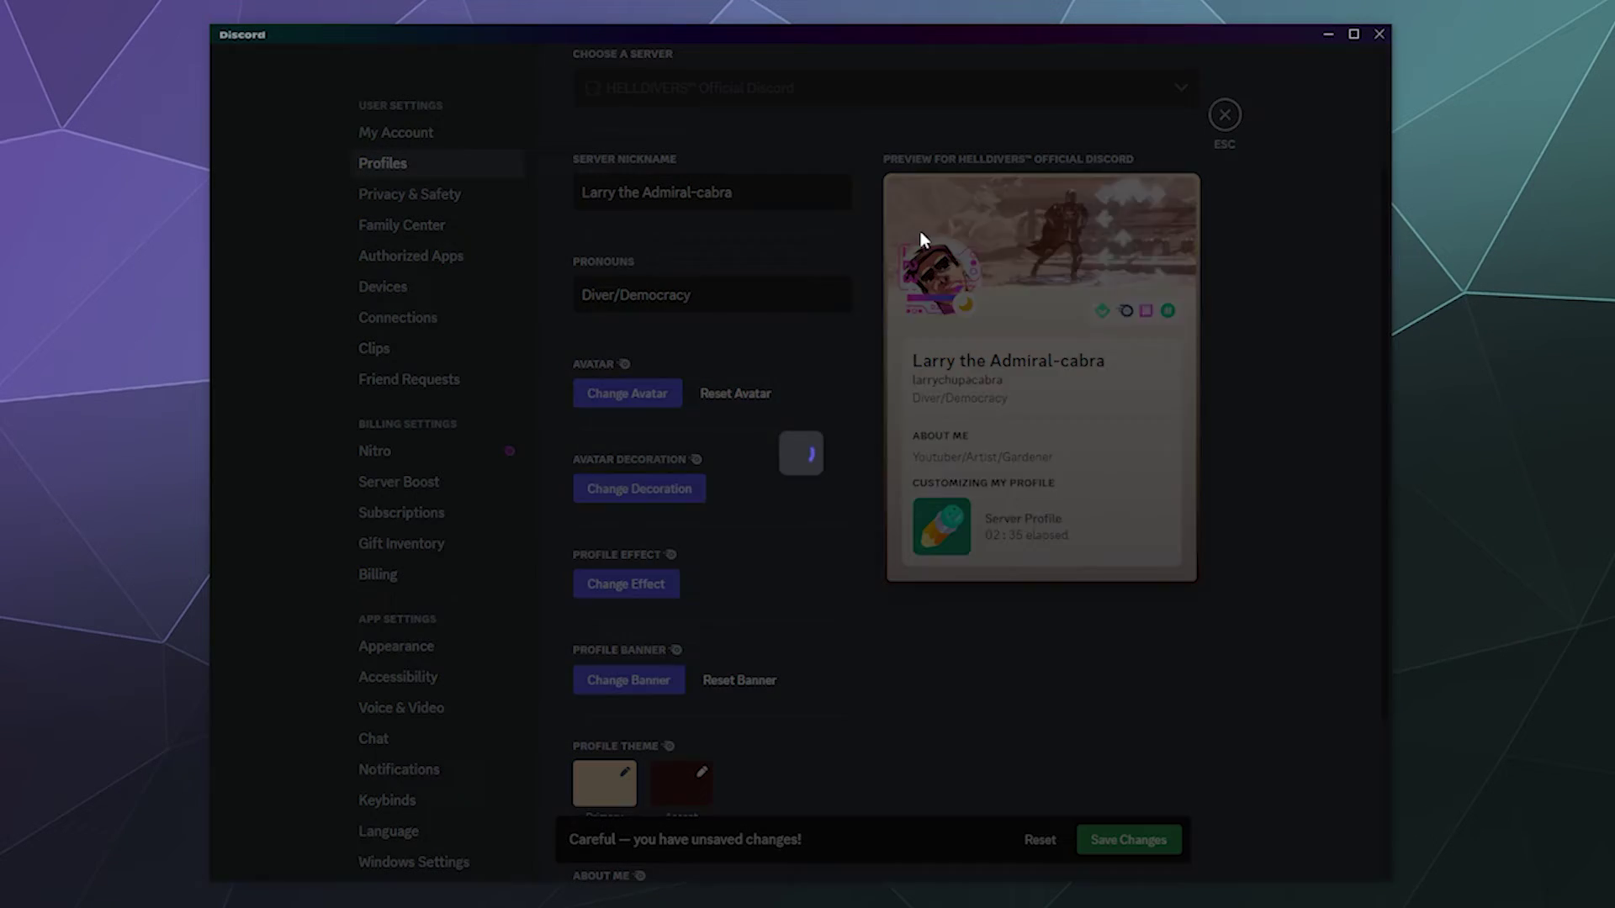
{"action": "left_click", "coordinate": [662, 423]}
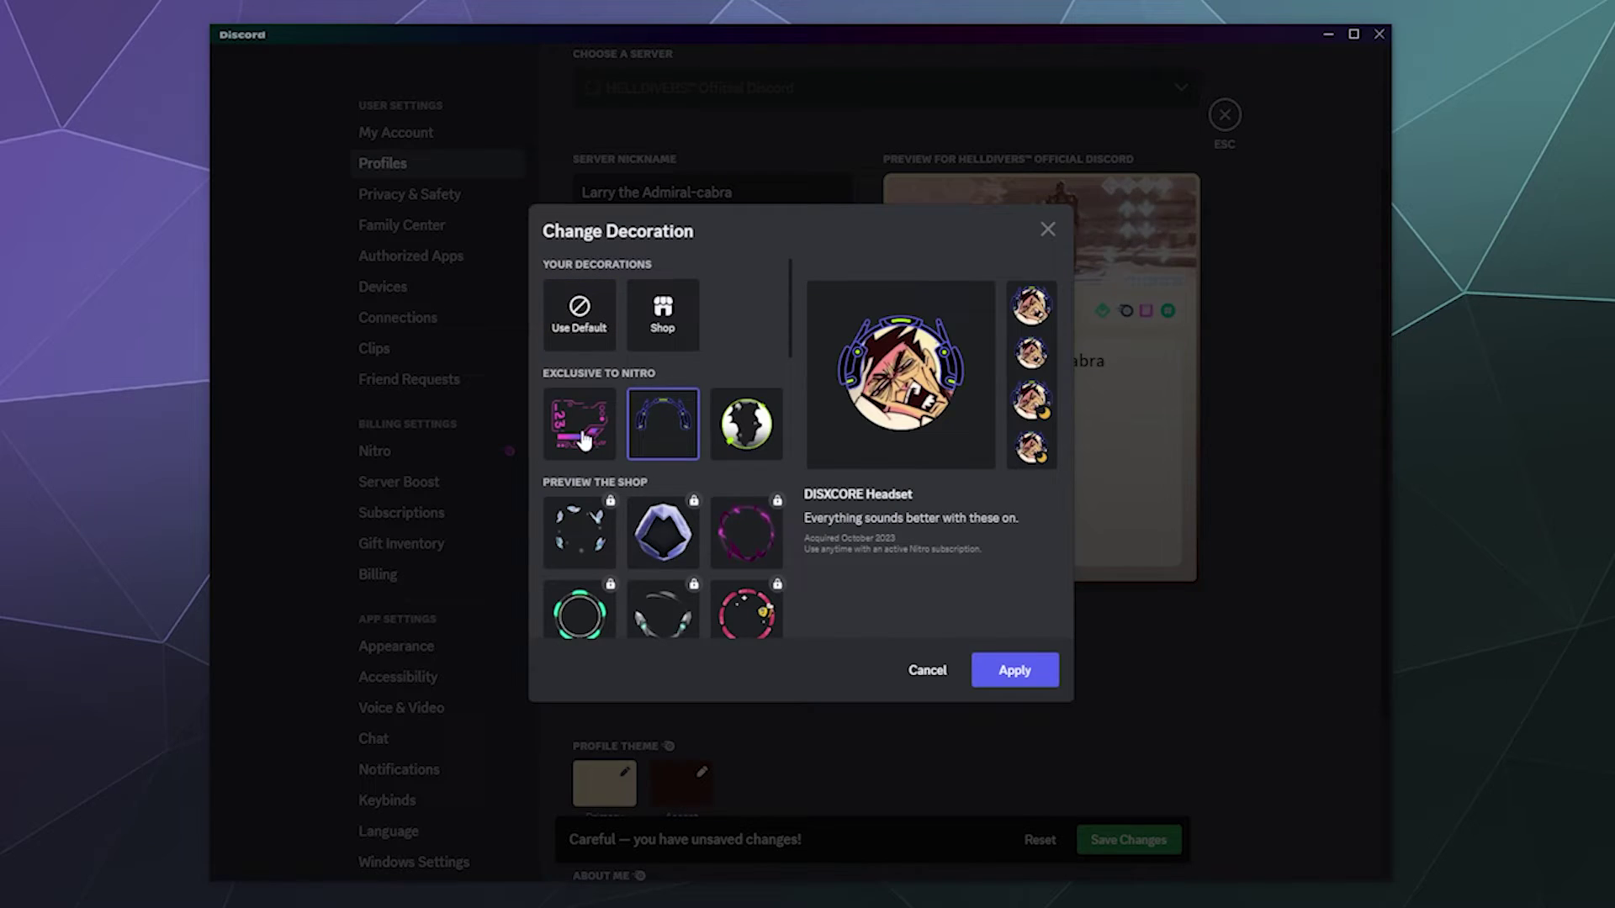
{"action": "left_click", "coordinate": [583, 441]}
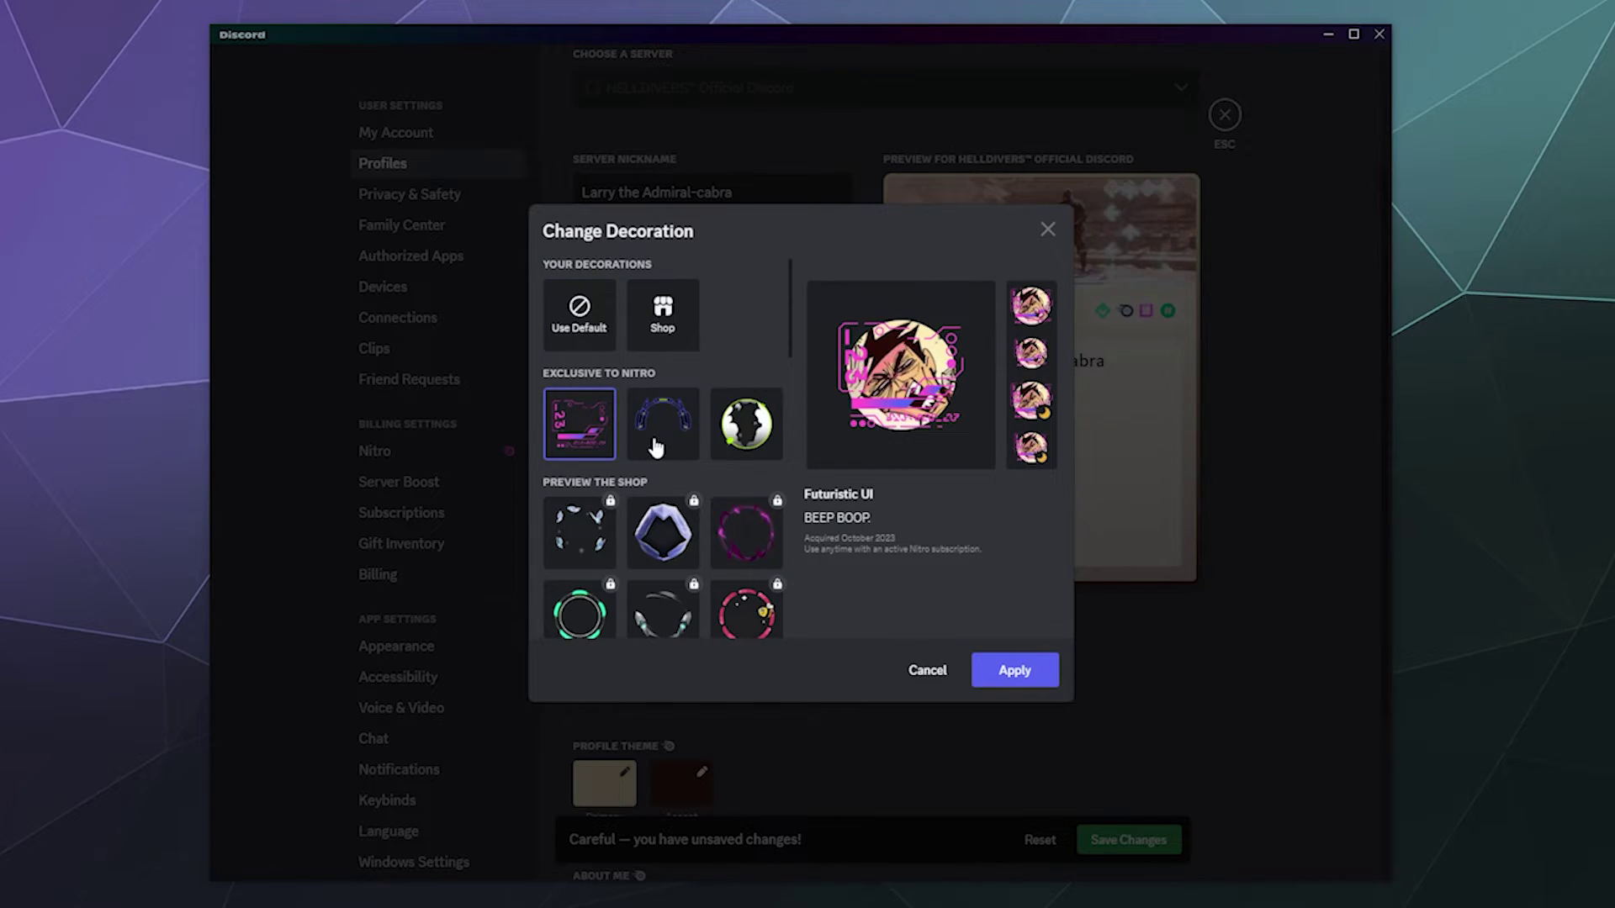
{"action": "left_click", "coordinate": [659, 429]}
{"action": "left_click", "coordinate": [584, 433]}
{"action": "left_click", "coordinate": [662, 429]}
{"action": "left_click", "coordinate": [728, 439]}
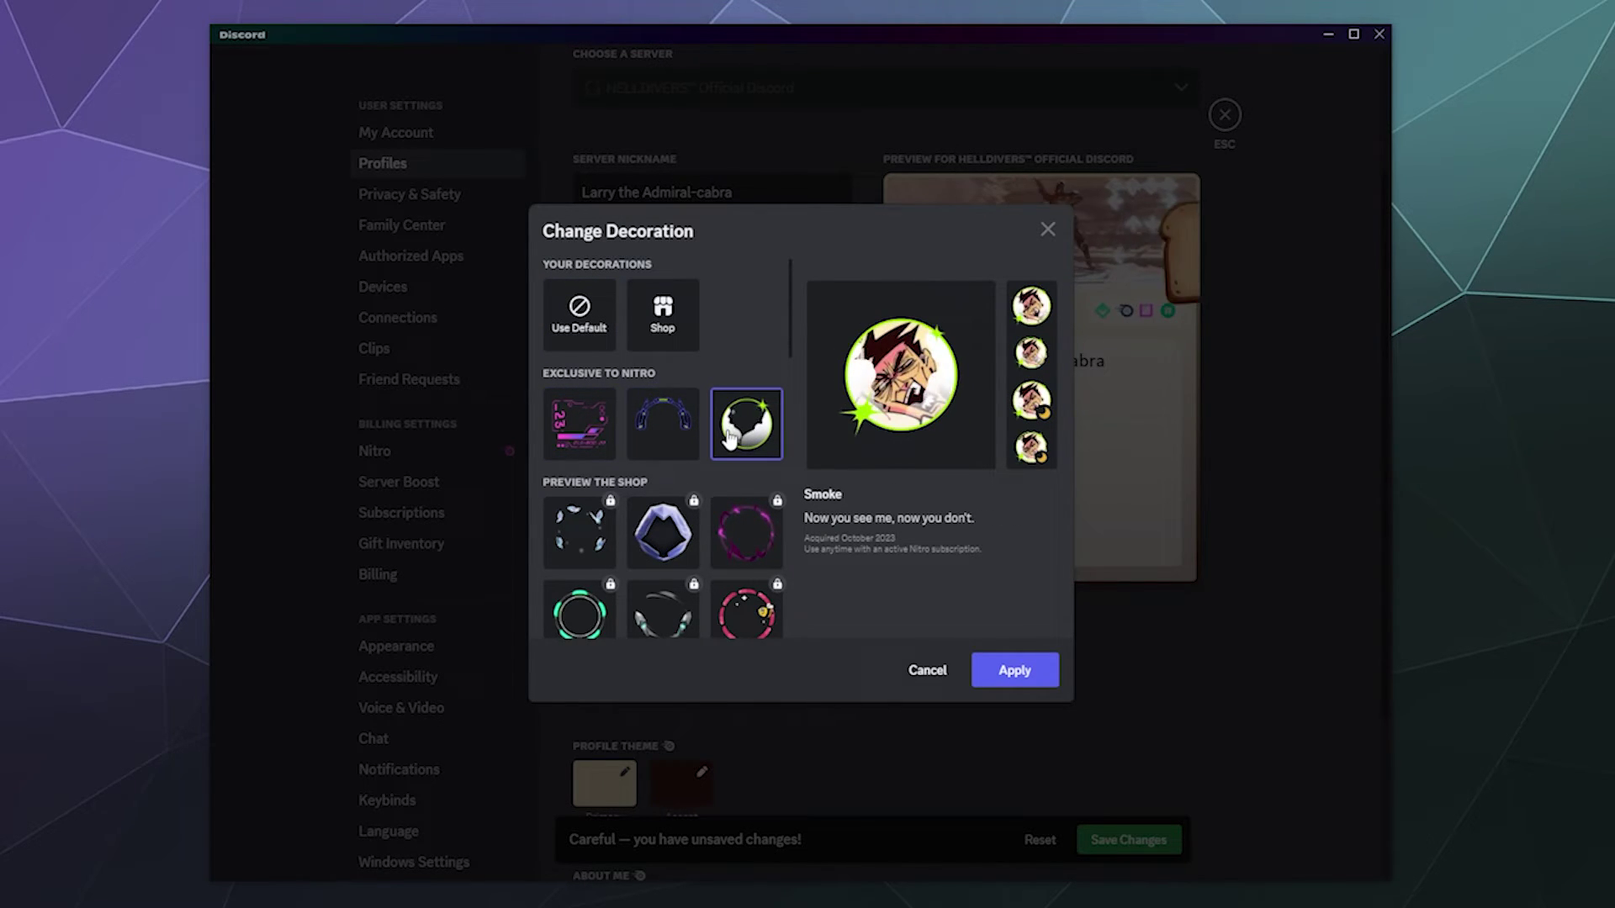
{"action": "left_click", "coordinate": [662, 427]}
{"action": "left_click", "coordinate": [591, 433]}
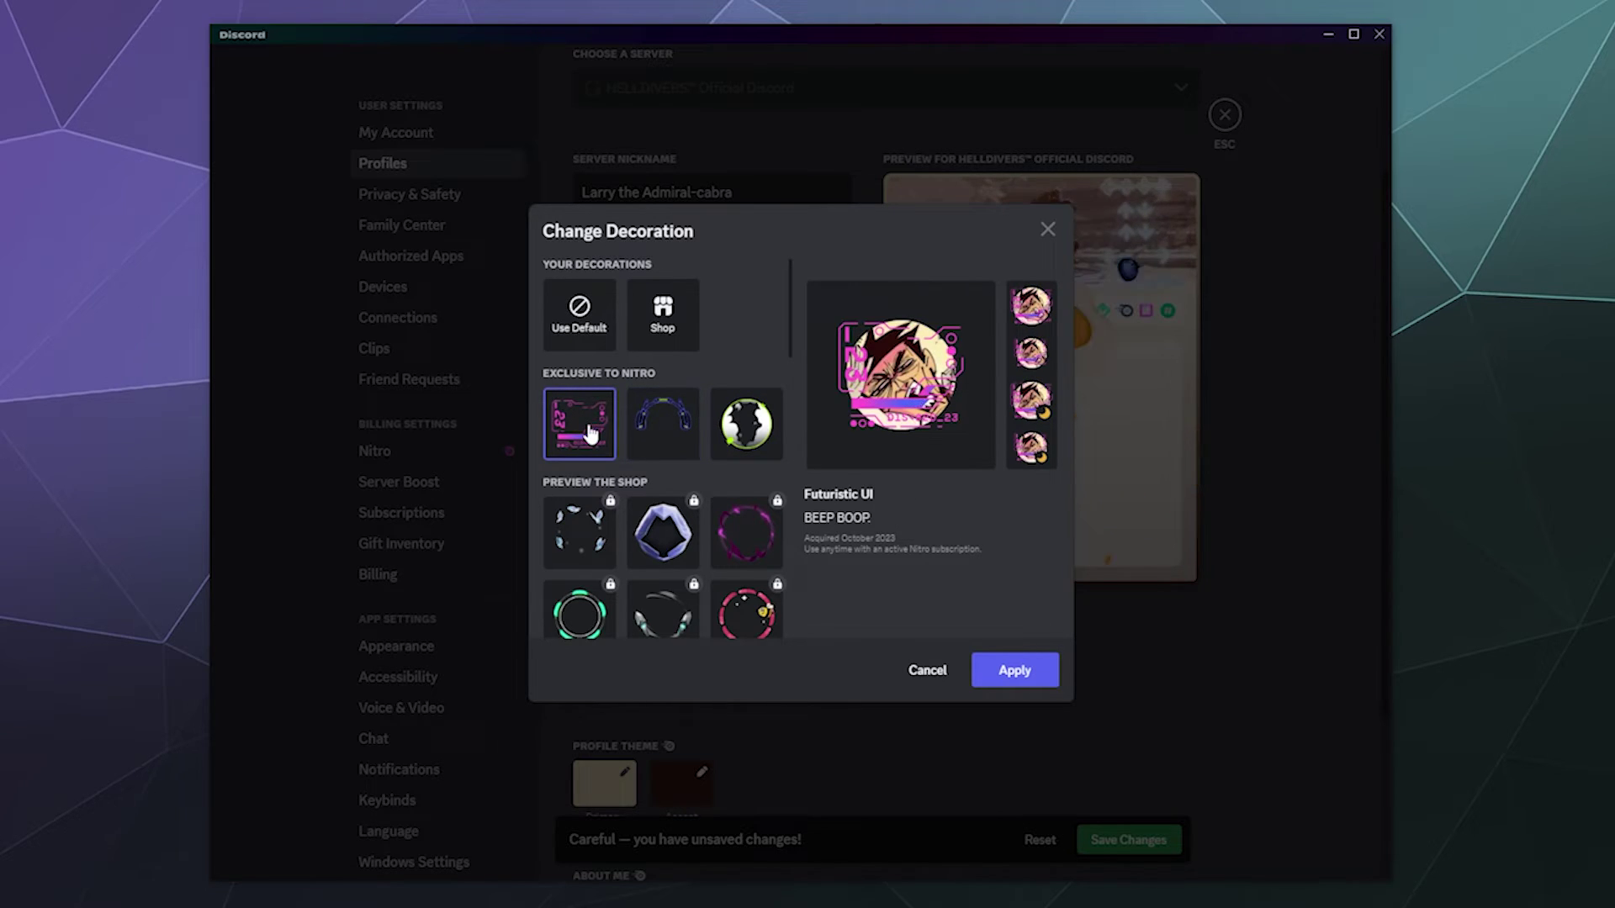
{"action": "left_click", "coordinate": [685, 436]}
{"action": "left_click", "coordinate": [548, 439]}
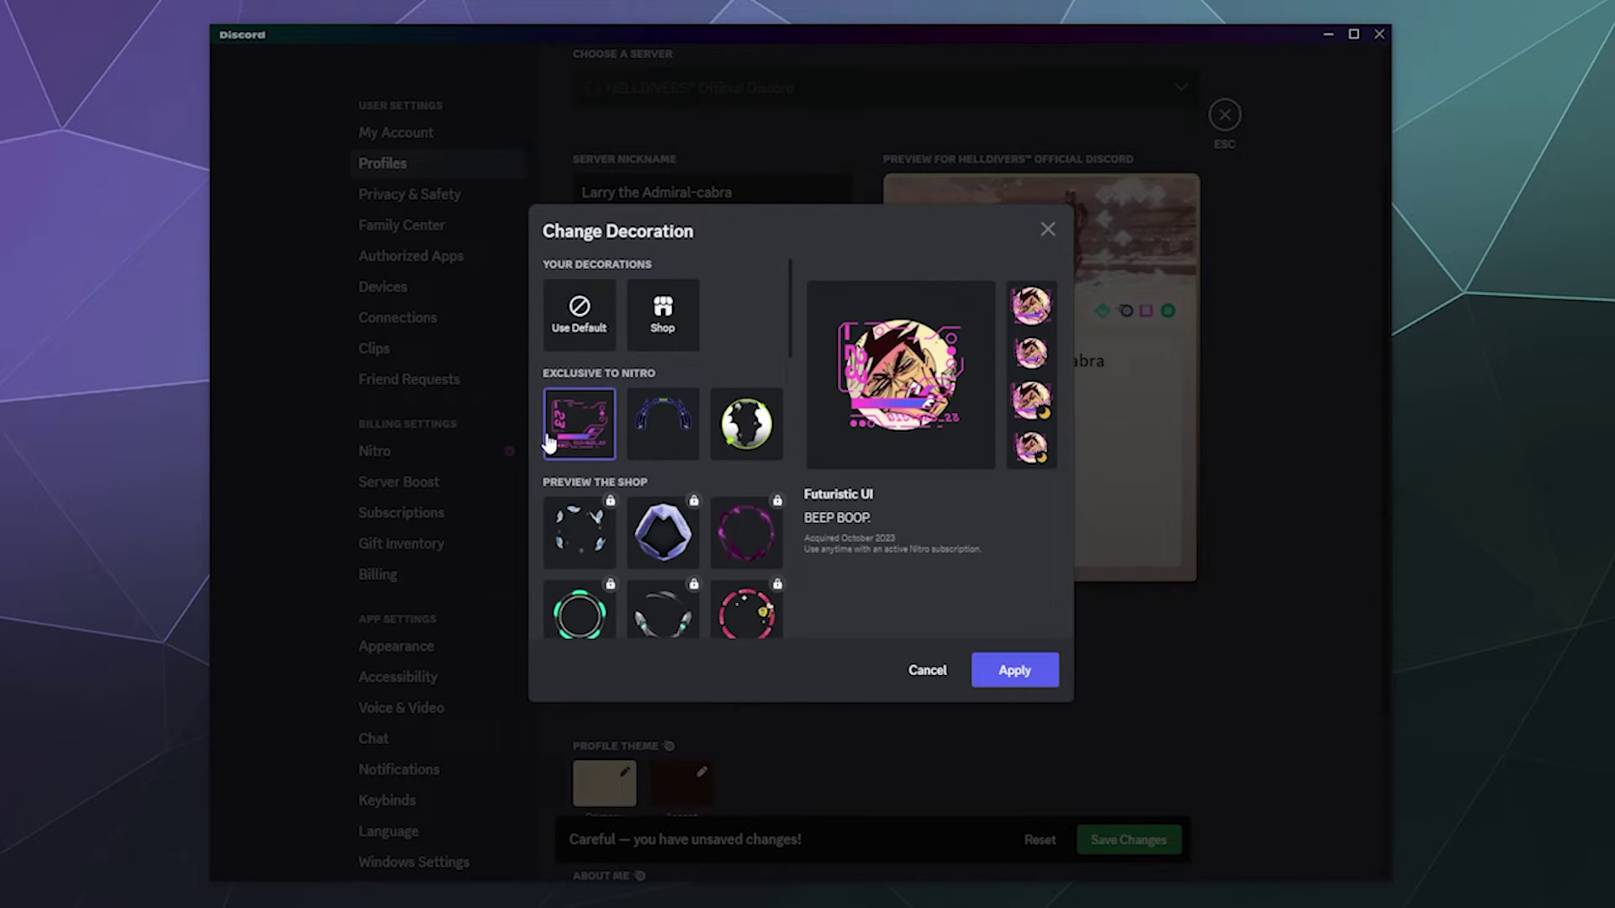
{"action": "left_click", "coordinate": [659, 446]}
- Look through the full range of locked shop avatar decorations
{"action": "scroll", "coordinate": [658, 446], "scroll_direction": "down", "scroll_amount": 15}
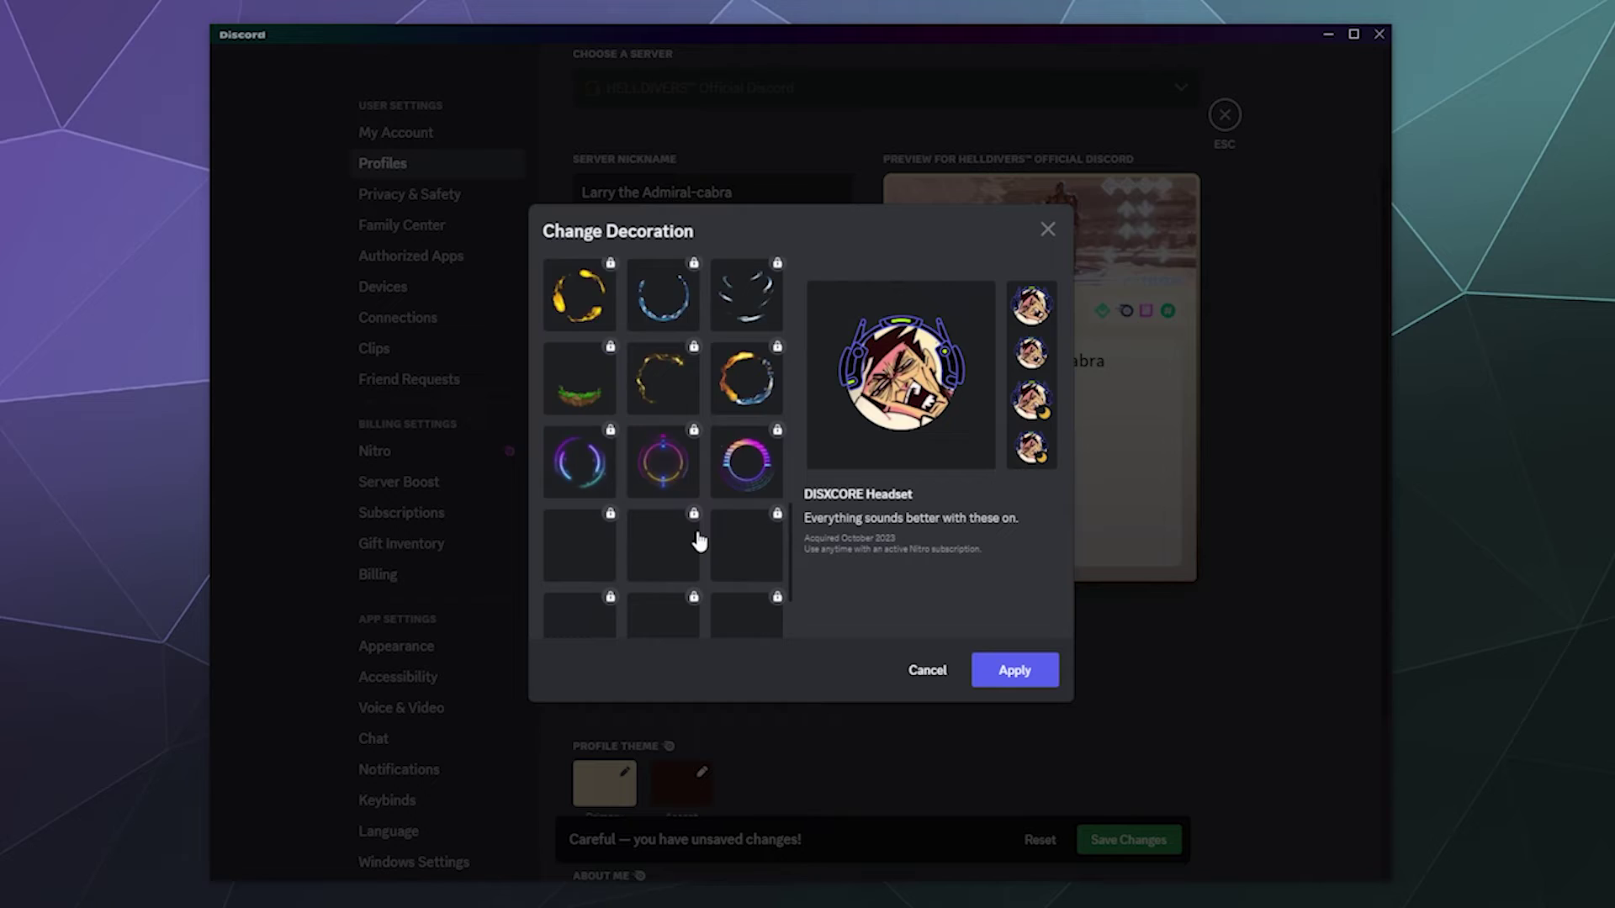
{"action": "scroll", "coordinate": [697, 607], "scroll_direction": "up", "scroll_amount": 8}
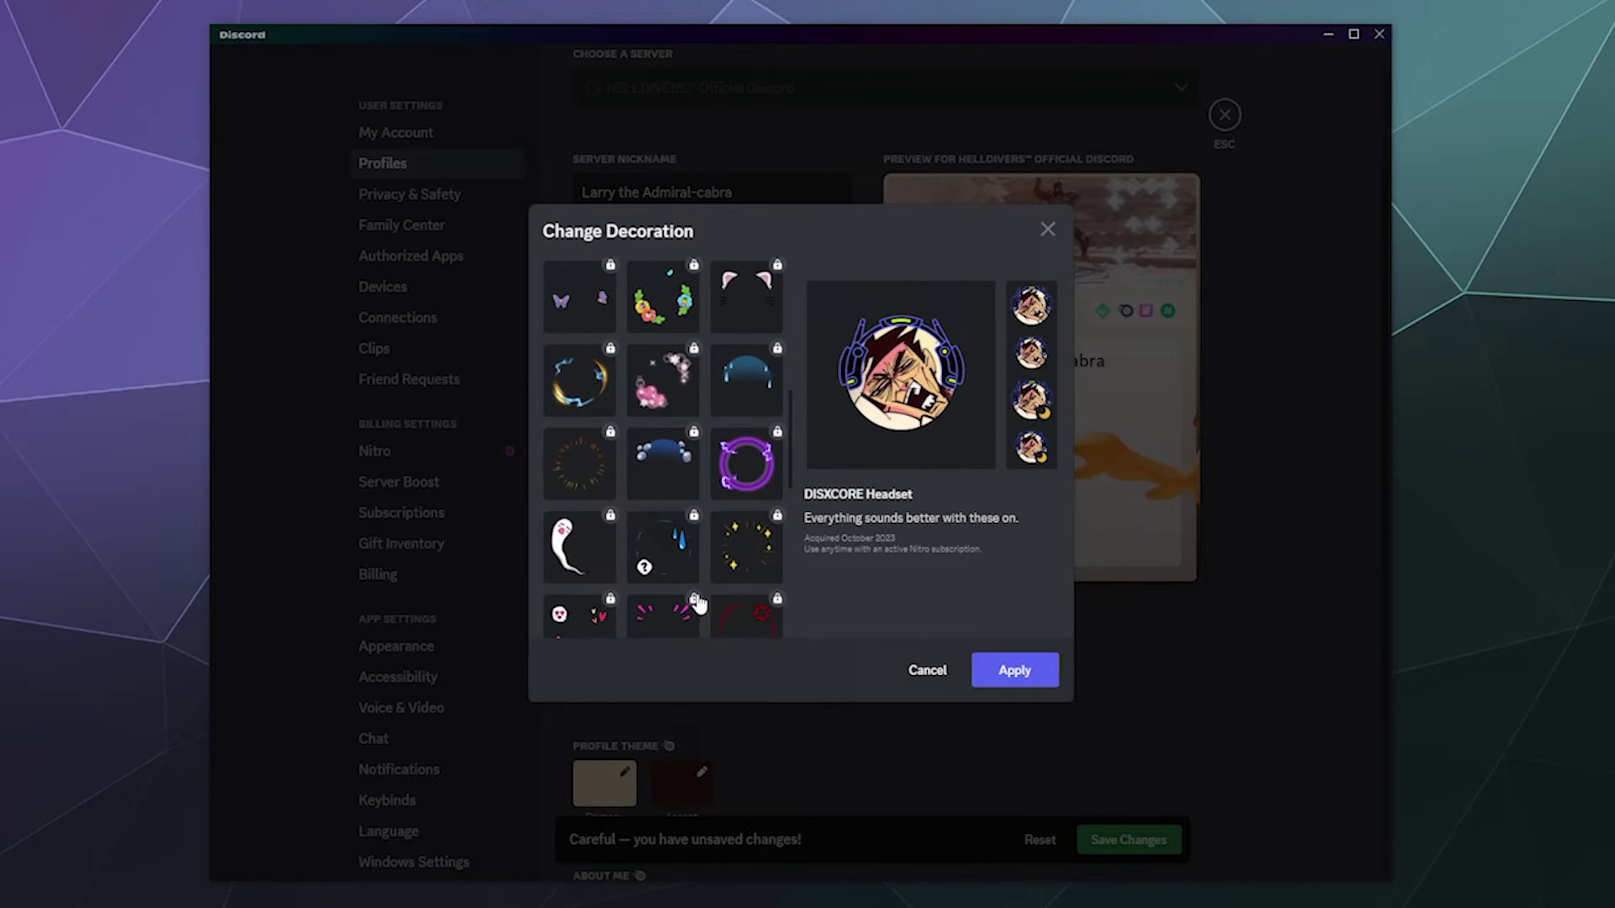
{"action": "scroll", "coordinate": [698, 604], "scroll_direction": "up", "scroll_amount": 6}
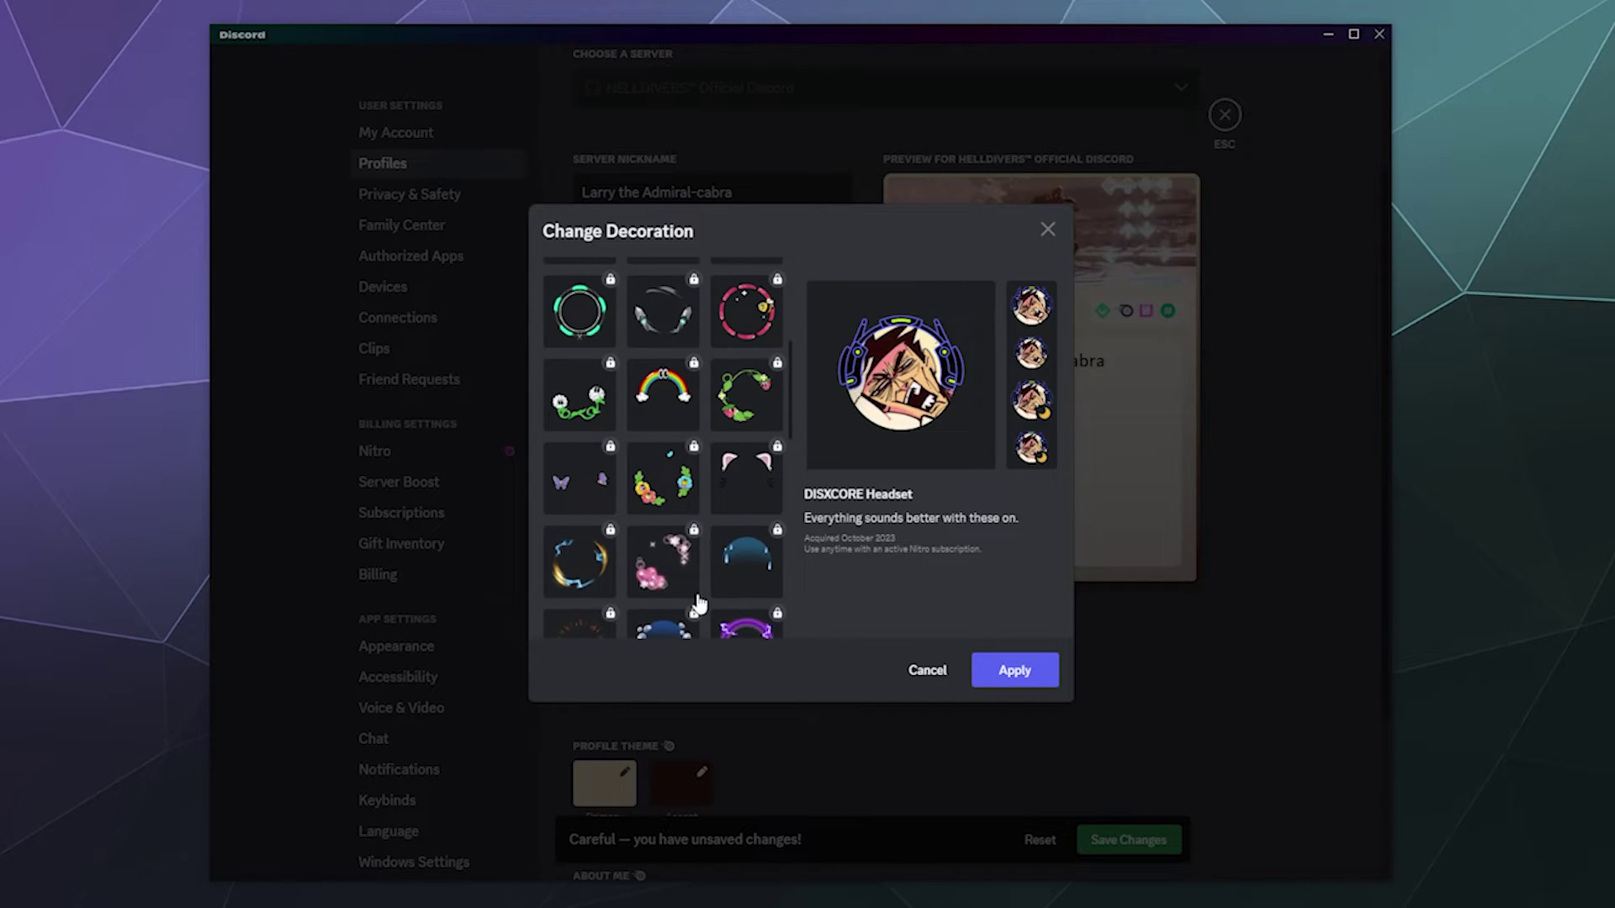
{"action": "scroll", "coordinate": [689, 422], "scroll_direction": "up", "scroll_amount": 1}
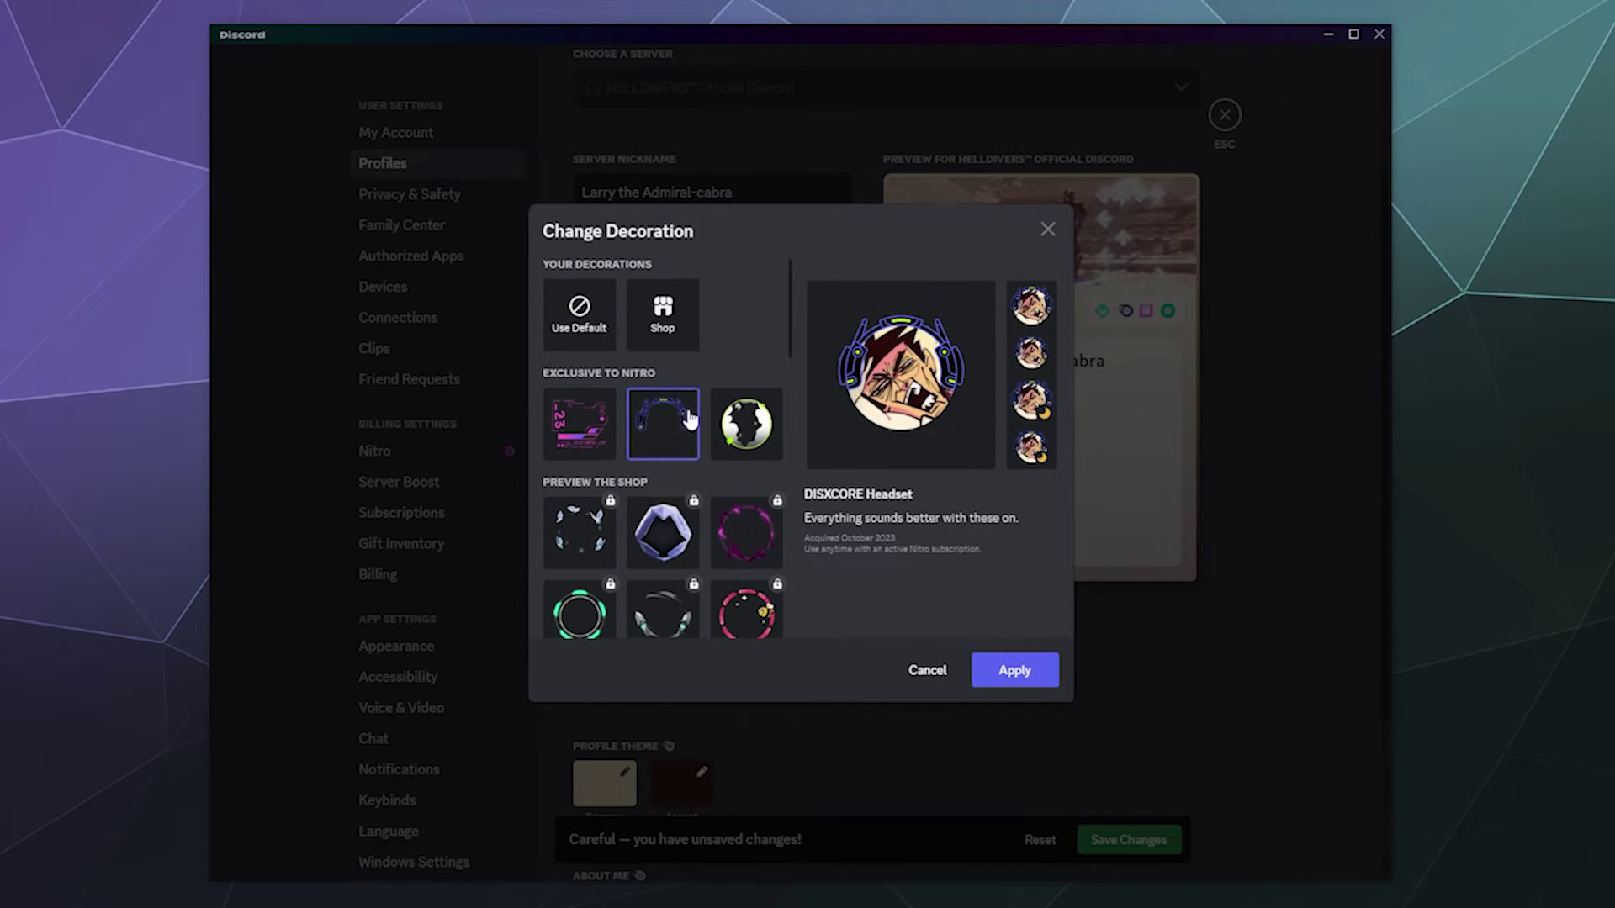
{"action": "scroll", "coordinate": [718, 324], "scroll_direction": "down", "scroll_amount": 3}
{"action": "scroll", "coordinate": [664, 354], "scroll_direction": "up", "scroll_amount": 3}
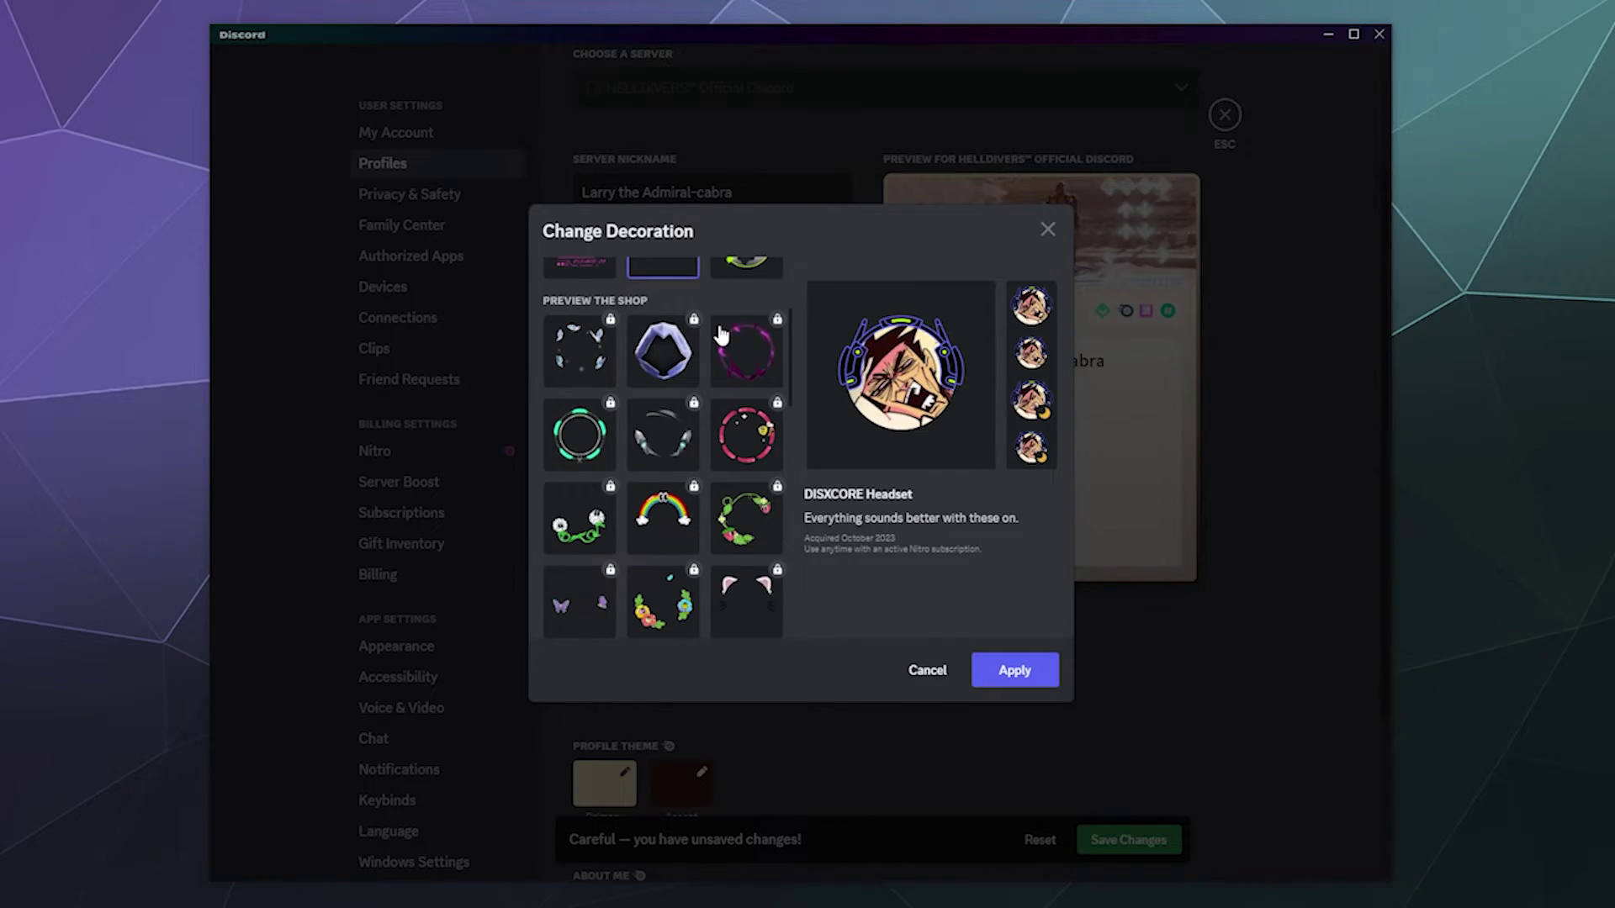
{"action": "scroll", "coordinate": [569, 521], "scroll_direction": "down", "scroll_amount": 6}
{"action": "scroll", "coordinate": [568, 522], "scroll_direction": "down", "scroll_amount": 4}
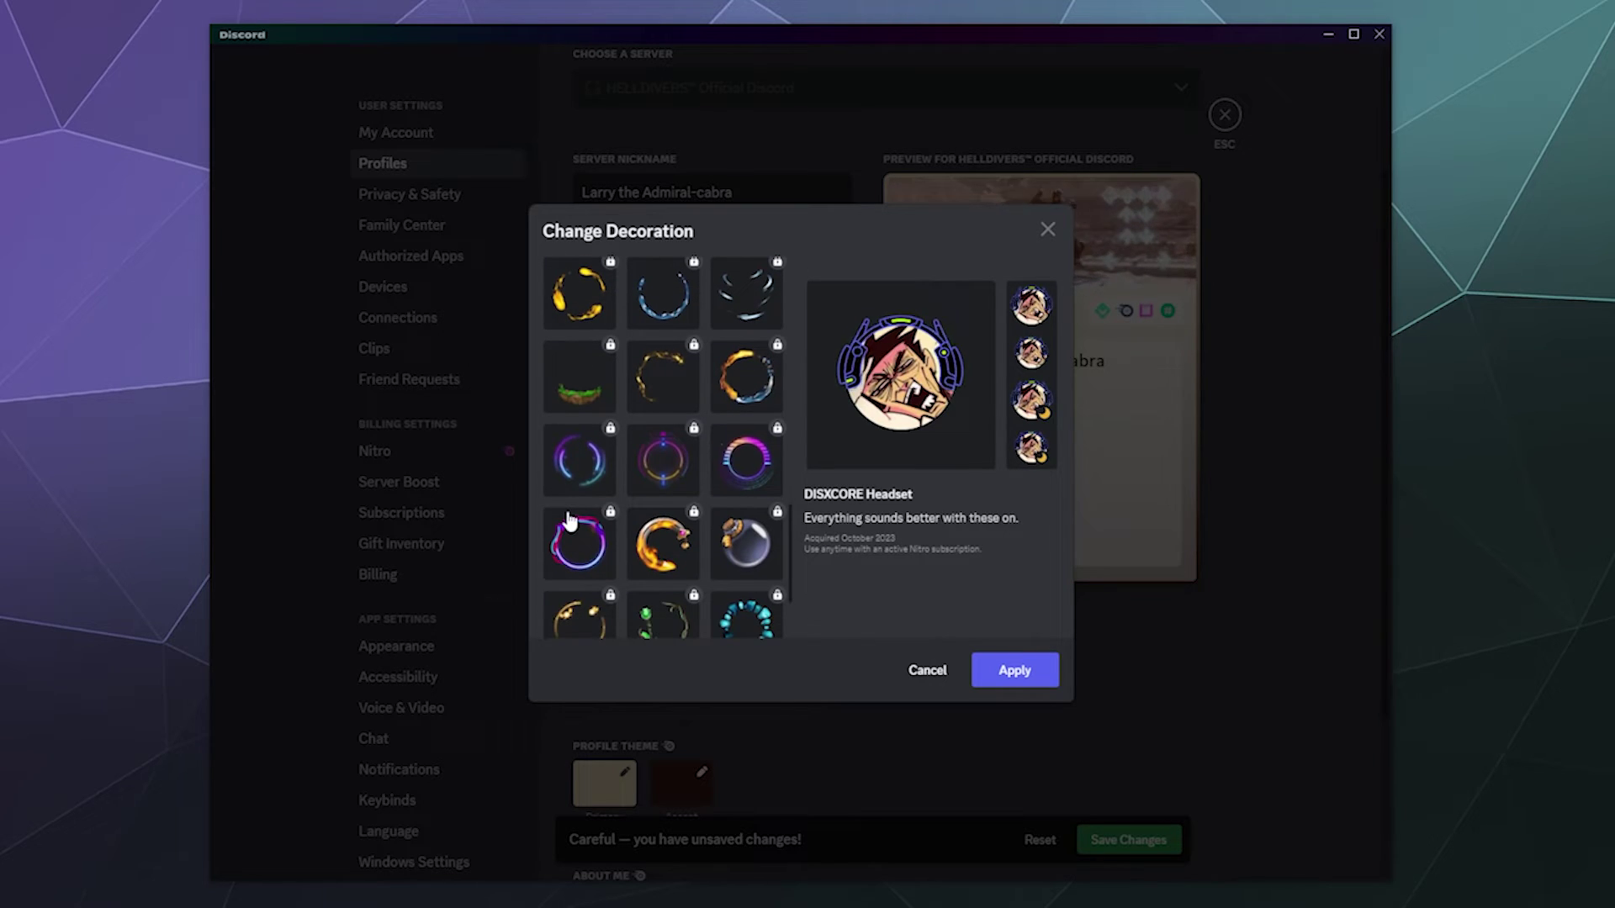
{"action": "scroll", "coordinate": [569, 522], "scroll_direction": "down", "scroll_amount": 3}
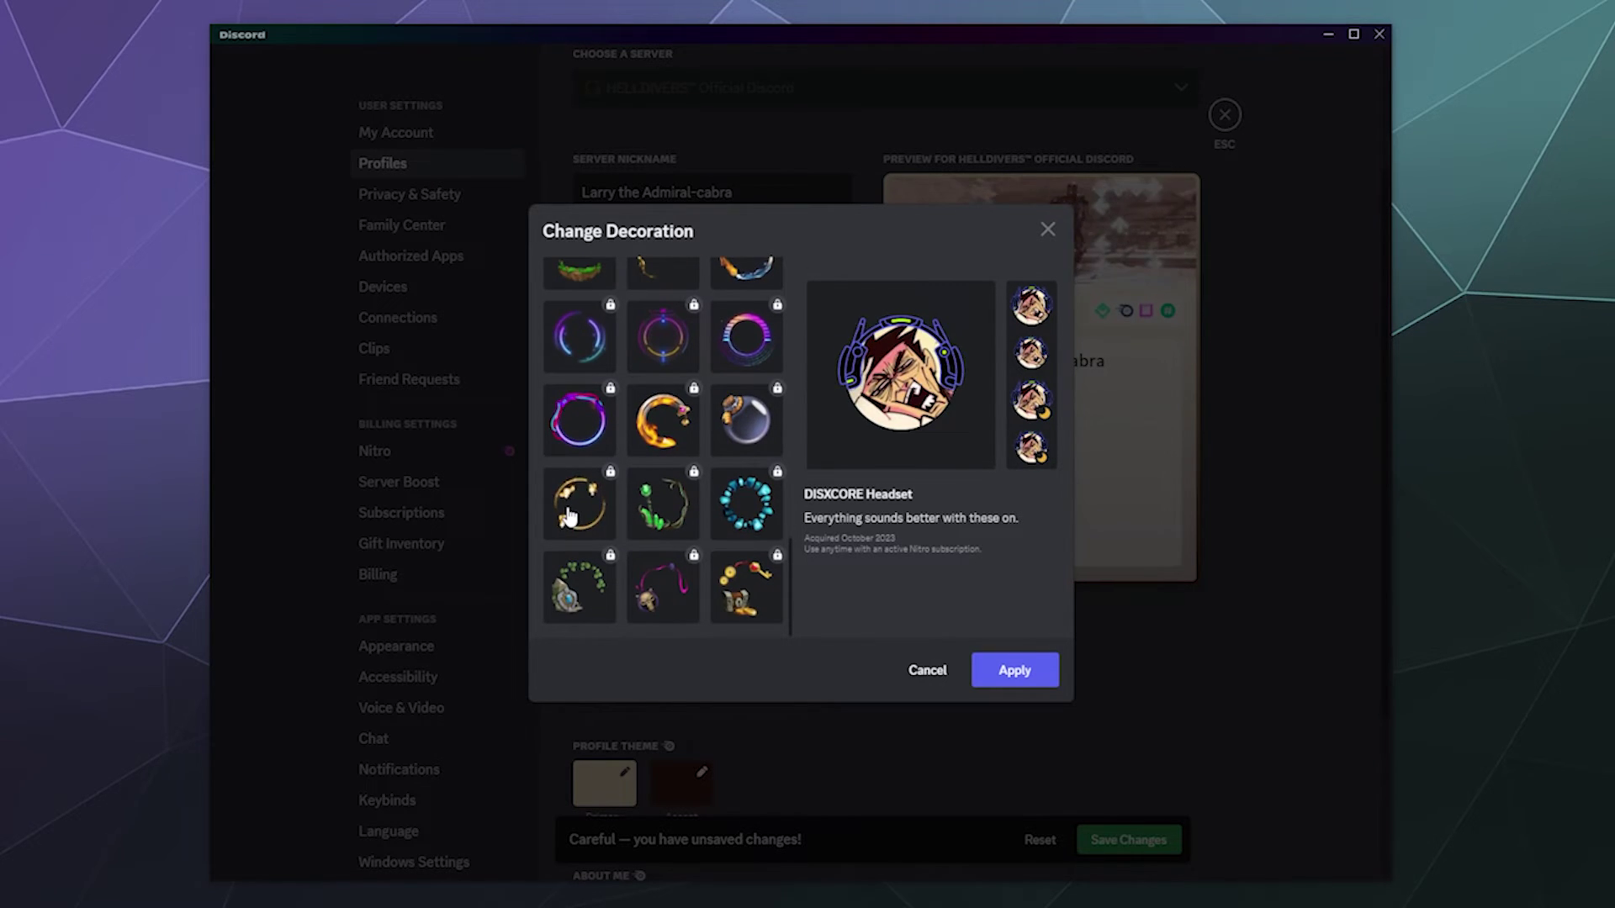
{"action": "scroll", "coordinate": [570, 513], "scroll_direction": "up", "scroll_amount": 13}
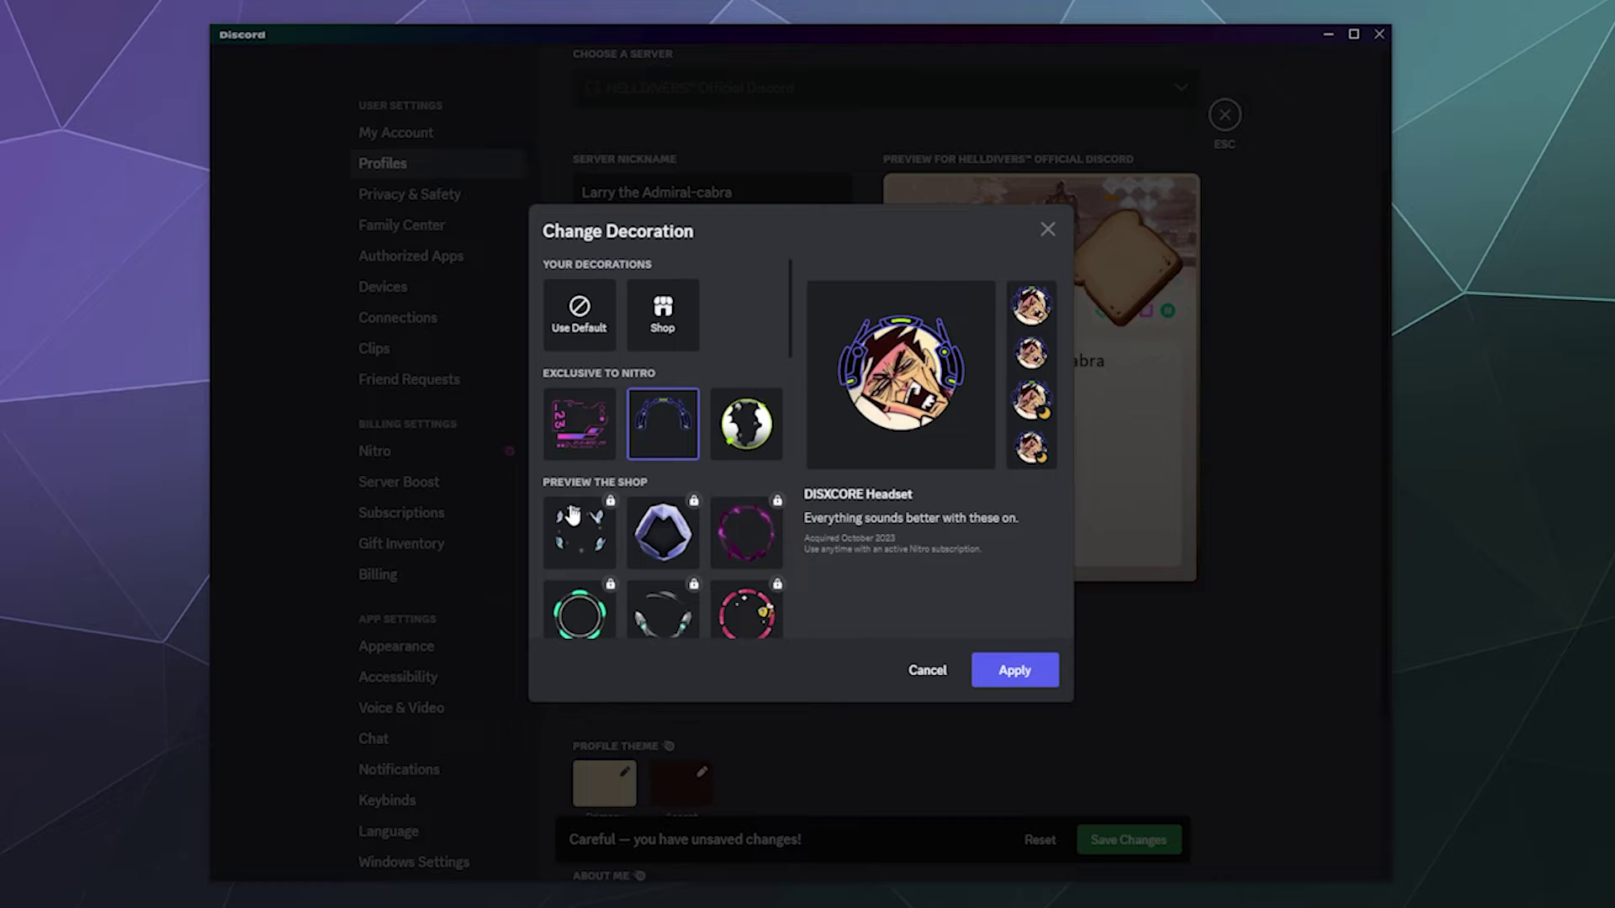
- Preview several locked shop decorations on the avatar, including Blade Storm and Shocked
{"action": "left_click", "coordinate": [665, 549]}
{"action": "left_click", "coordinate": [737, 539]}
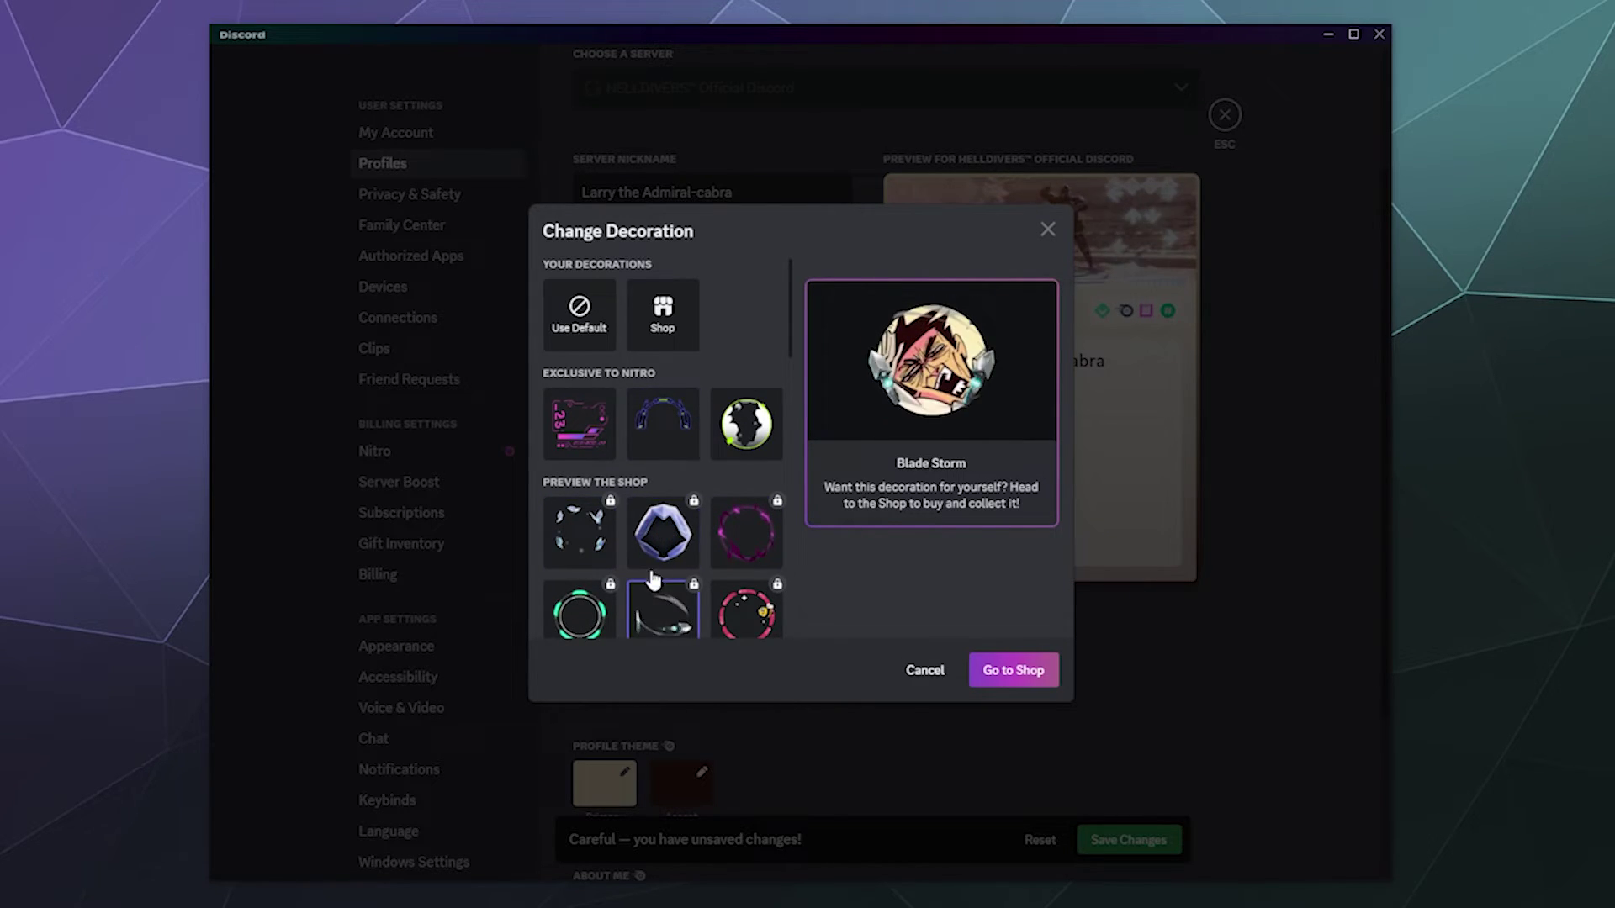
{"action": "scroll", "coordinate": [653, 578], "scroll_direction": "down", "scroll_amount": 3}
{"action": "scroll", "coordinate": [682, 555], "scroll_direction": "down", "scroll_amount": 5}
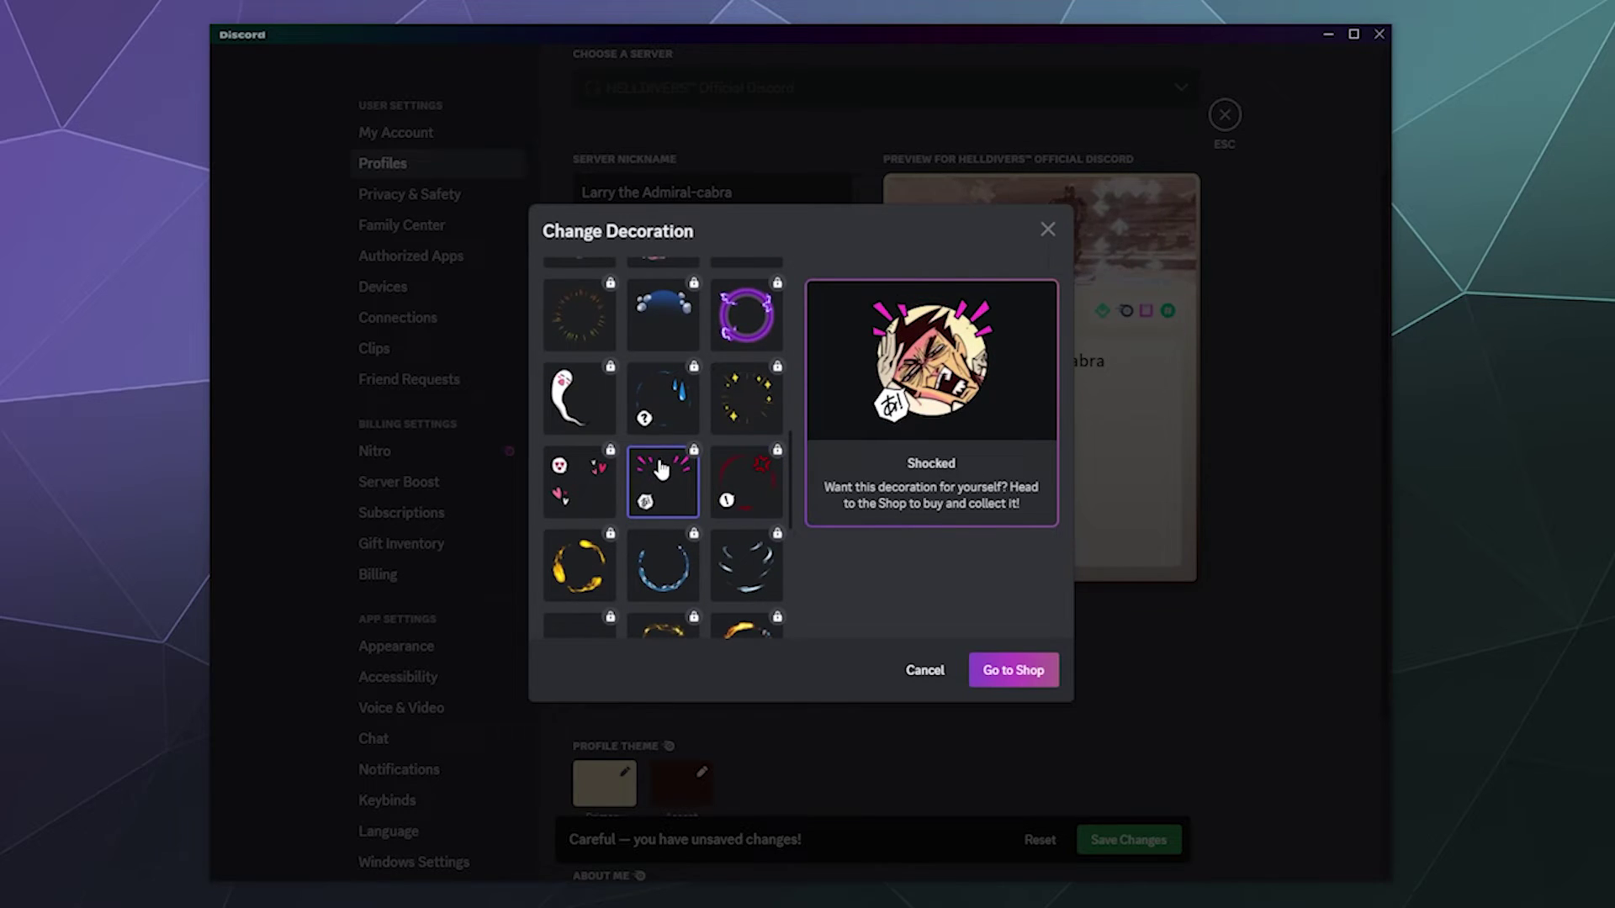
{"action": "scroll", "coordinate": [661, 469], "scroll_direction": "up", "scroll_amount": 10}
- Apply the DISXCORE Headset as the server avatar decoration
{"action": "left_click", "coordinate": [579, 424]}
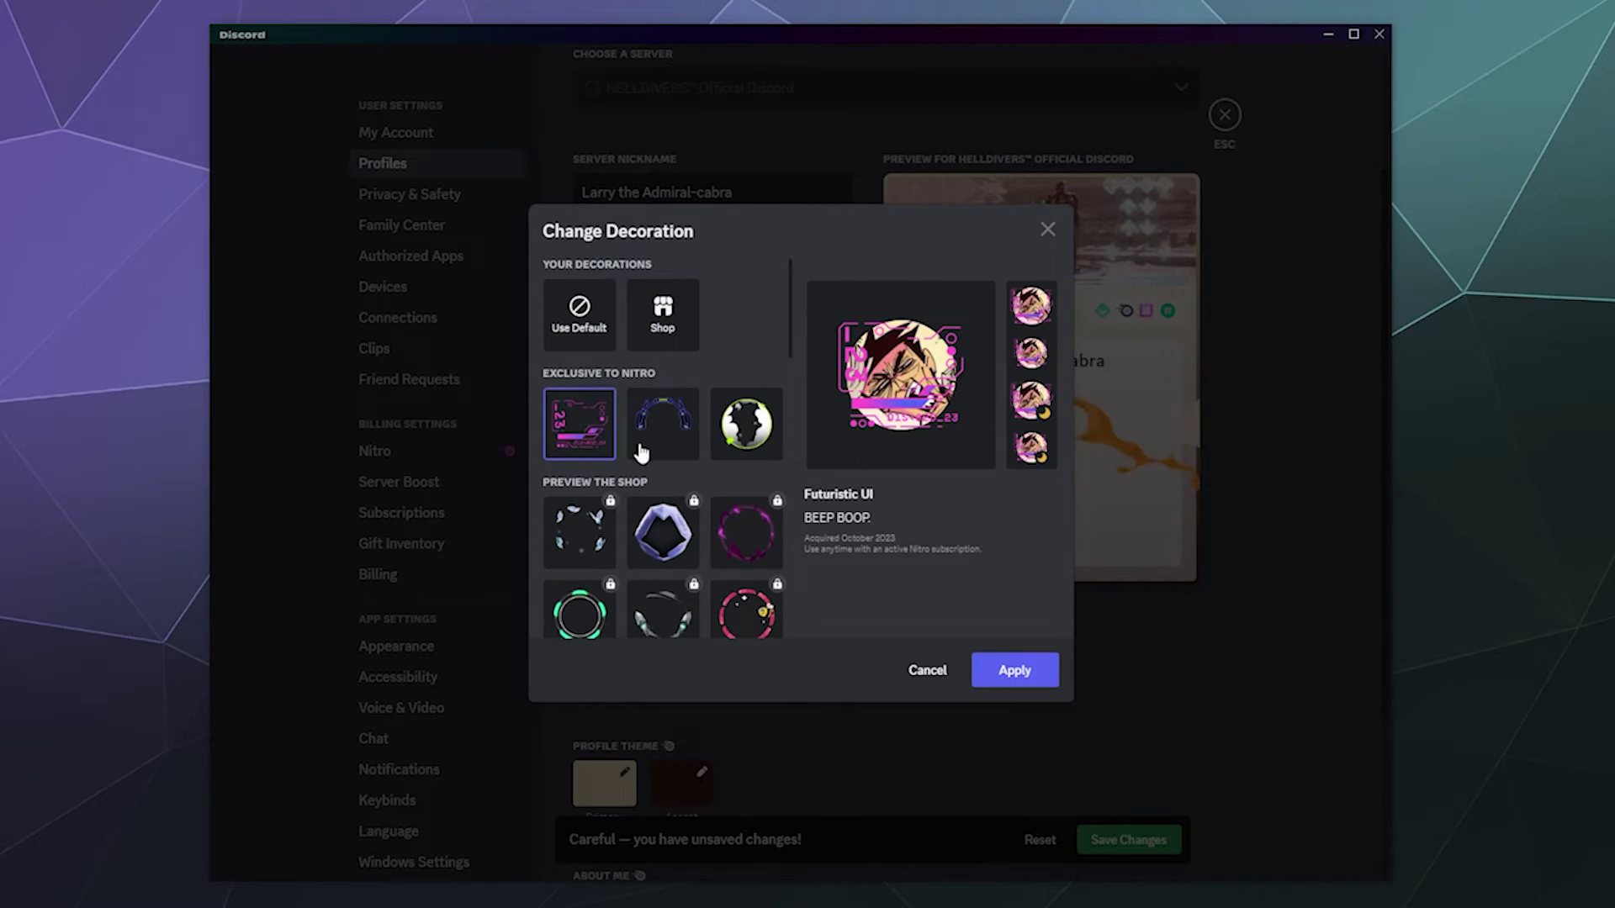
{"action": "left_click", "coordinate": [662, 423]}
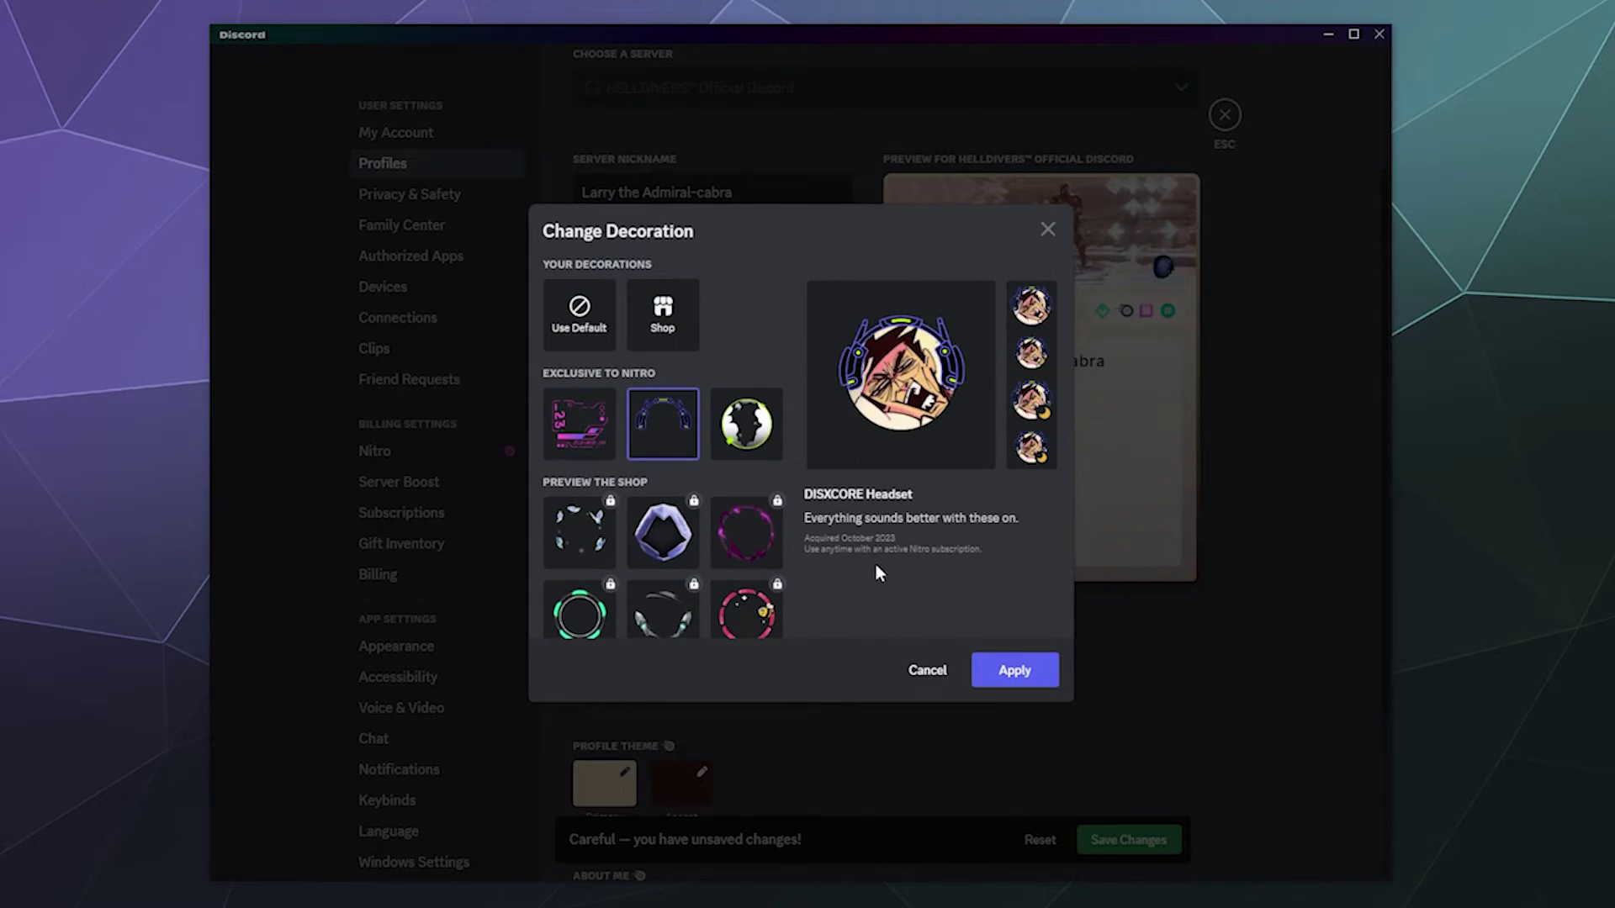
{"action": "left_click", "coordinate": [1018, 668]}
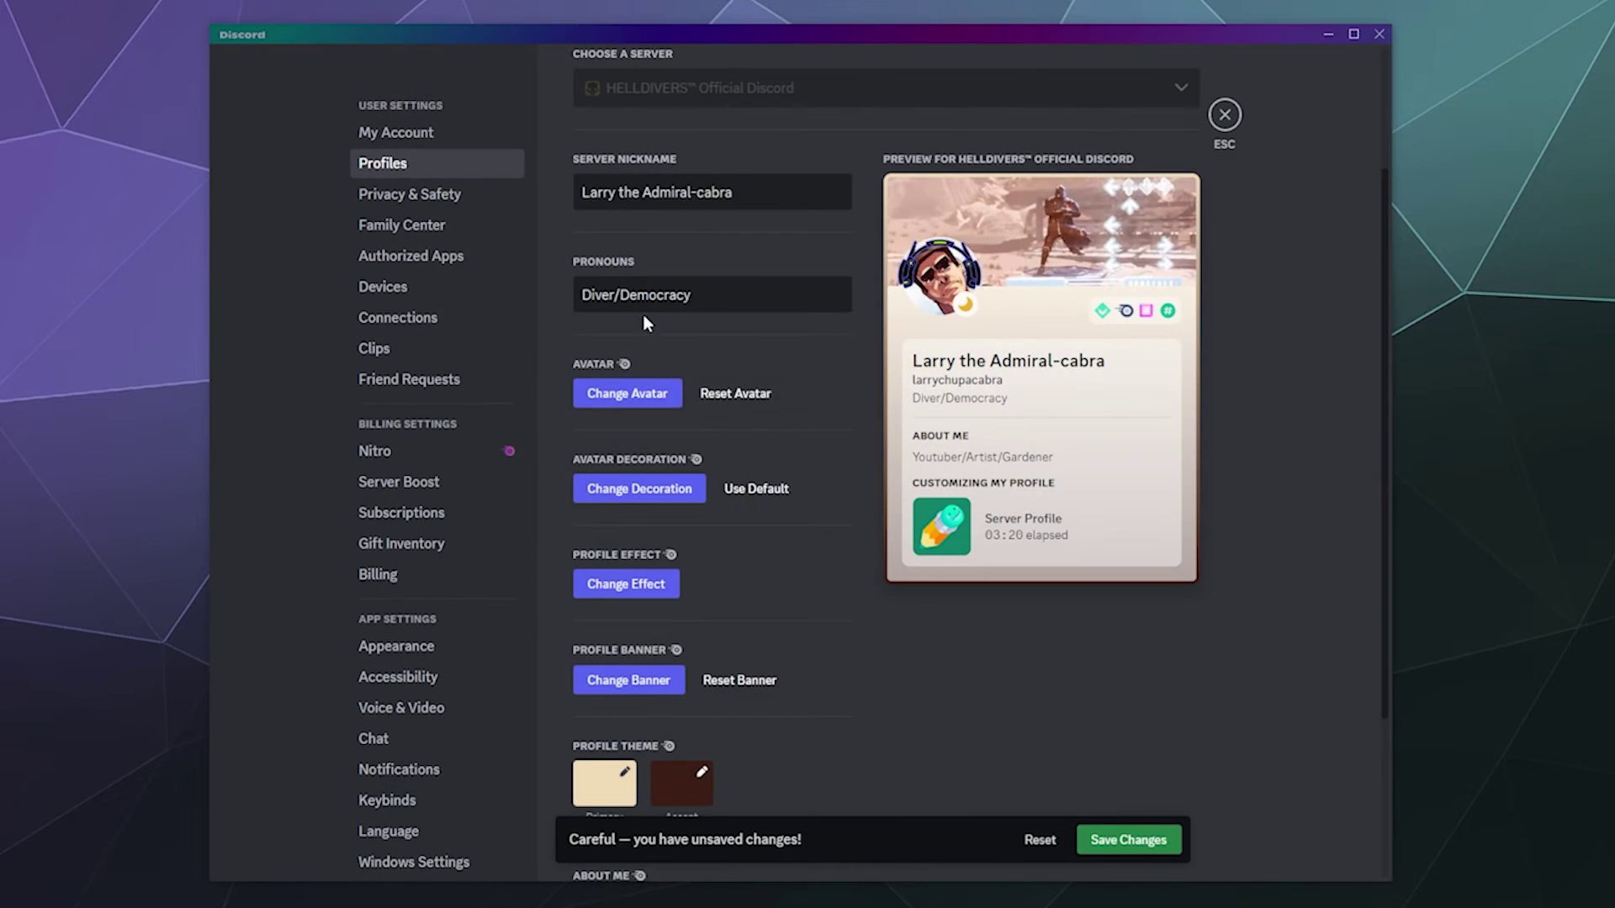
- Compare the Breakfast Plate, Cyberspace and Boost Relic profile effects and apply Boost Relic to the server profile
{"action": "left_click", "coordinate": [623, 584]}
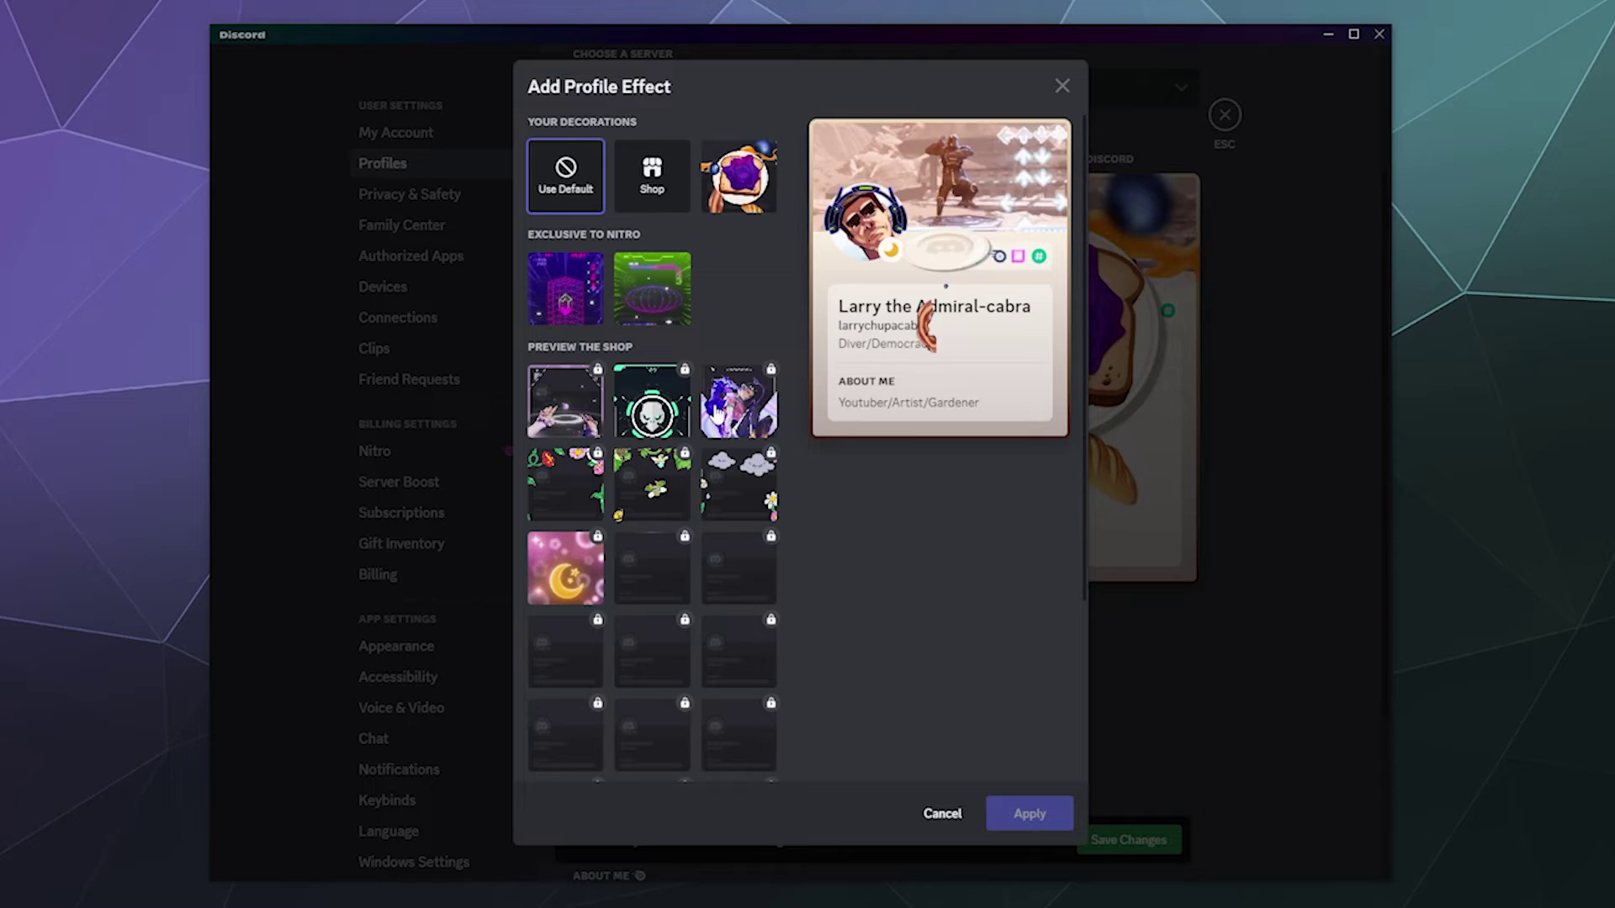
{"action": "left_click", "coordinate": [730, 187]}
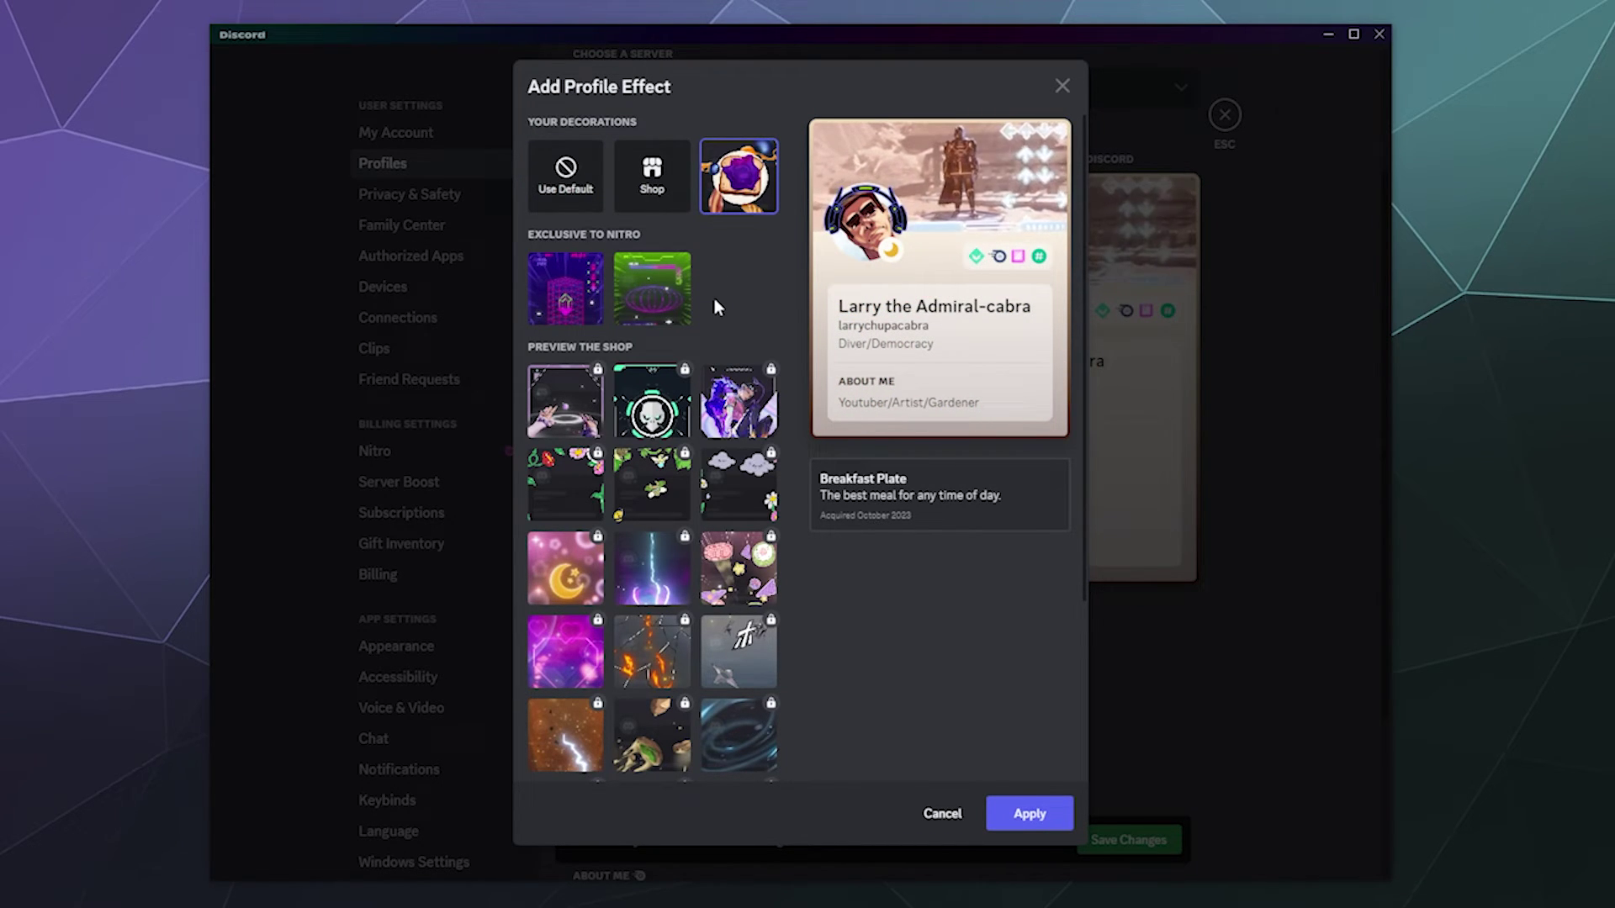
{"action": "left_click", "coordinate": [644, 313]}
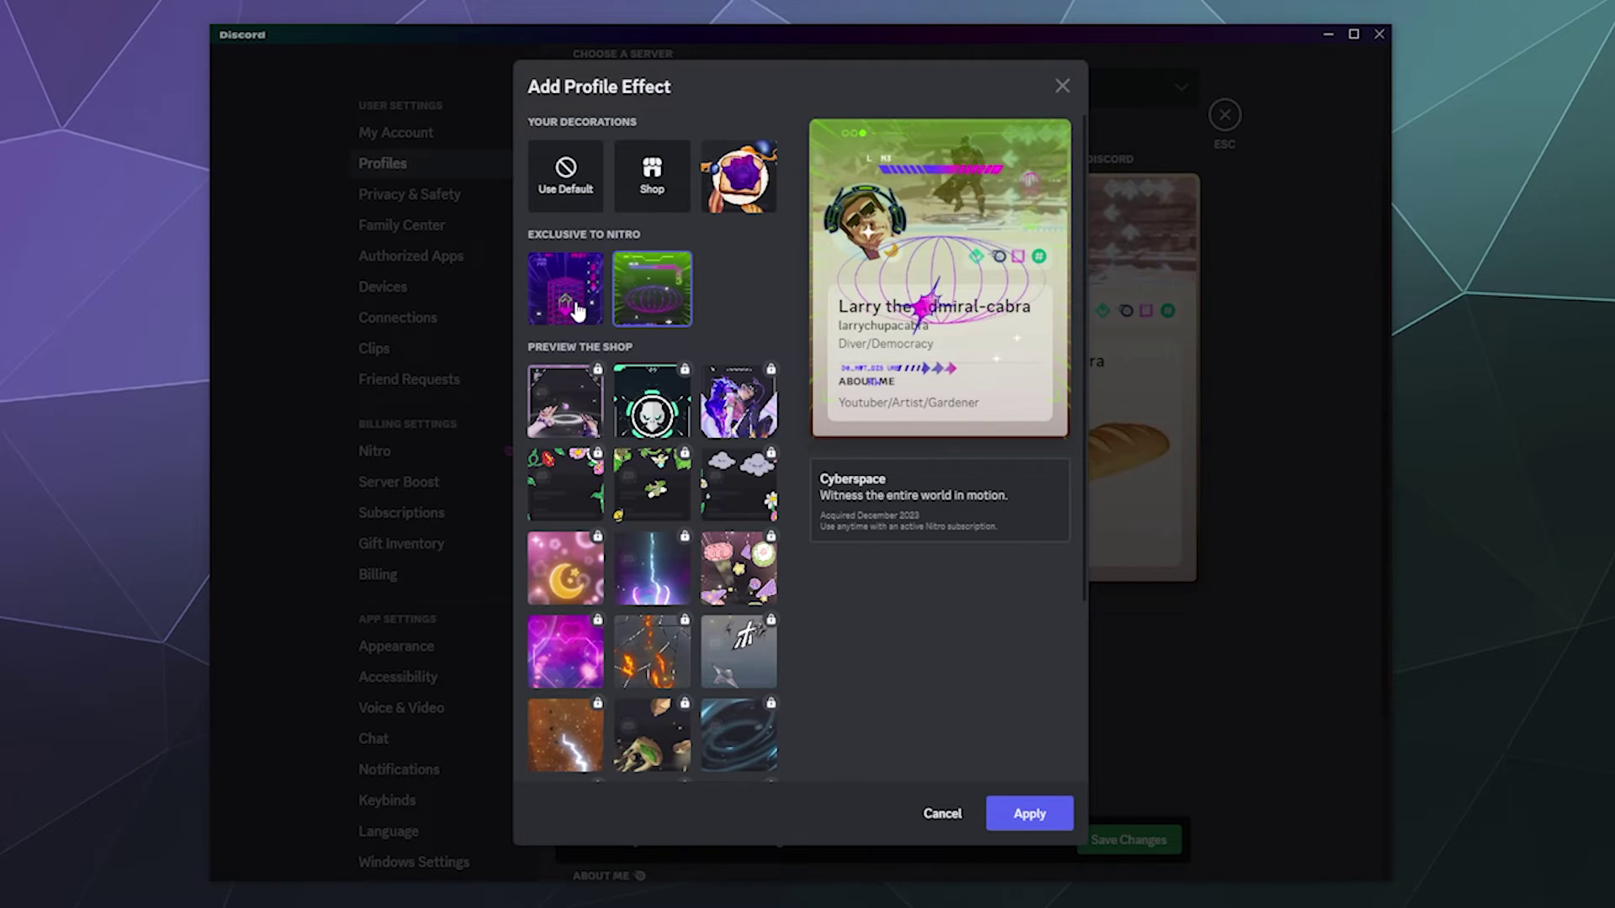
{"action": "left_click", "coordinate": [576, 311]}
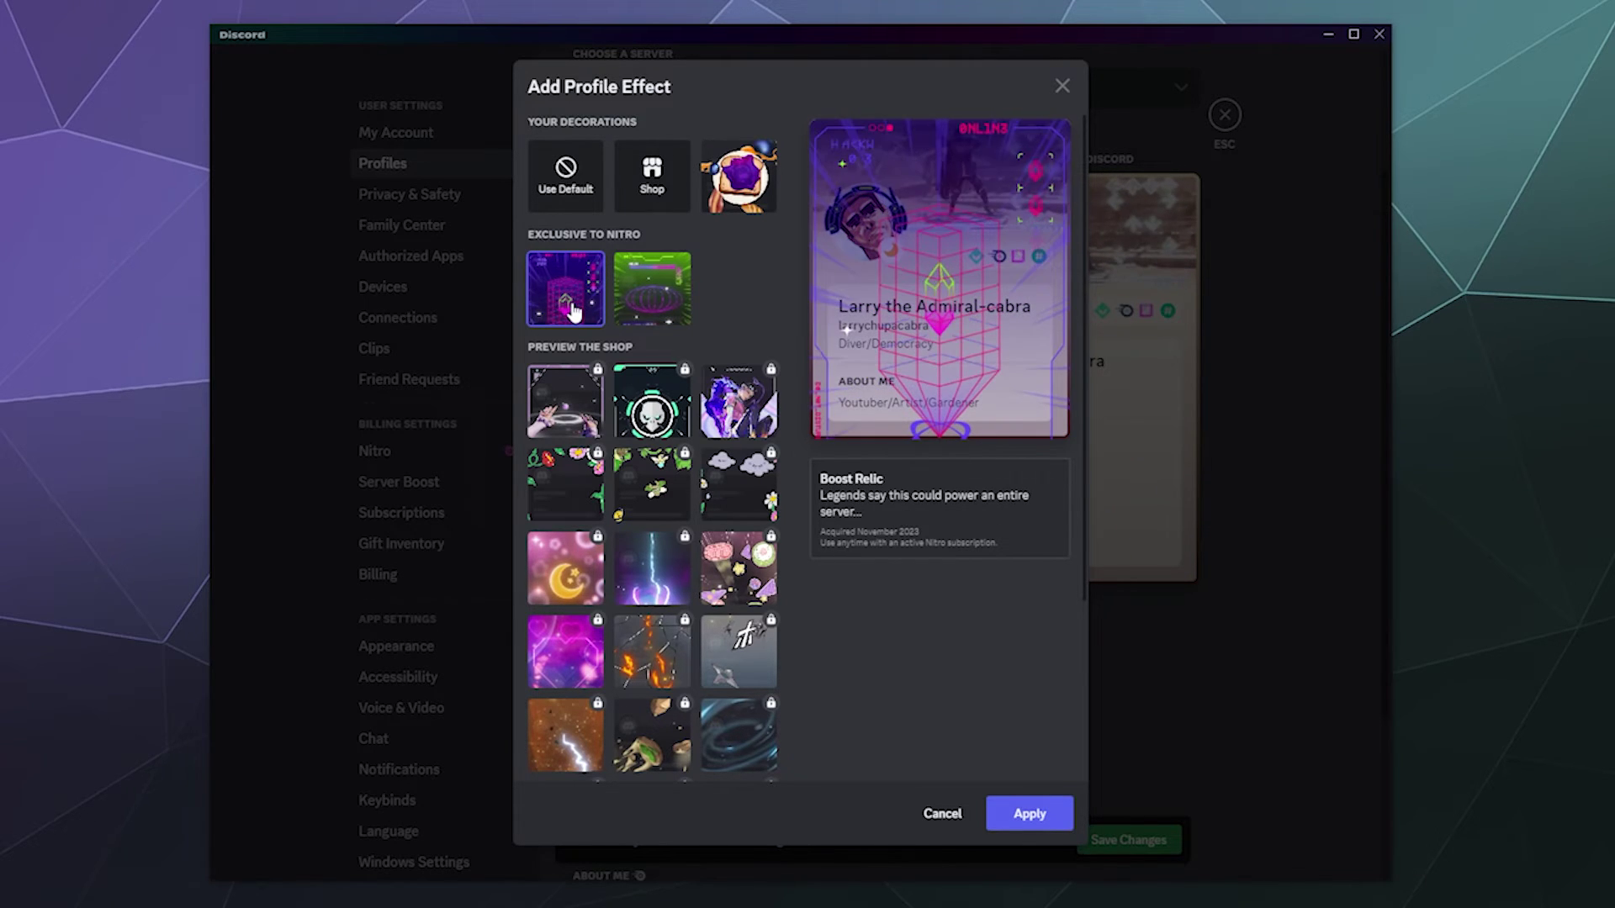
{"action": "left_click", "coordinate": [659, 294]}
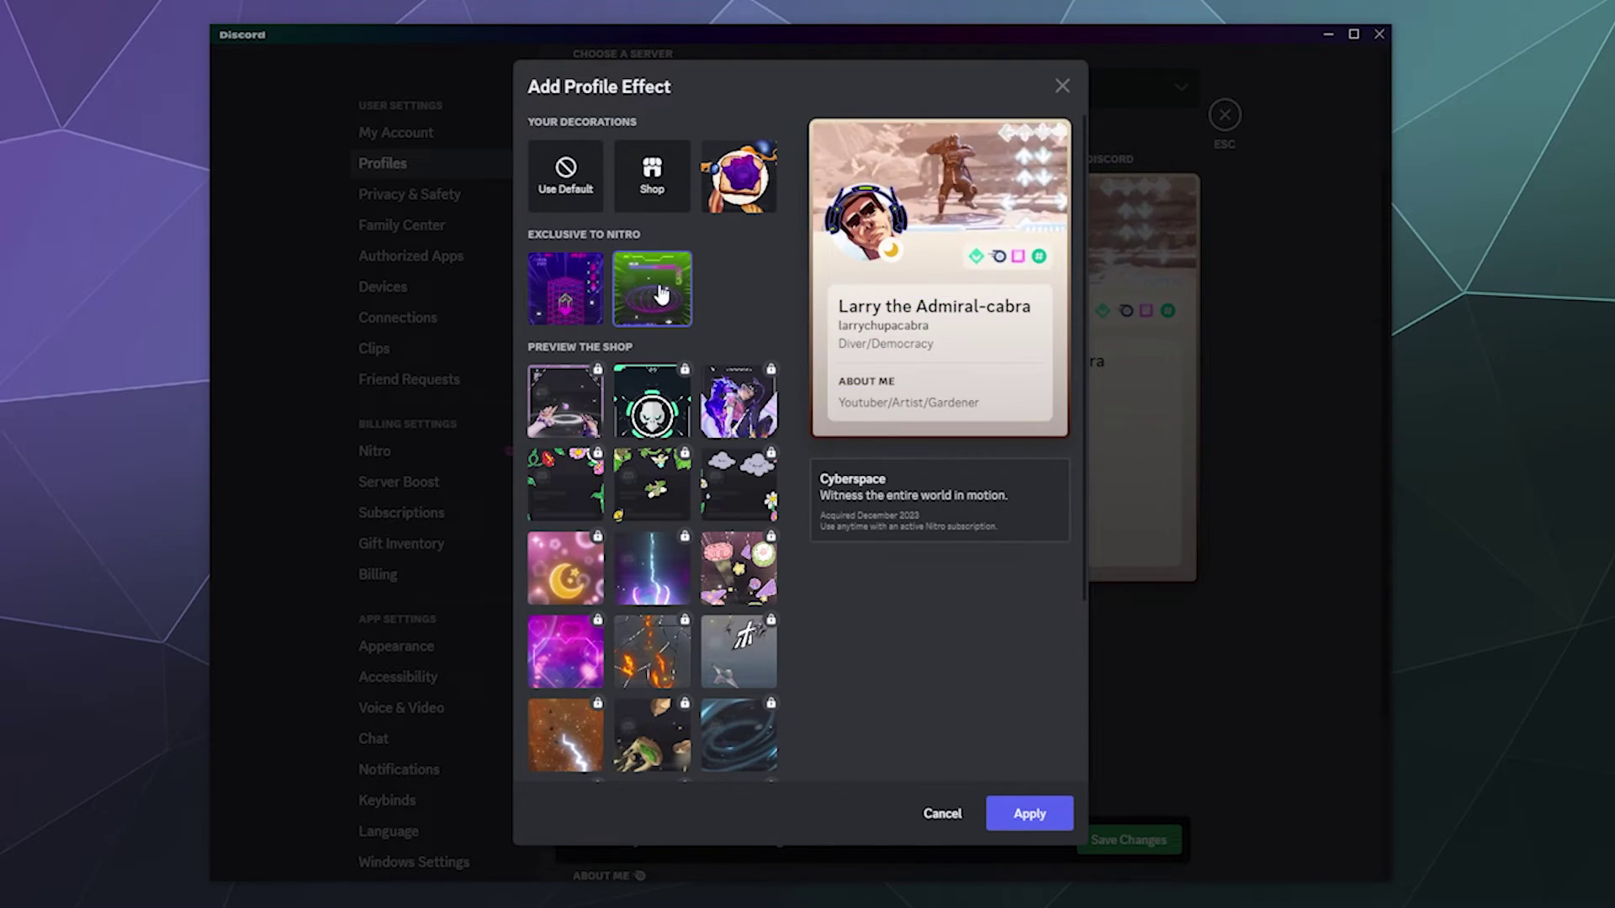
{"action": "left_click", "coordinate": [594, 305]}
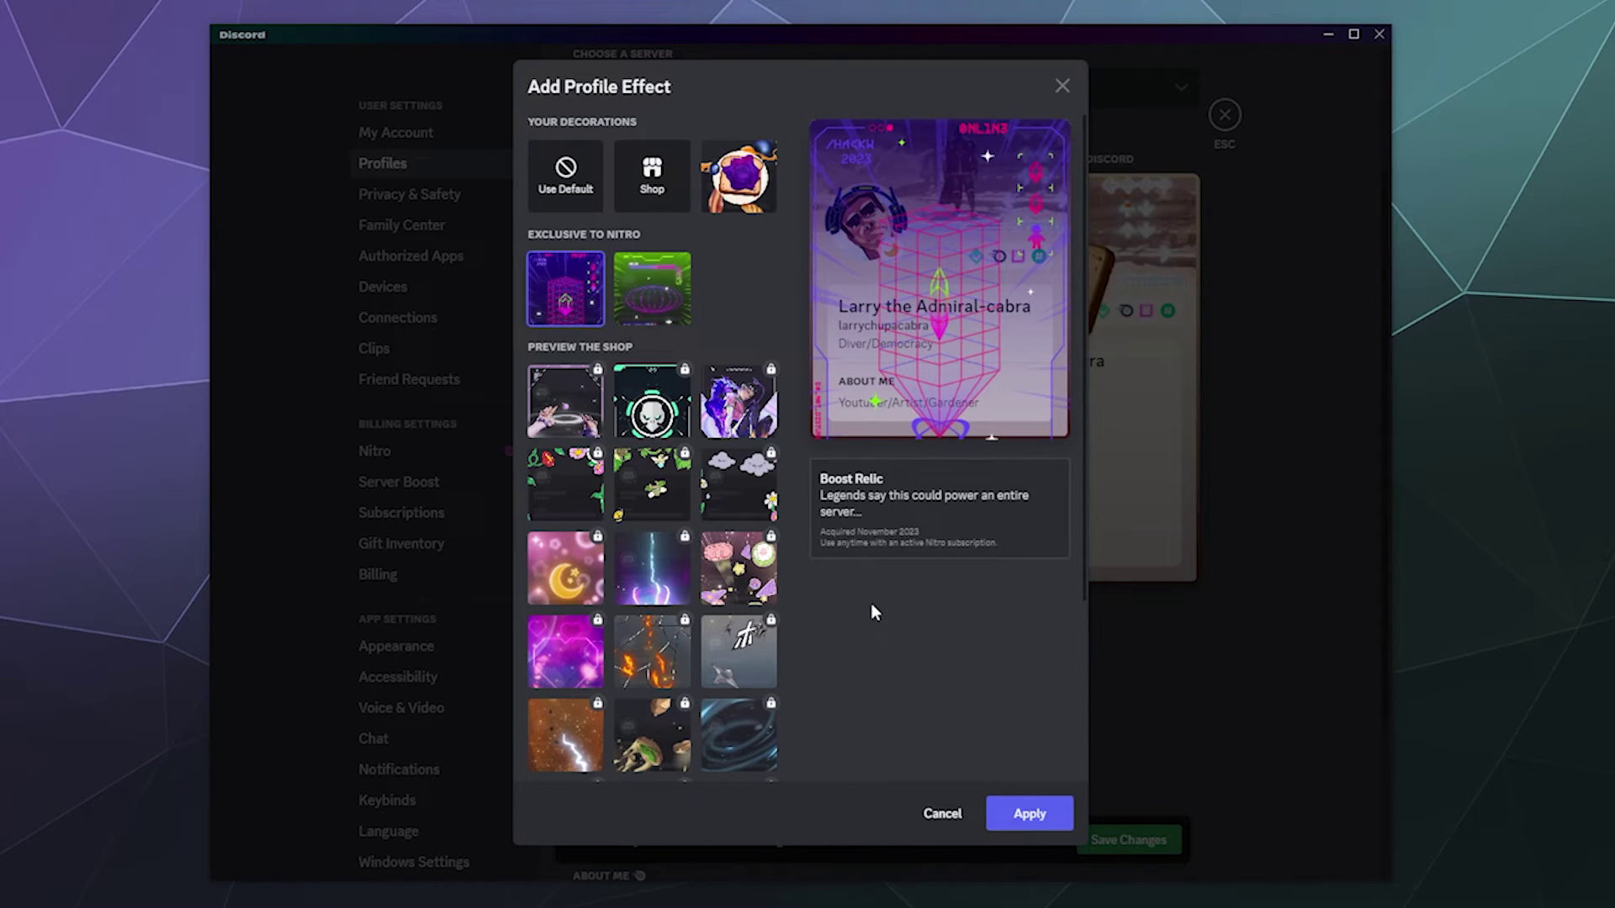
{"action": "left_click", "coordinate": [997, 810]}
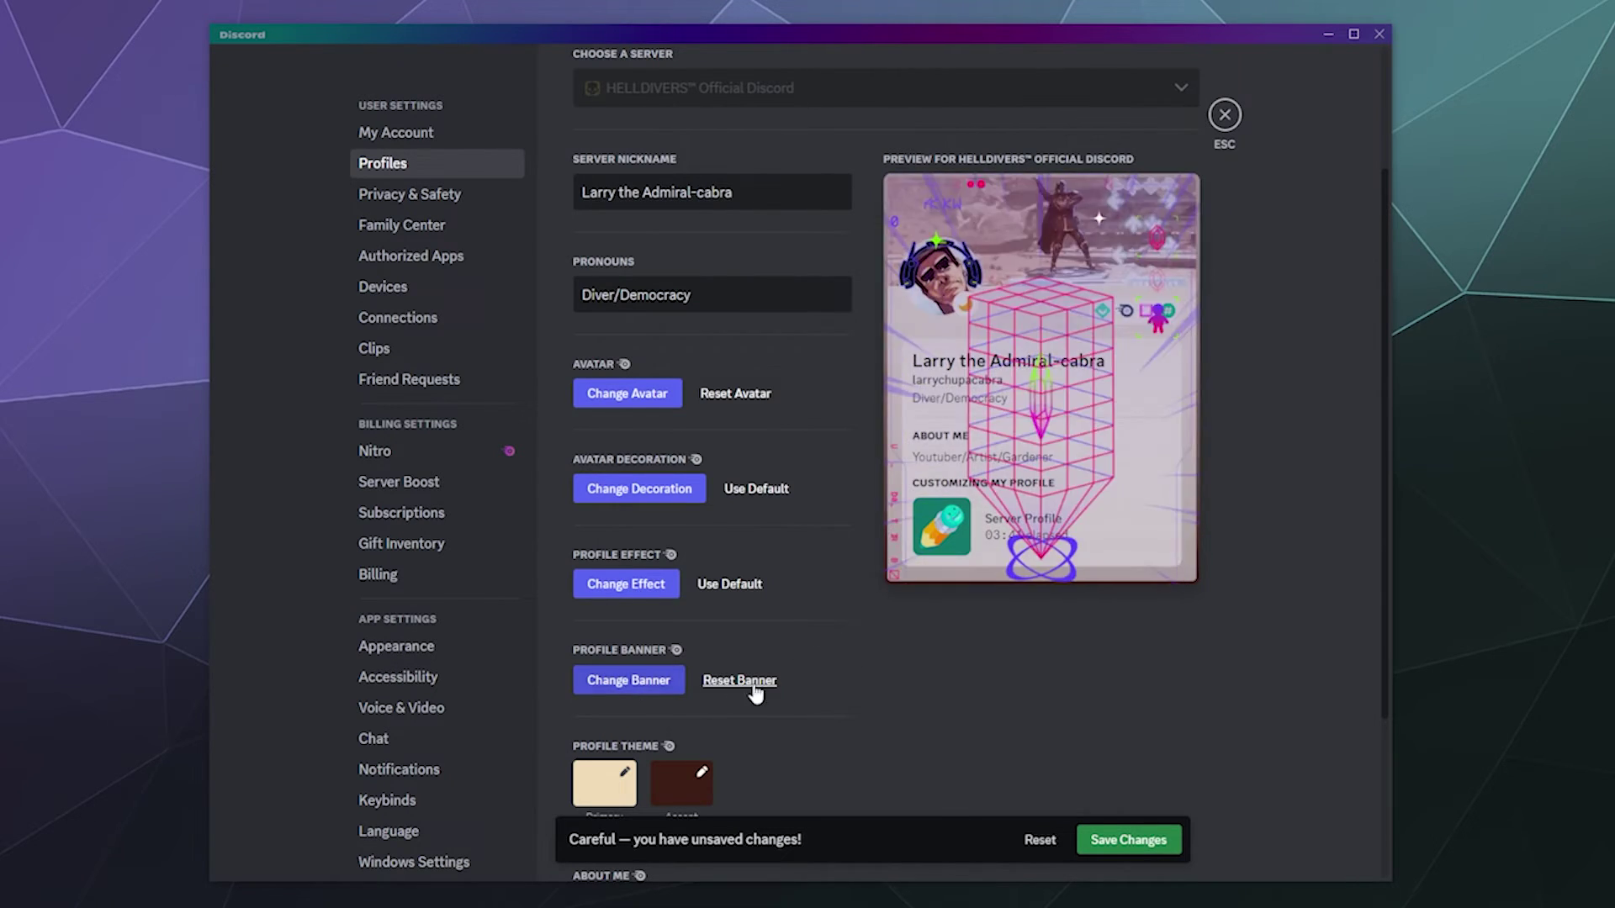
{"action": "scroll", "coordinate": [755, 692], "scroll_direction": "down", "scroll_amount": 3}
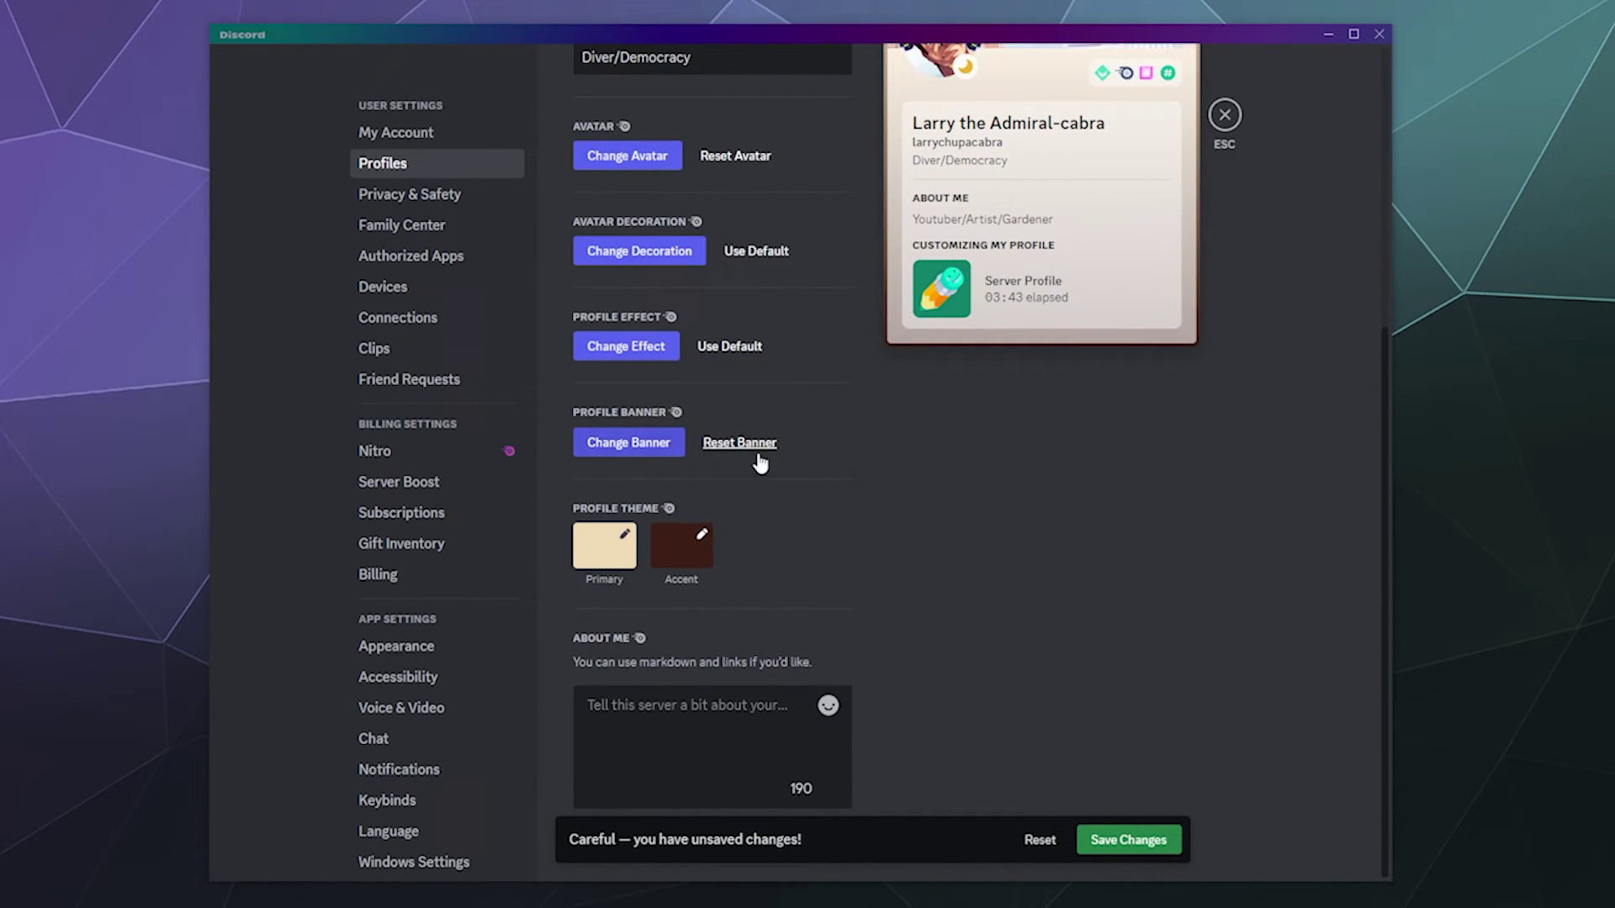
- Fill in the server profile's About Me with "Responds to SOS. Doesnt drop the samples."
{"action": "scroll", "coordinate": [760, 463], "scroll_direction": "up", "scroll_amount": 5}
{"action": "scroll", "coordinate": [698, 303], "scroll_direction": "down", "scroll_amount": 4}
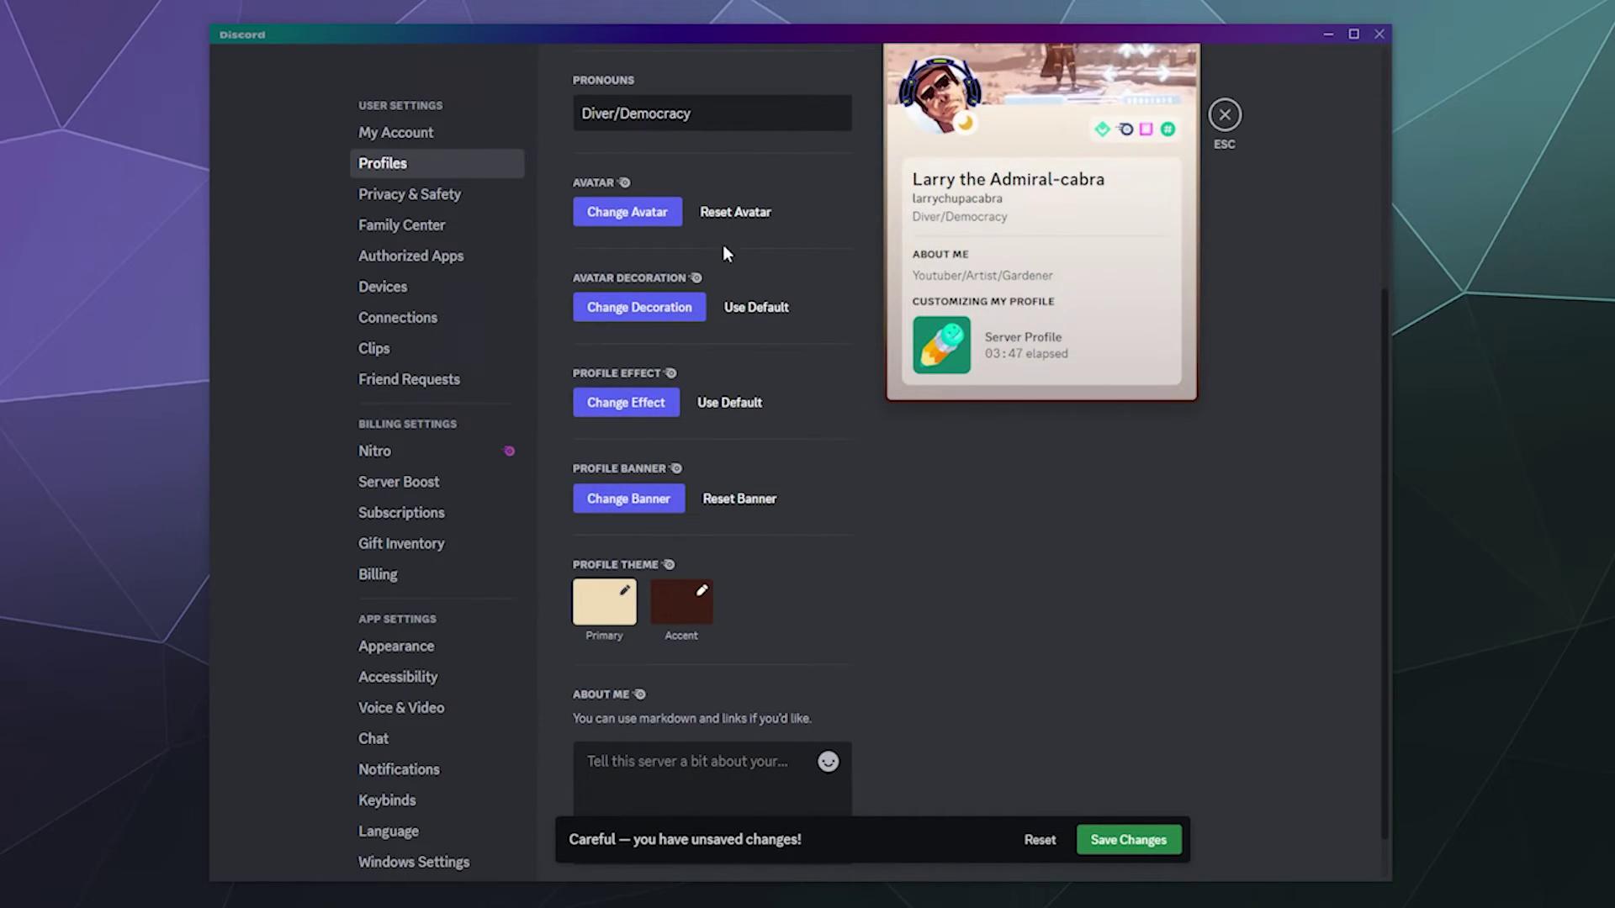
{"action": "scroll", "coordinate": [841, 504], "scroll_direction": "up", "scroll_amount": 5}
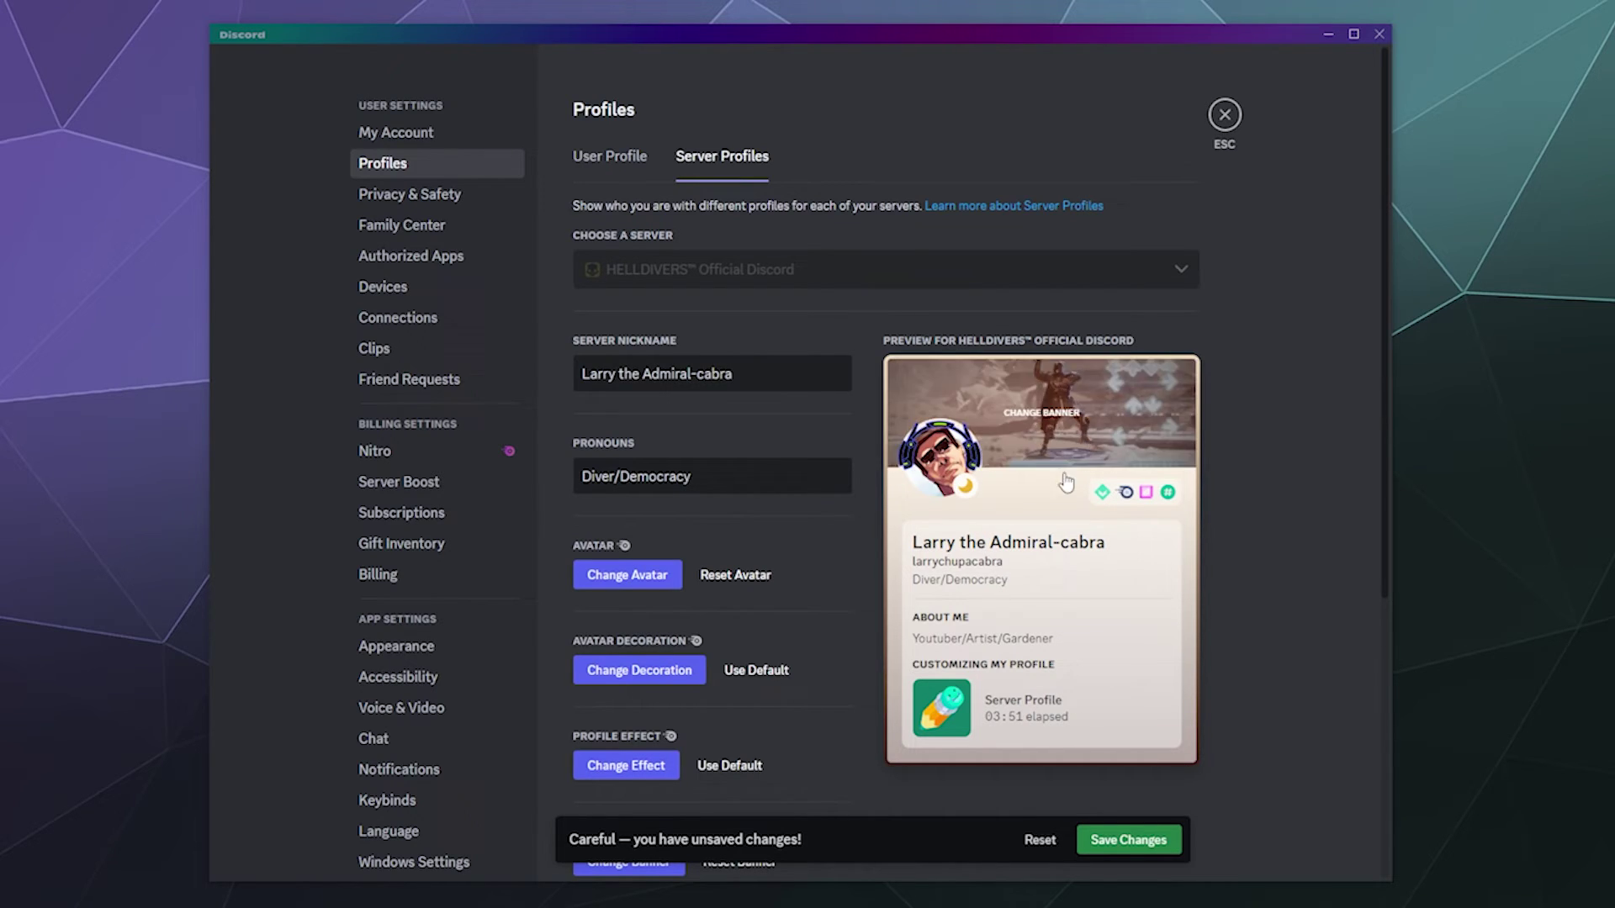
{"action": "scroll", "coordinate": [774, 620], "scroll_direction": "down", "scroll_amount": 5}
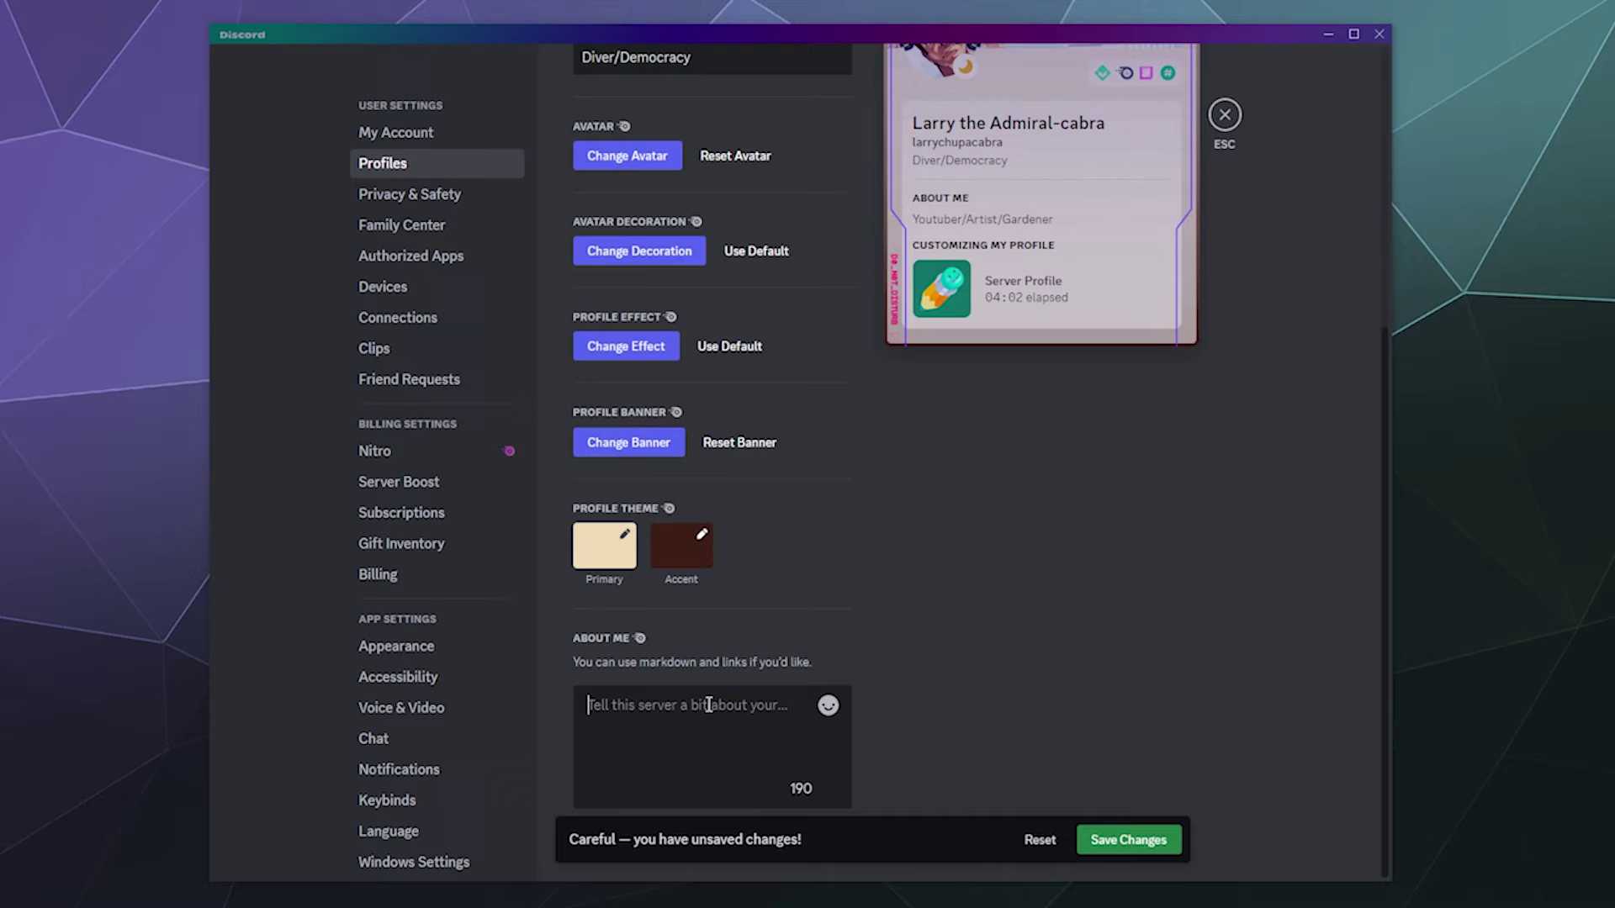
{"action": "type", "text": "Responds to SOS. Doesnt drop the samples./"}
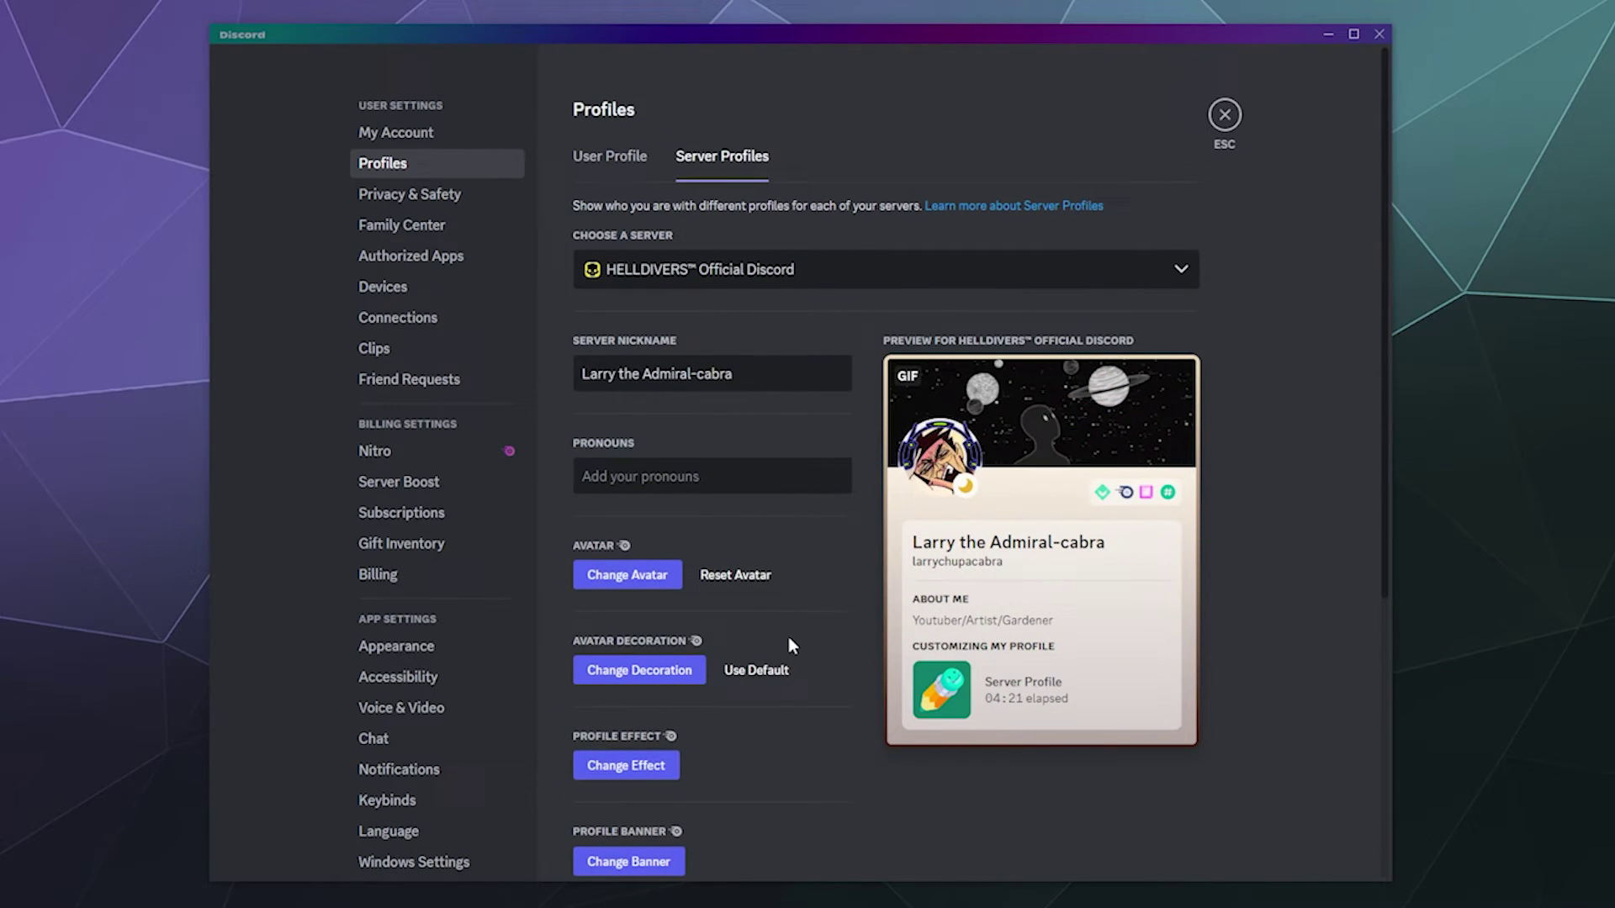
- Apply the Nitro-exclusive Boost Relic profile effect to the HELLDIVERS Official Discord server profile and save the changes
{"action": "scroll", "coordinate": [829, 644], "scroll_direction": "down", "scroll_amount": 4}
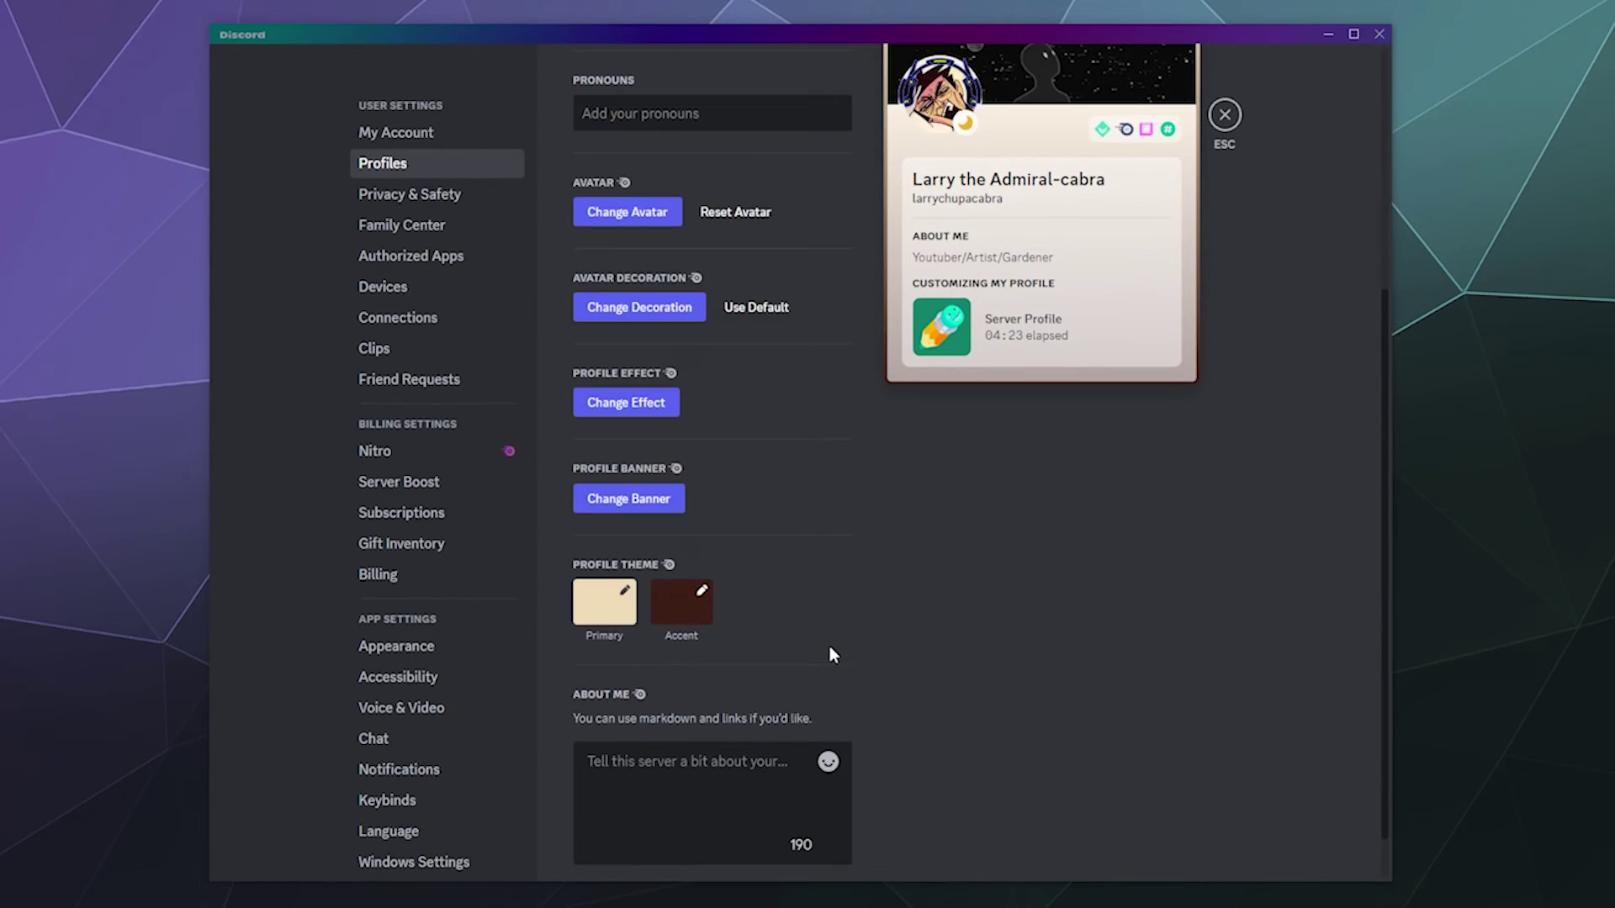
{"action": "left_click", "coordinate": [641, 404]}
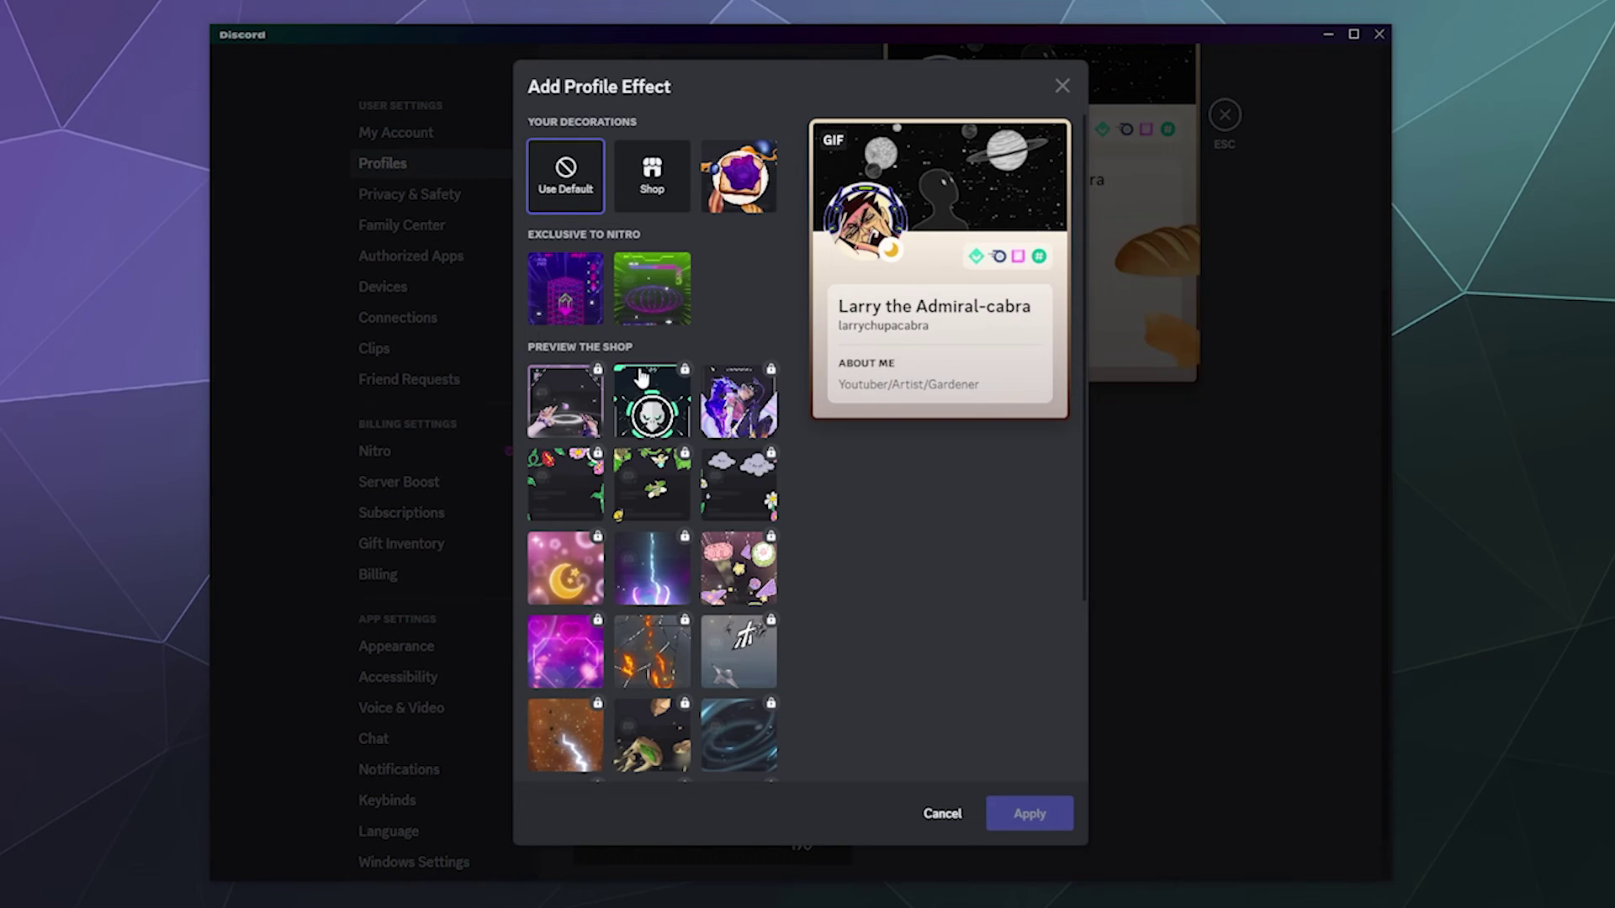
{"action": "left_click", "coordinate": [652, 401]}
{"action": "left_click", "coordinate": [1027, 813]}
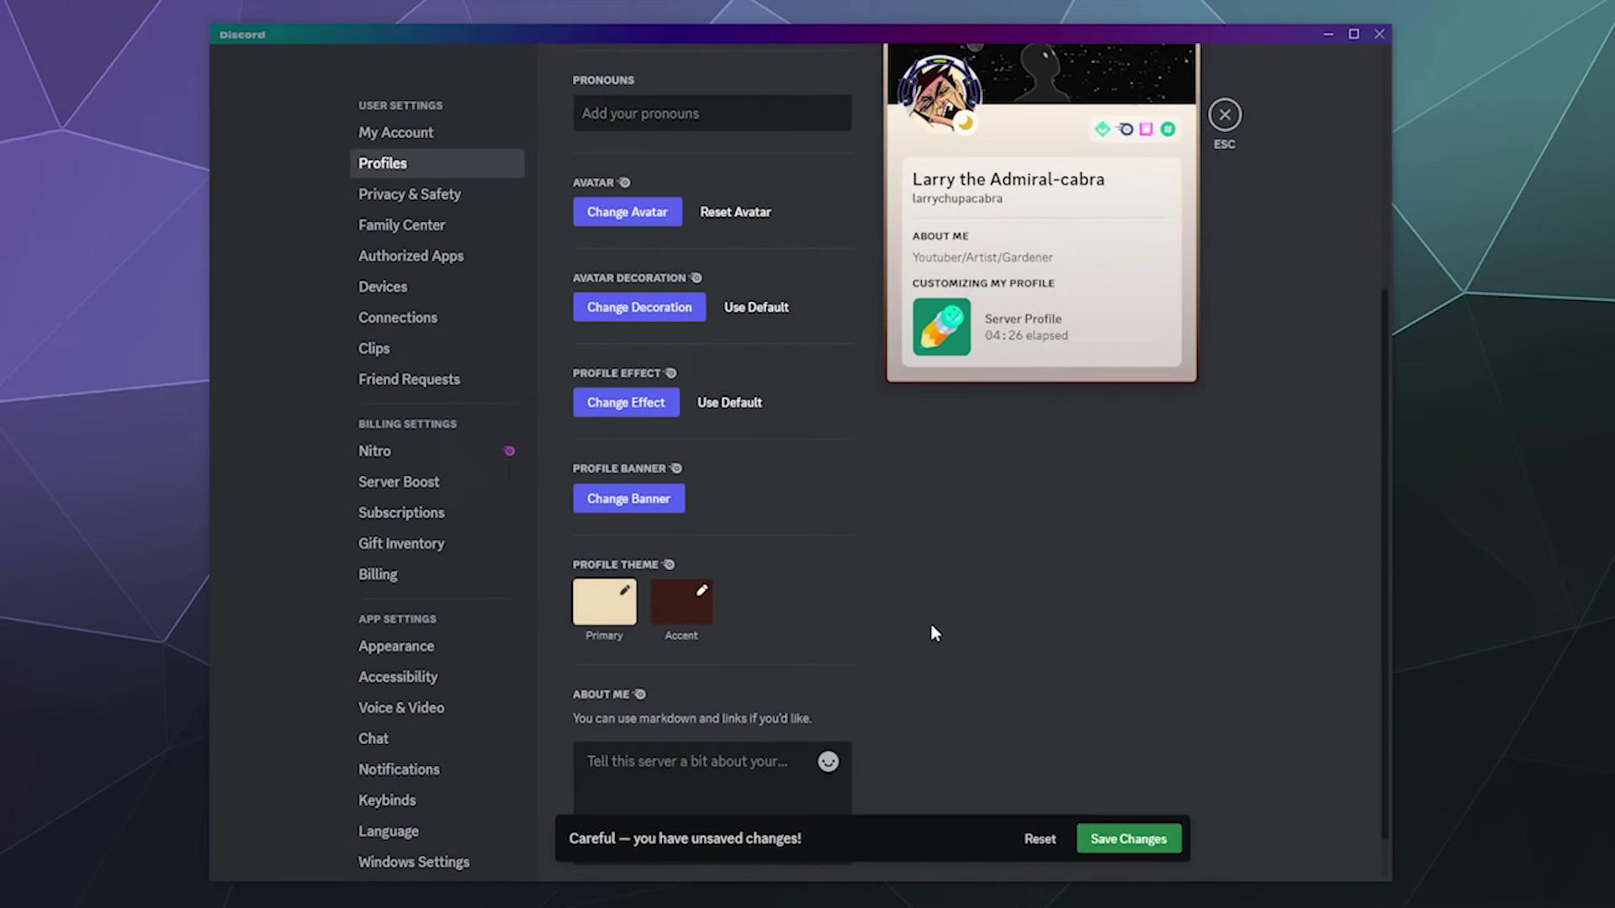
{"action": "scroll", "coordinate": [930, 623], "scroll_direction": "up", "scroll_amount": 4}
{"action": "left_click", "coordinate": [1135, 840]}
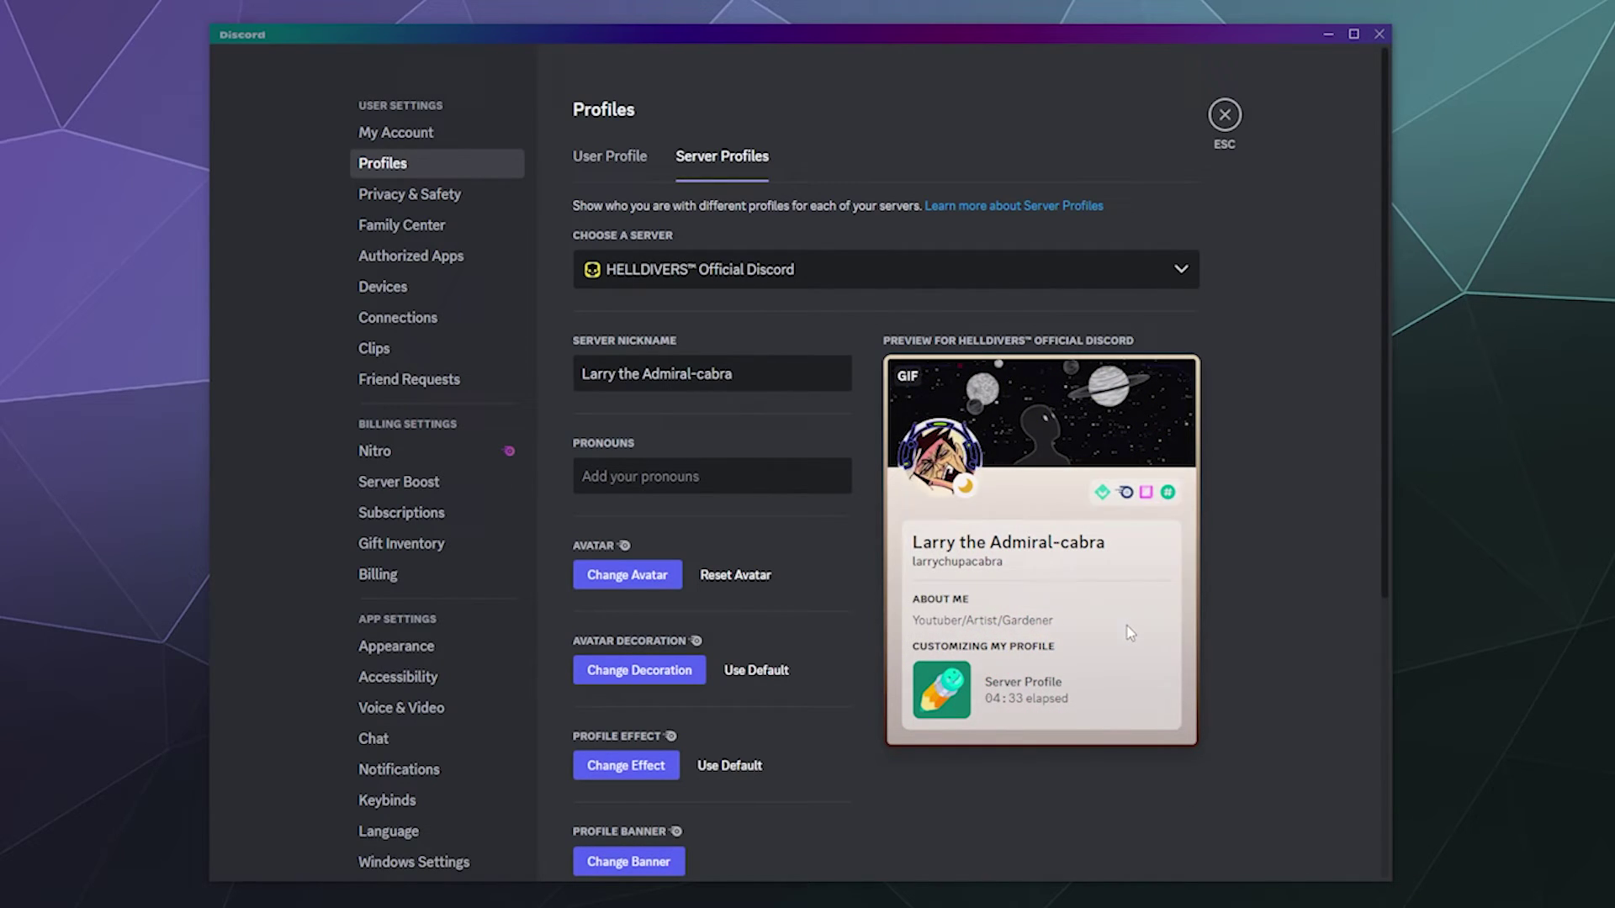
- View the server profiles used in Chupacabra's Lair and A Troublesome Venture
{"action": "left_click", "coordinate": [797, 273]}
{"action": "scroll", "coordinate": [900, 337], "scroll_direction": "down", "scroll_amount": 15}
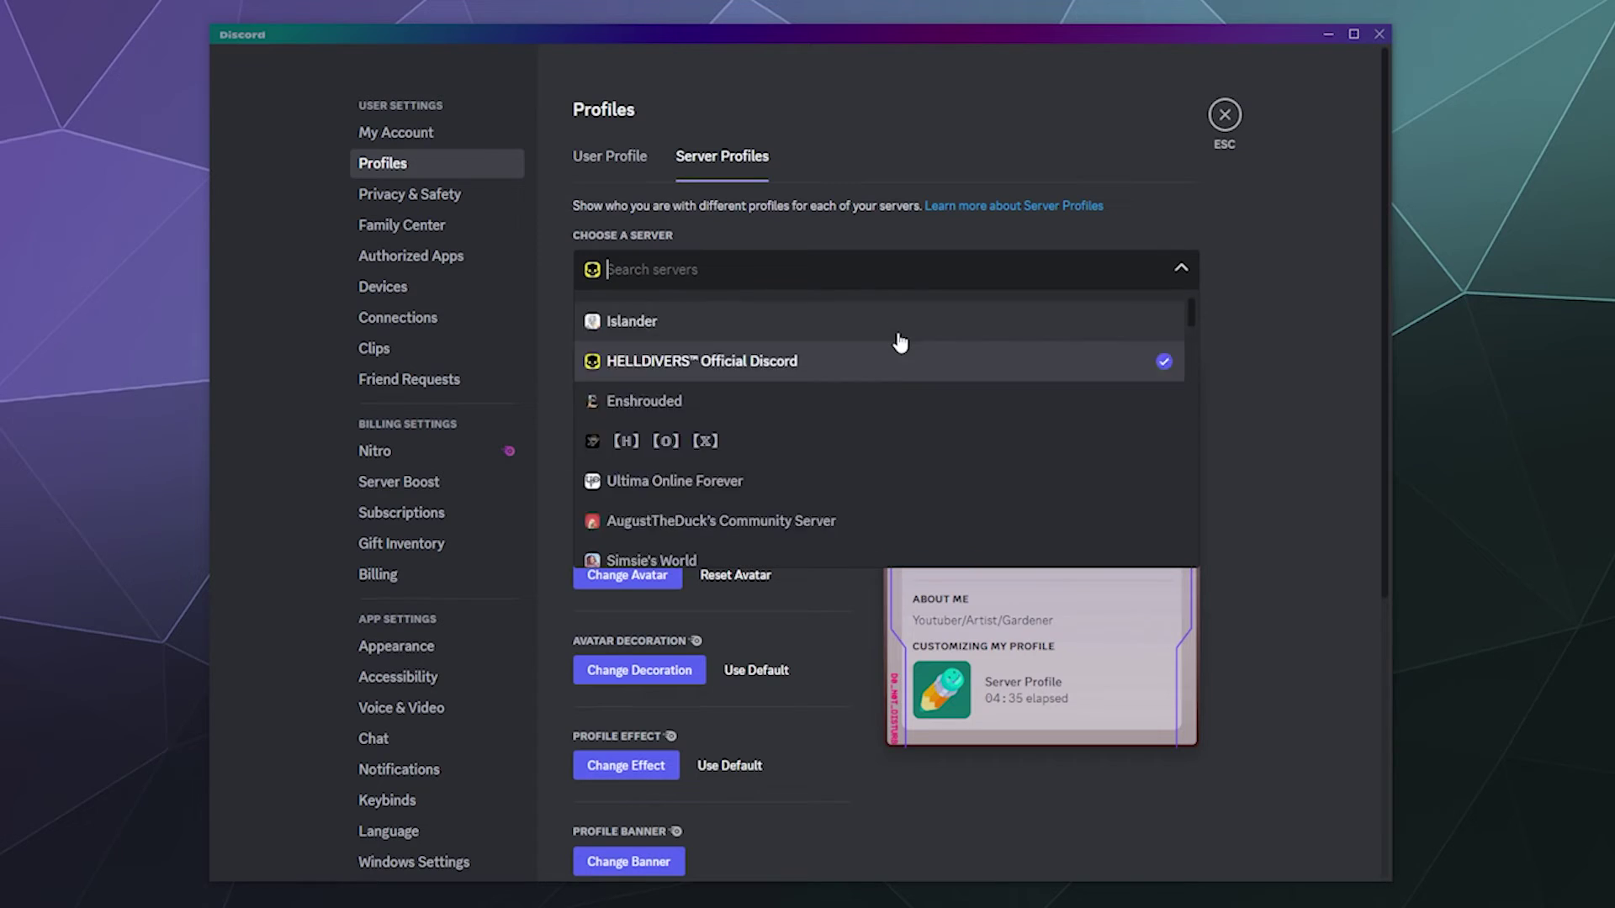
{"action": "scroll", "coordinate": [891, 341], "scroll_direction": "down", "scroll_amount": 3}
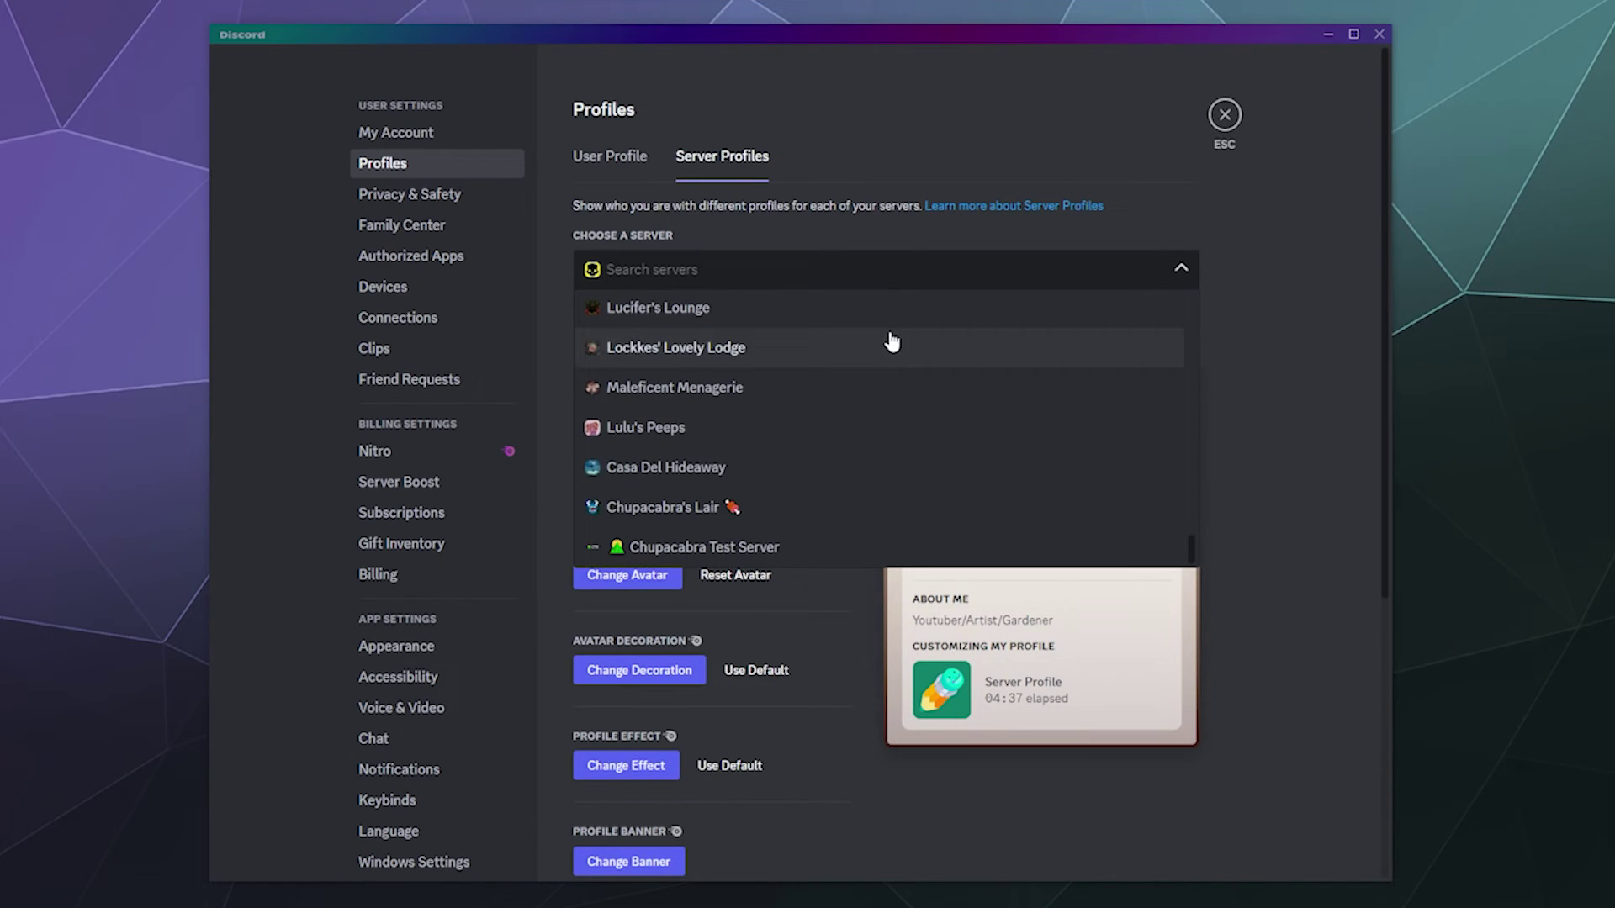
{"action": "left_click", "coordinate": [893, 516]}
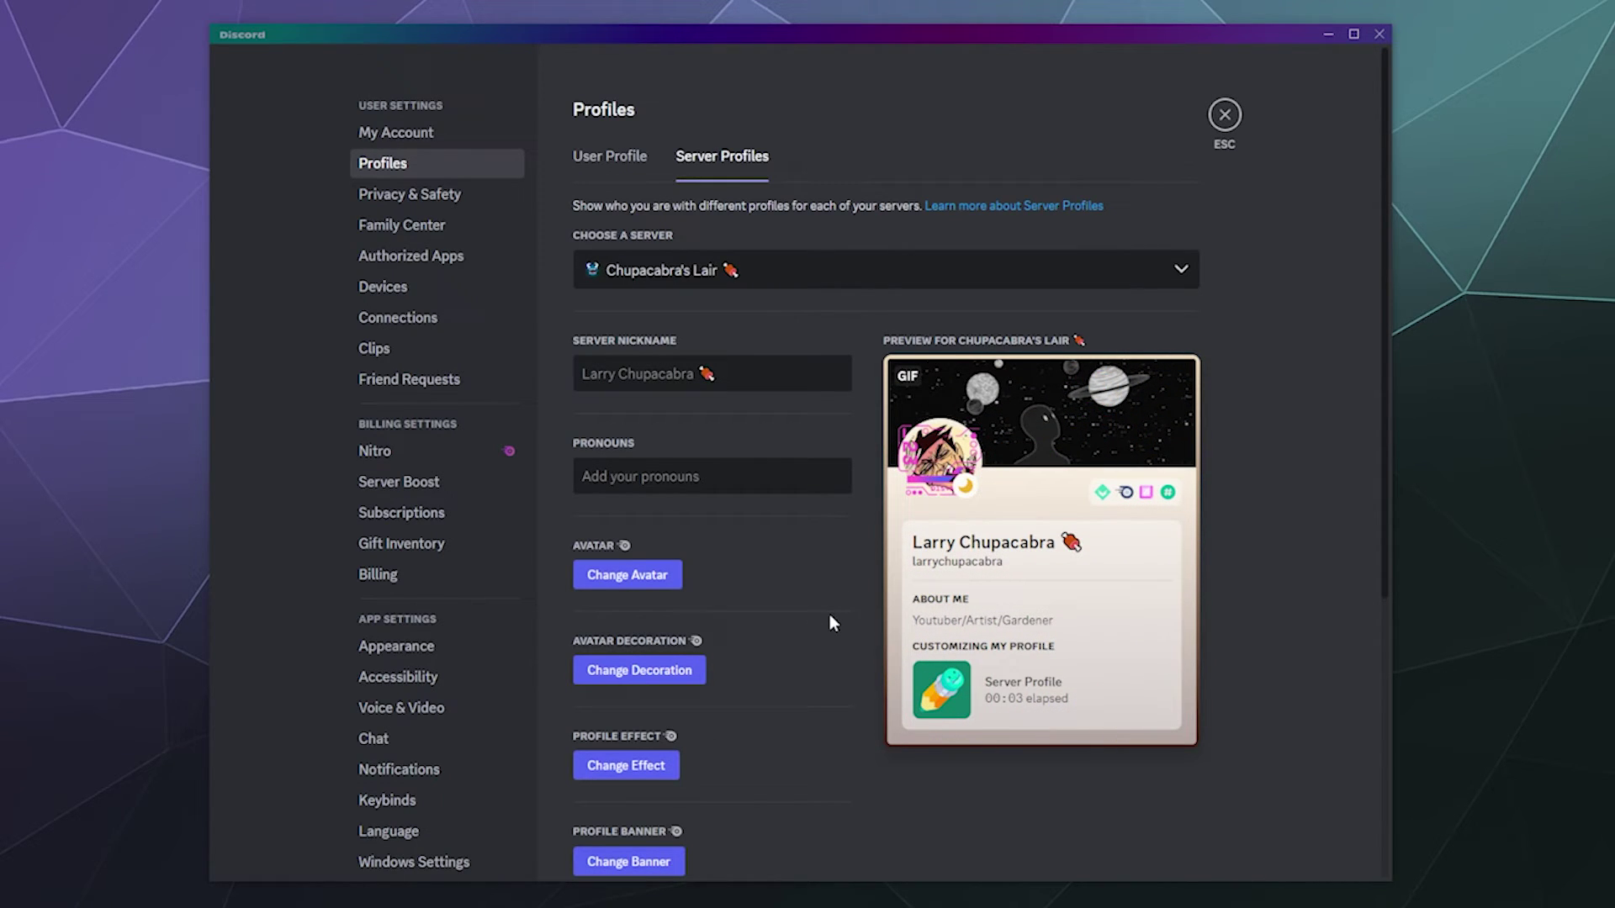
{"action": "left_click", "coordinate": [825, 282]}
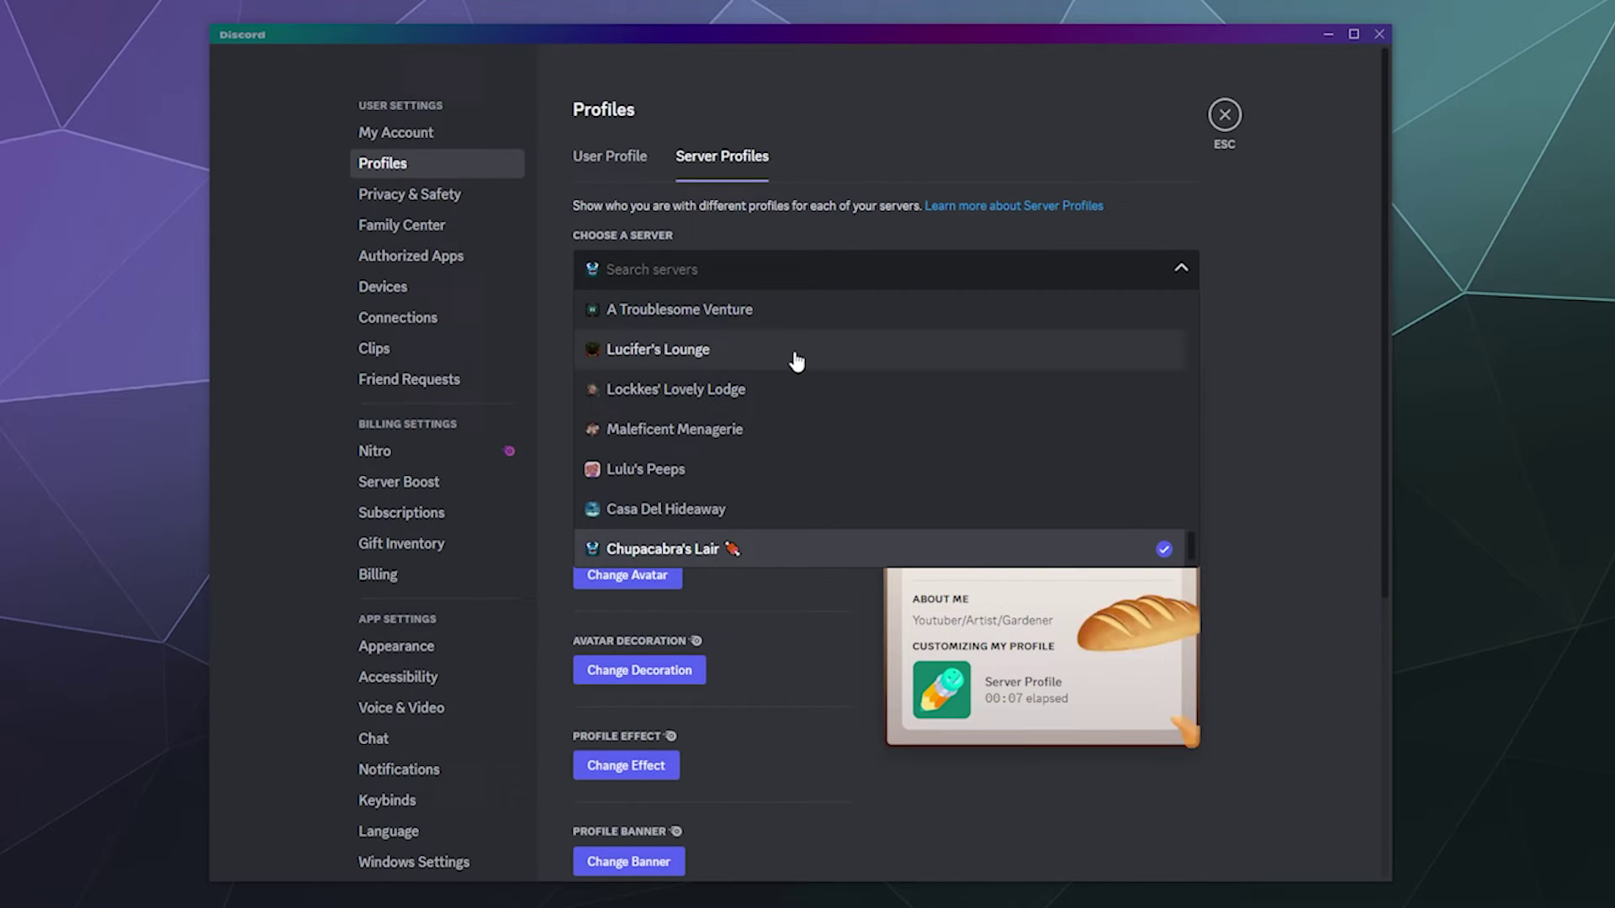
{"action": "left_click", "coordinate": [794, 321]}
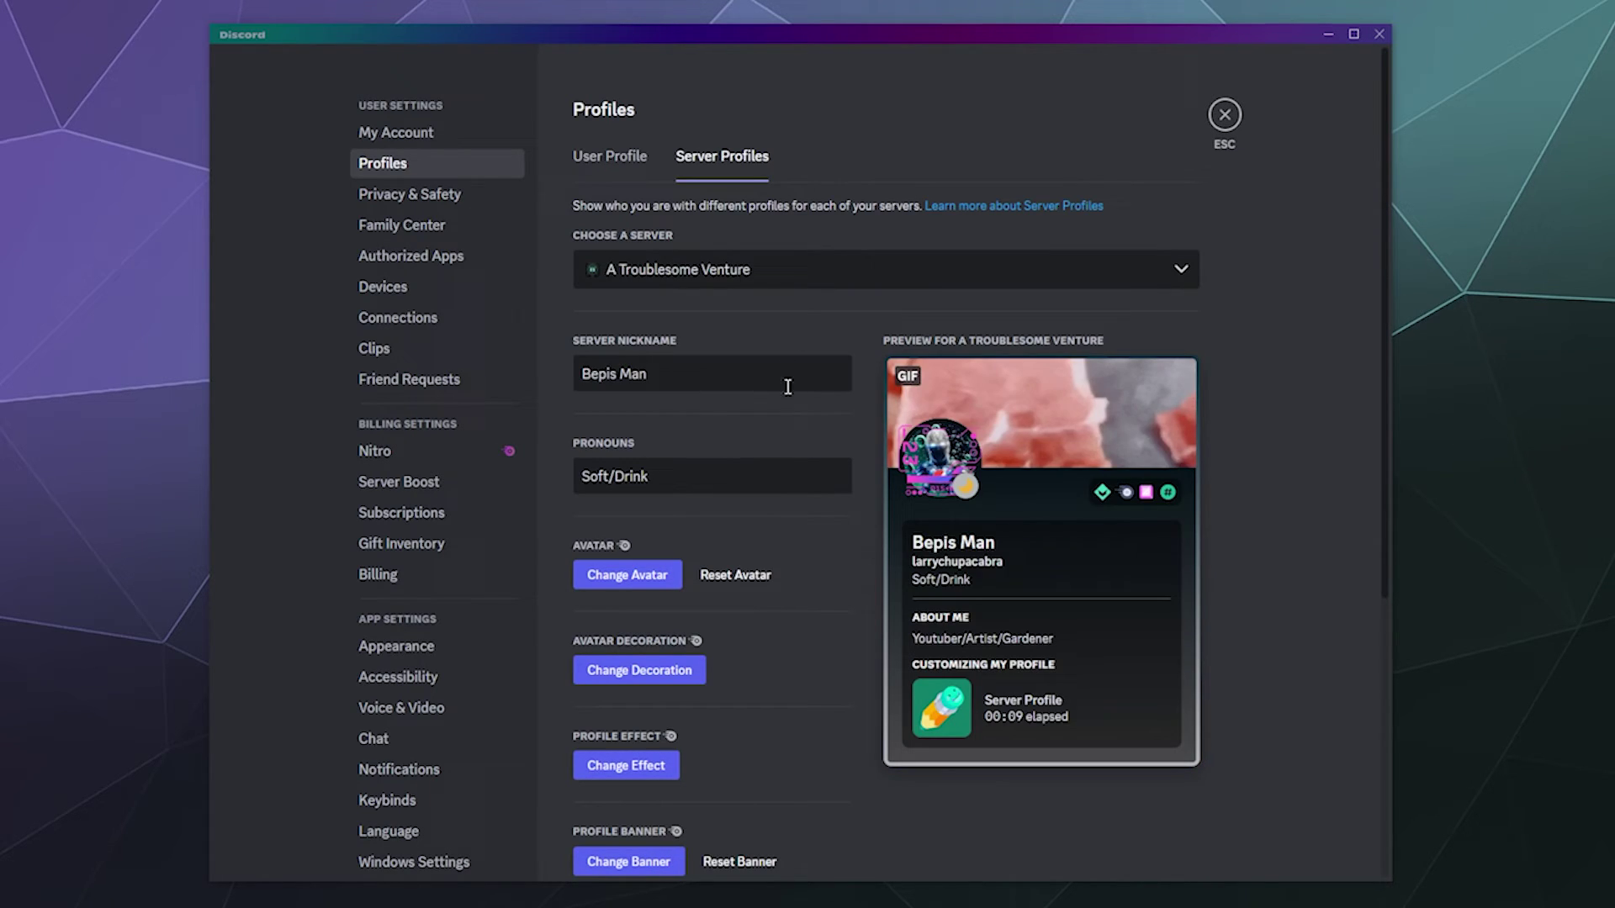
- View the server profile for Lucifer's Lounge, followed by the one for Chupacabra Test Server
{"action": "left_click", "coordinate": [786, 271]}
{"action": "scroll", "coordinate": [782, 404], "scroll_direction": "down", "scroll_amount": 5}
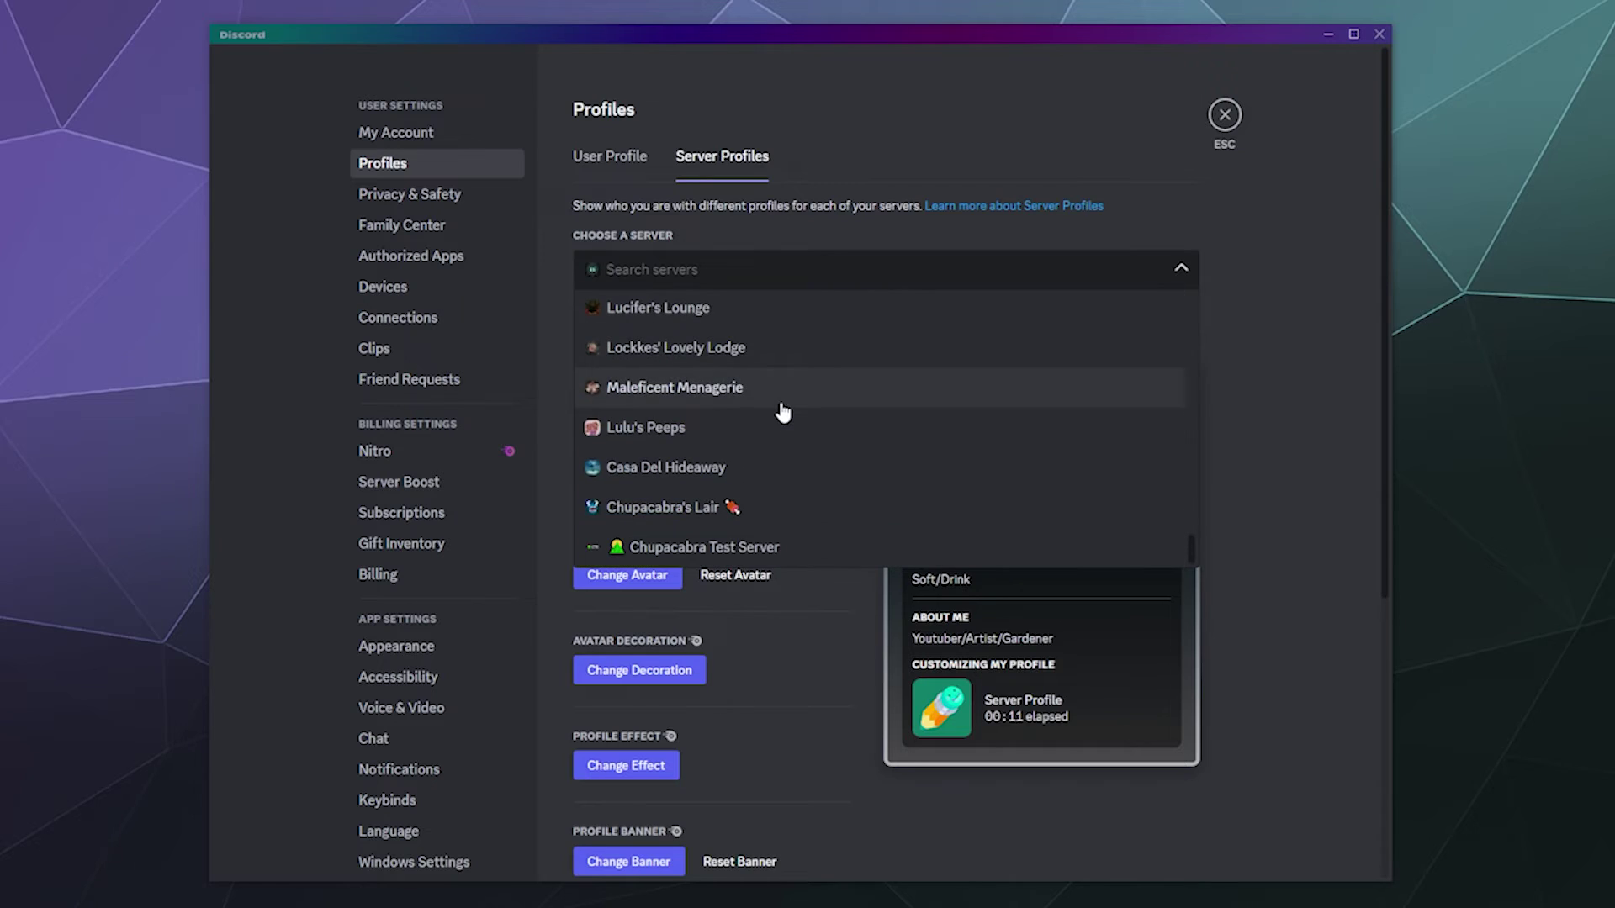
{"action": "left_click", "coordinate": [763, 308]}
{"action": "left_click", "coordinate": [744, 268]}
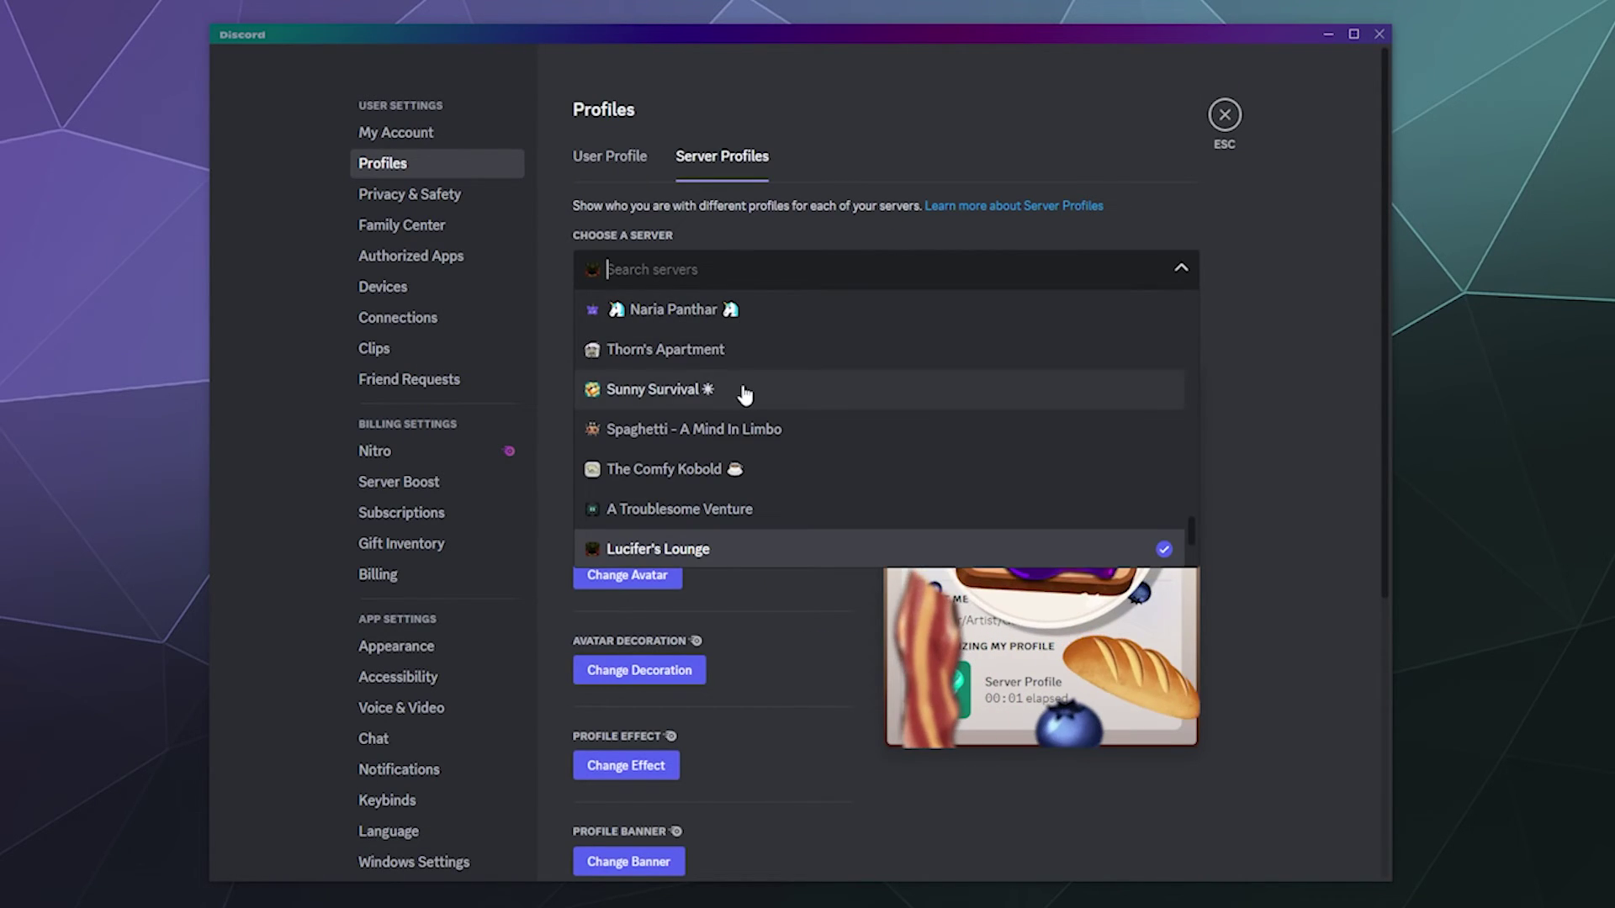
{"action": "scroll", "coordinate": [732, 425], "scroll_direction": "down", "scroll_amount": 3}
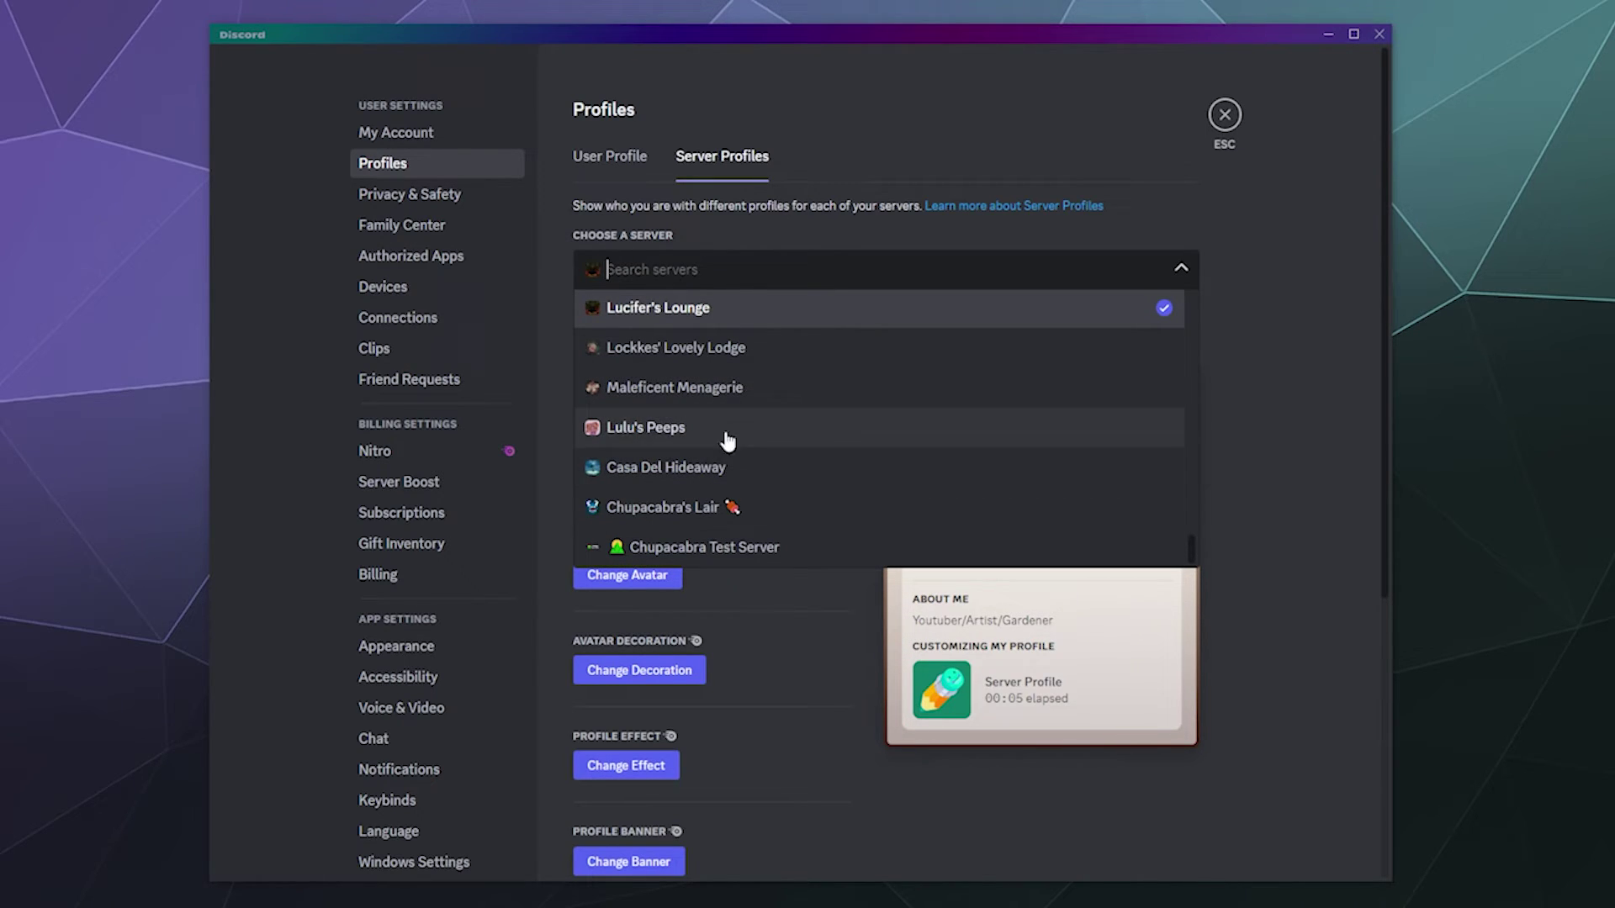
{"action": "left_click", "coordinate": [718, 542]}
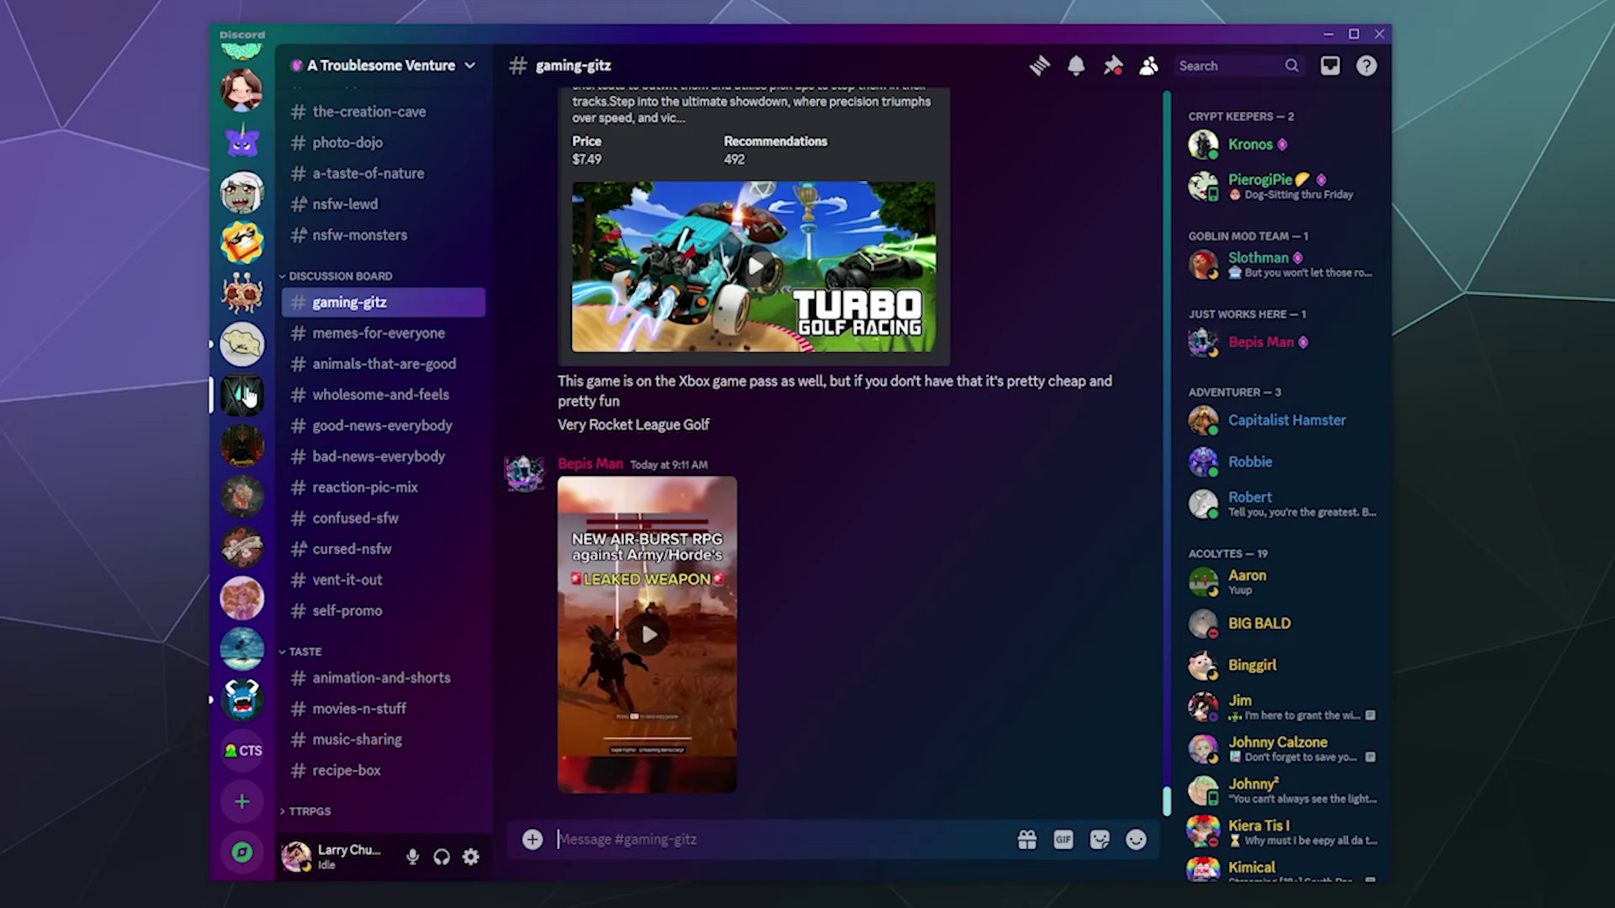
- Open the Discord Shop from the direct messages area
{"action": "scroll", "coordinate": [246, 395], "scroll_direction": "up", "scroll_amount": 10}
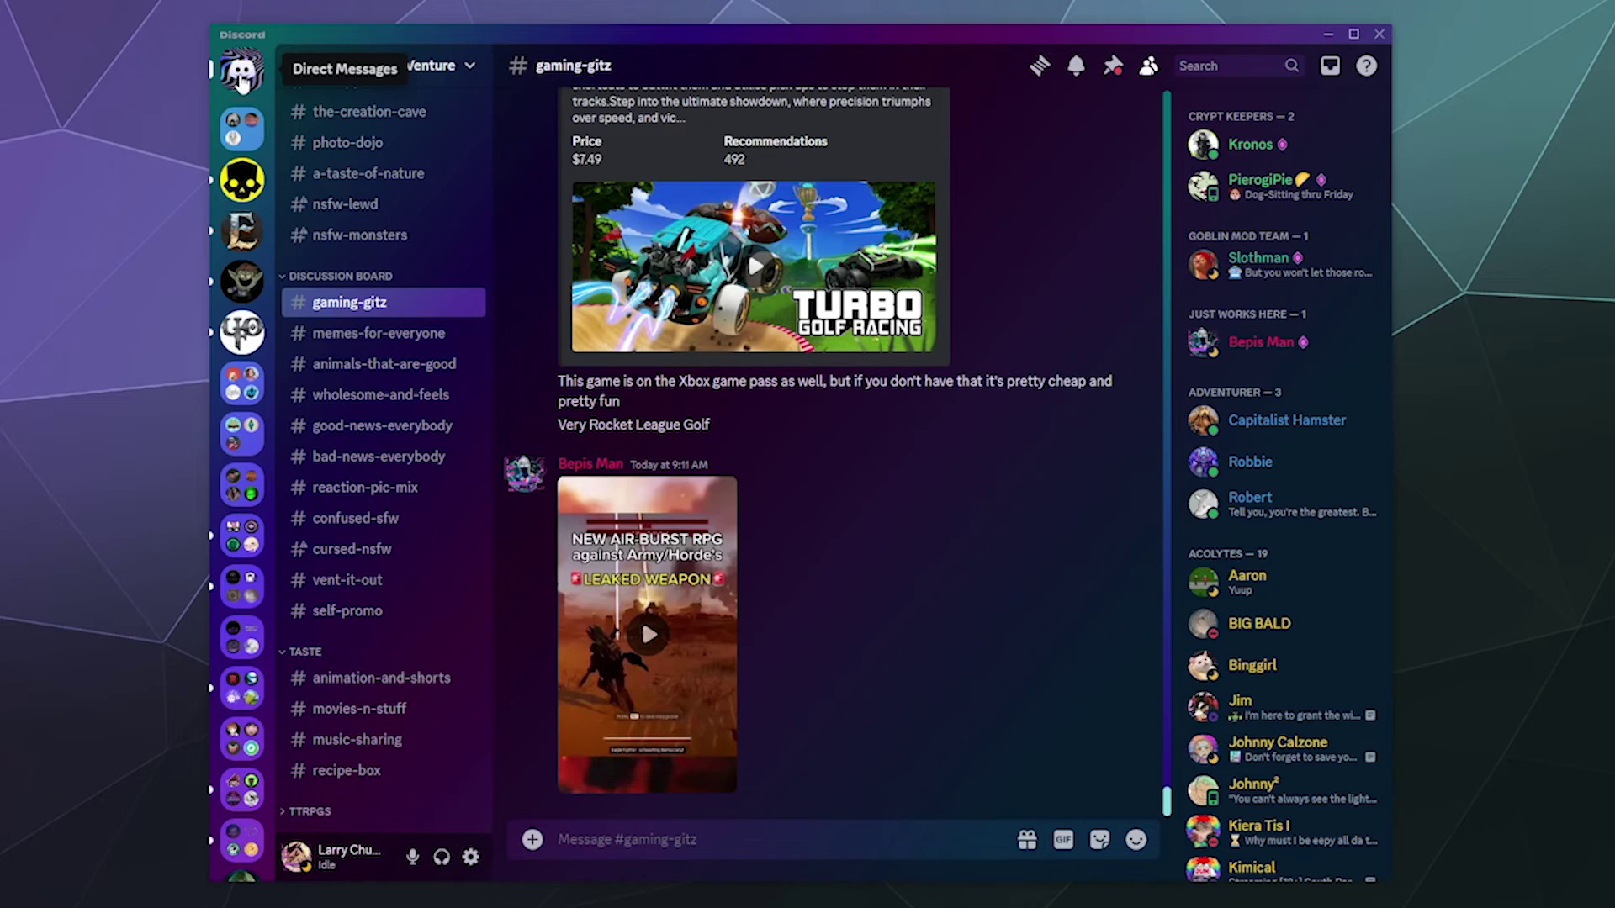
{"action": "left_click", "coordinate": [241, 80]}
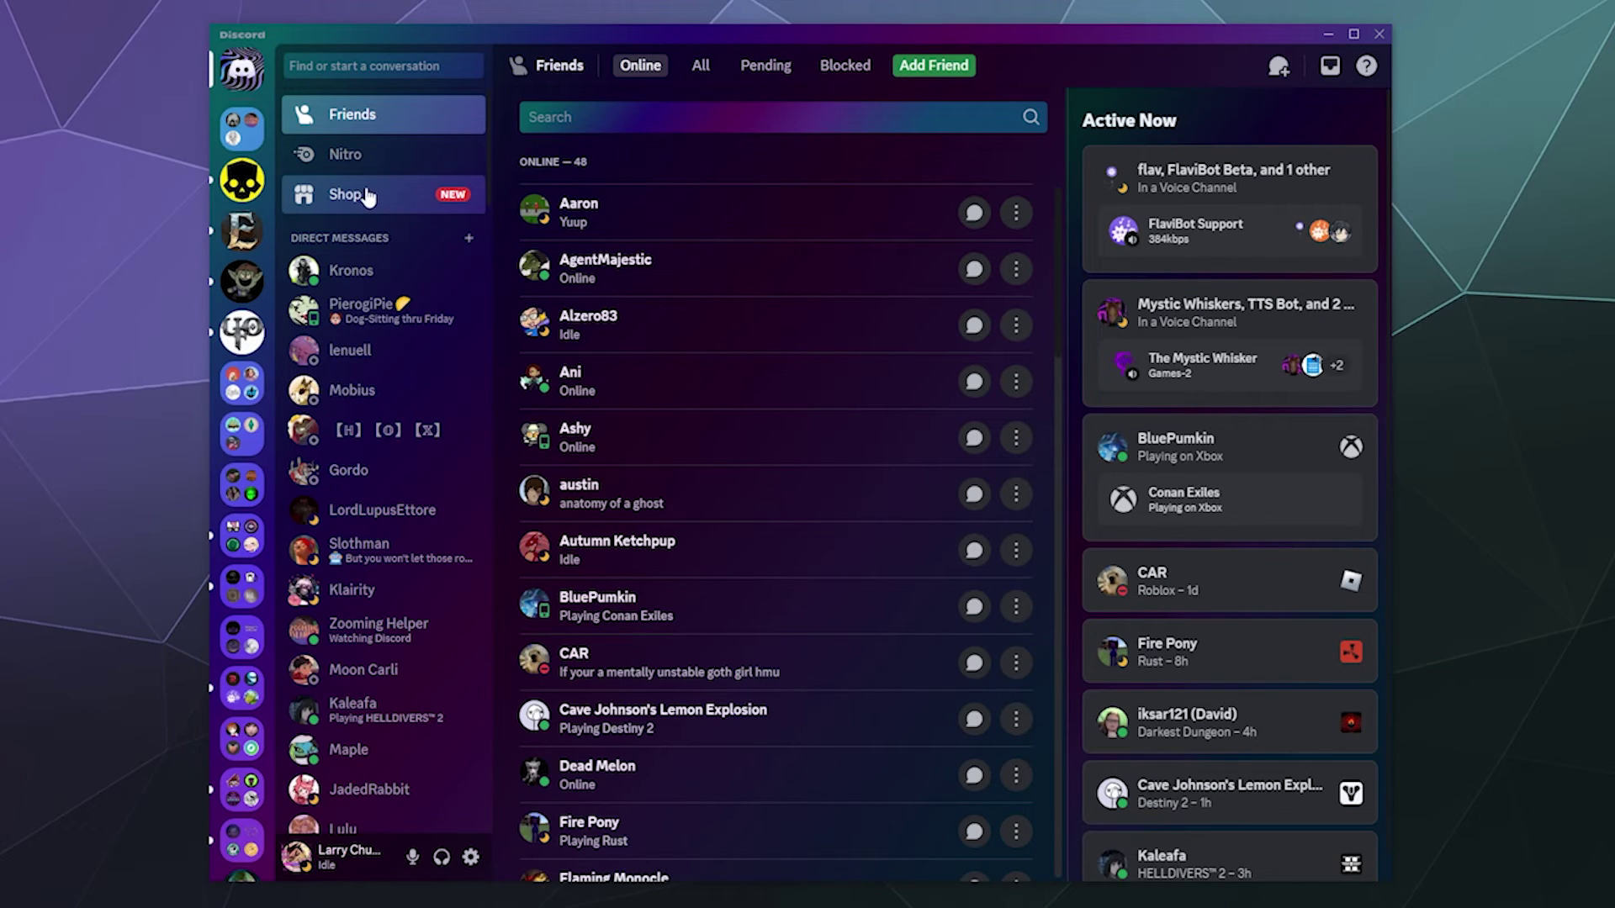
{"action": "mouse_move", "coordinate": [359, 207]}
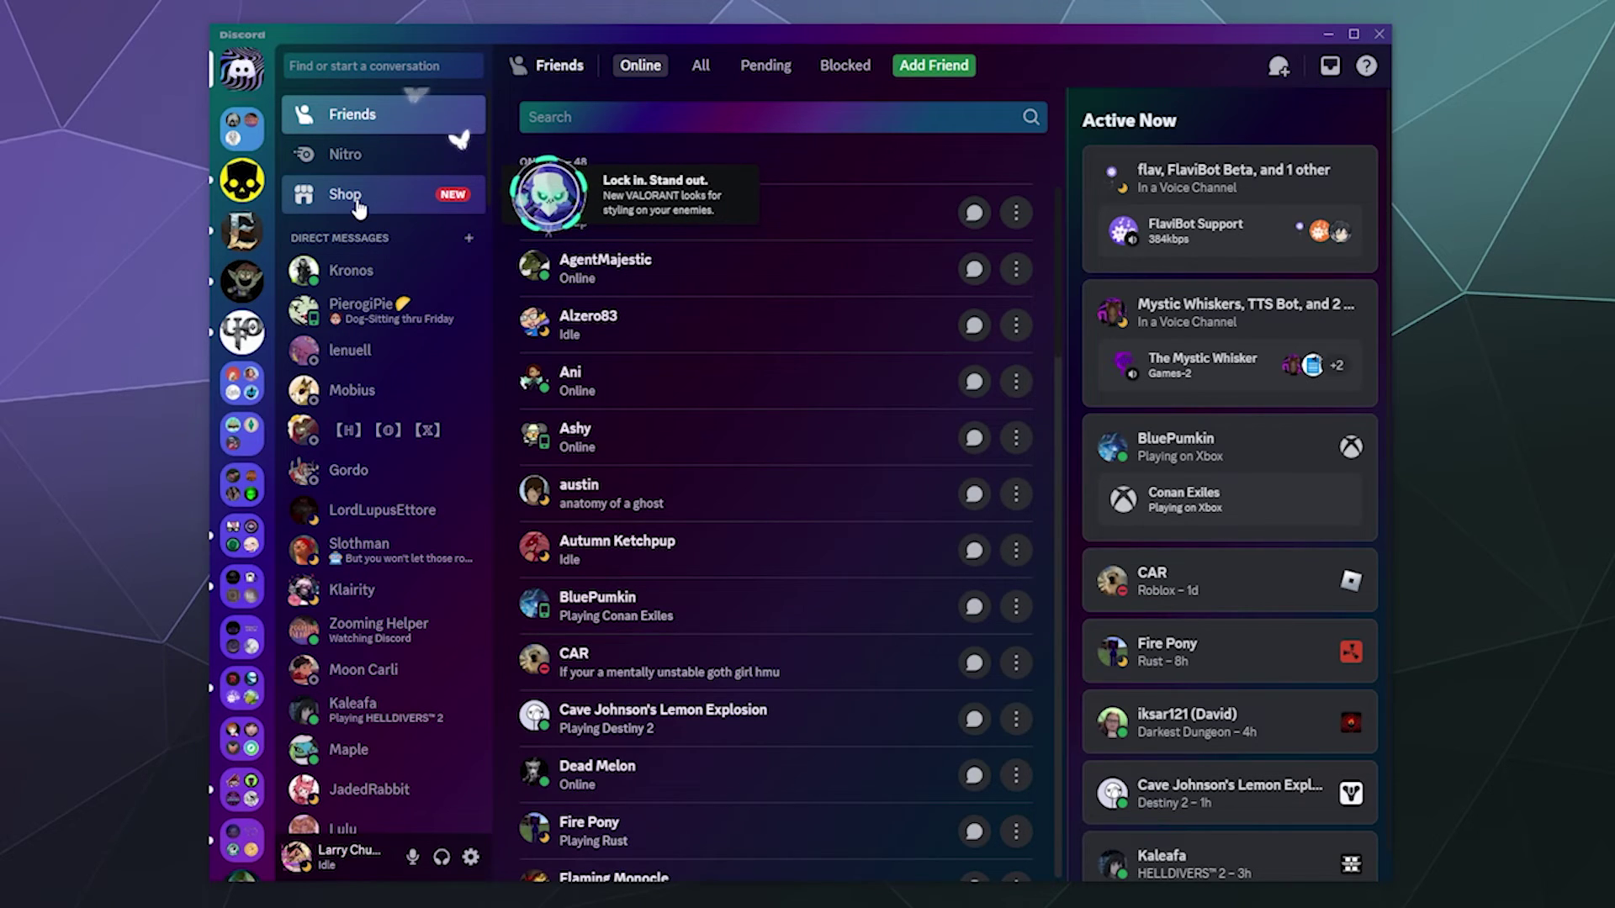
{"action": "left_click", "coordinate": [359, 207]}
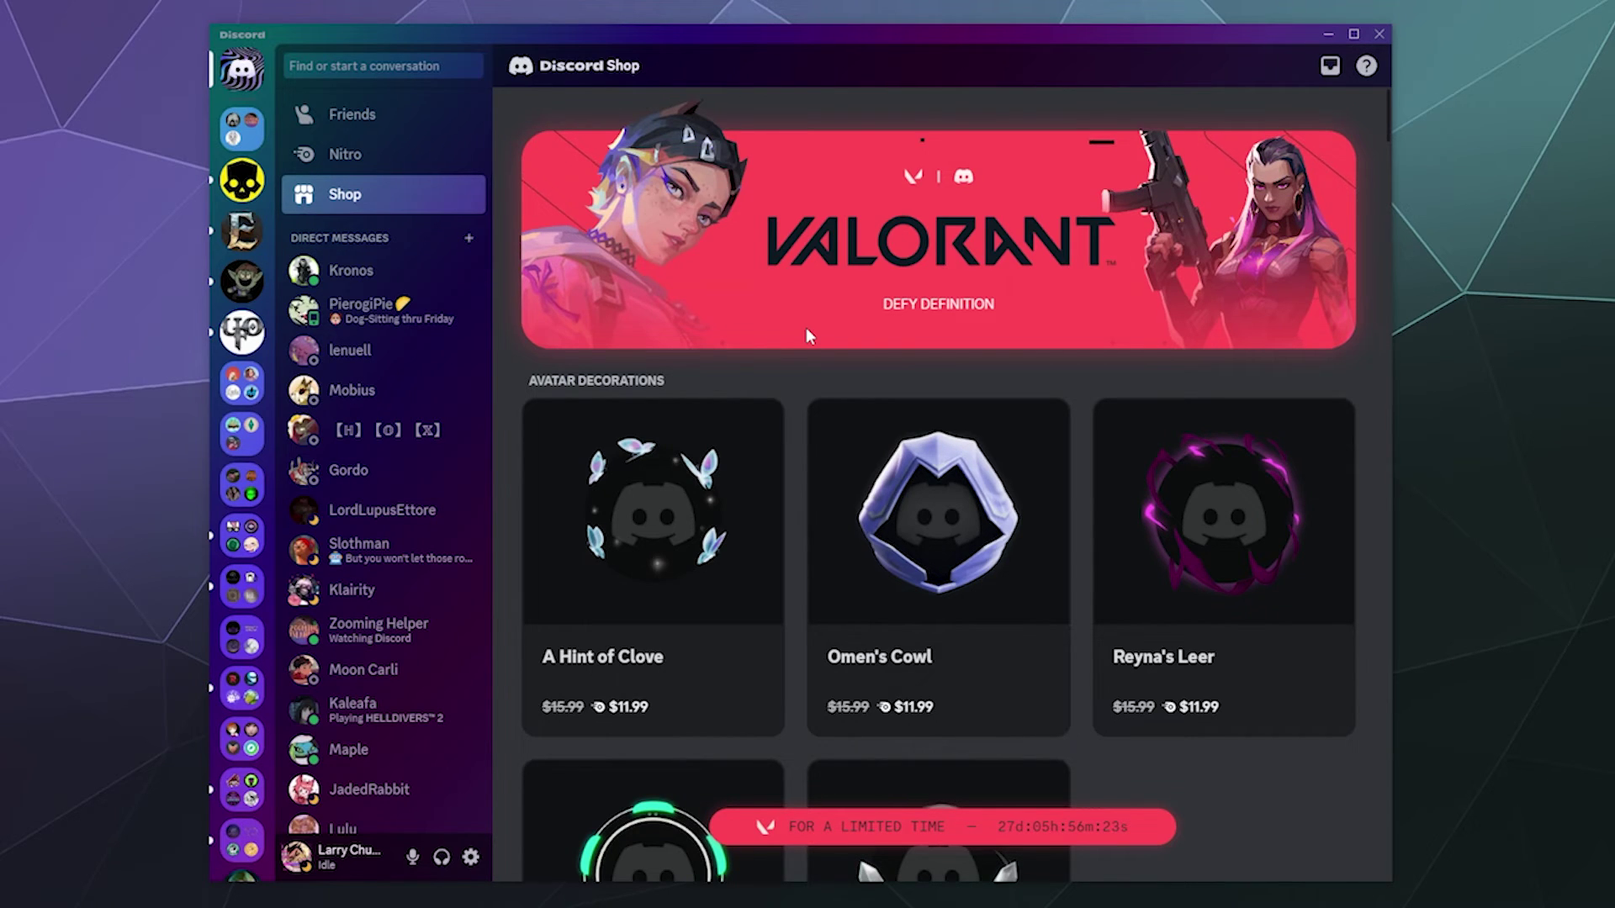
- Look through the VALORANT collection's avatar decorations and preview its Clove's Ruse, ACE and The Immortal Clove profile effects
{"action": "scroll", "coordinate": [808, 335], "scroll_direction": "down", "scroll_amount": 3}
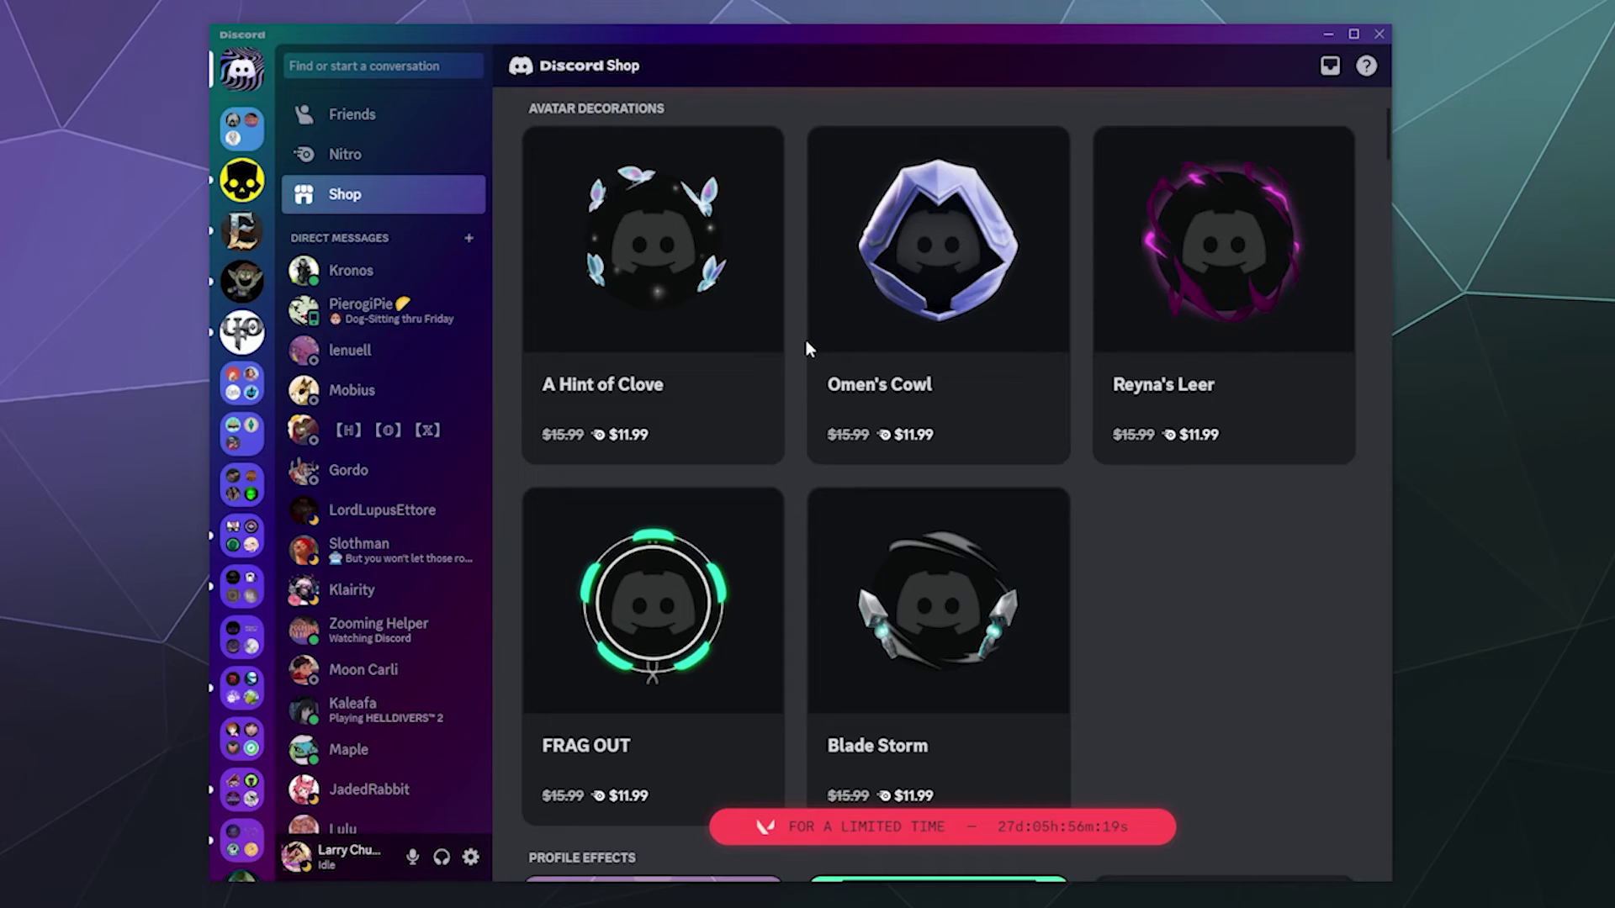
{"action": "scroll", "coordinate": [806, 340], "scroll_direction": "down", "scroll_amount": 5}
{"action": "scroll", "coordinate": [806, 339], "scroll_direction": "up", "scroll_amount": 5}
{"action": "scroll", "coordinate": [805, 339], "scroll_direction": "down", "scroll_amount": 6}
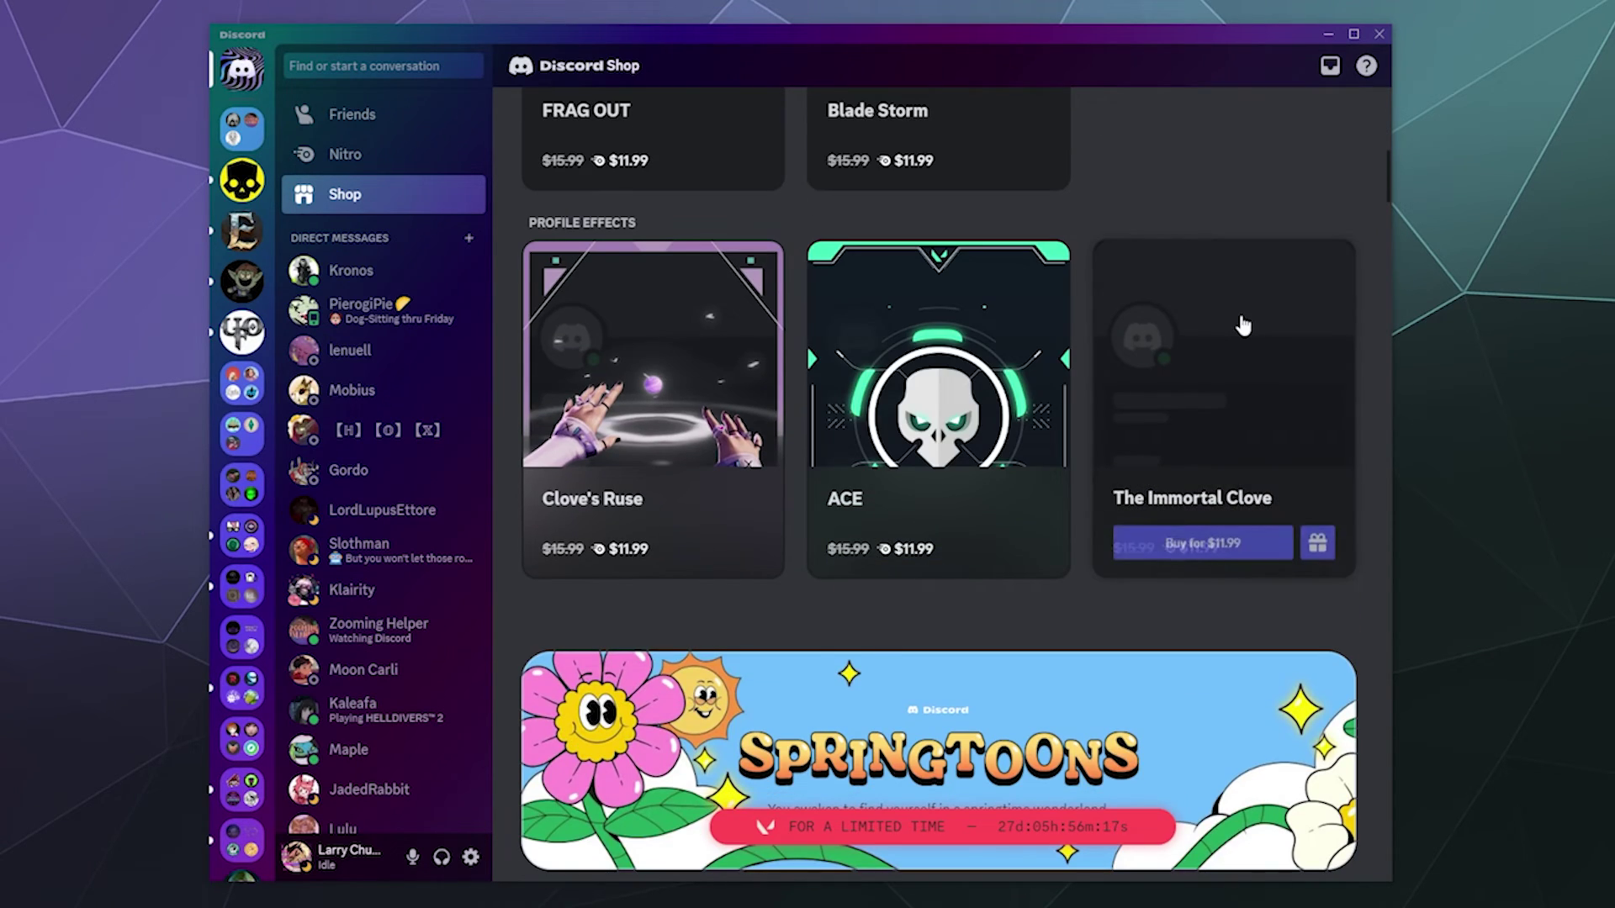
{"action": "mouse_move", "coordinate": [966, 382]}
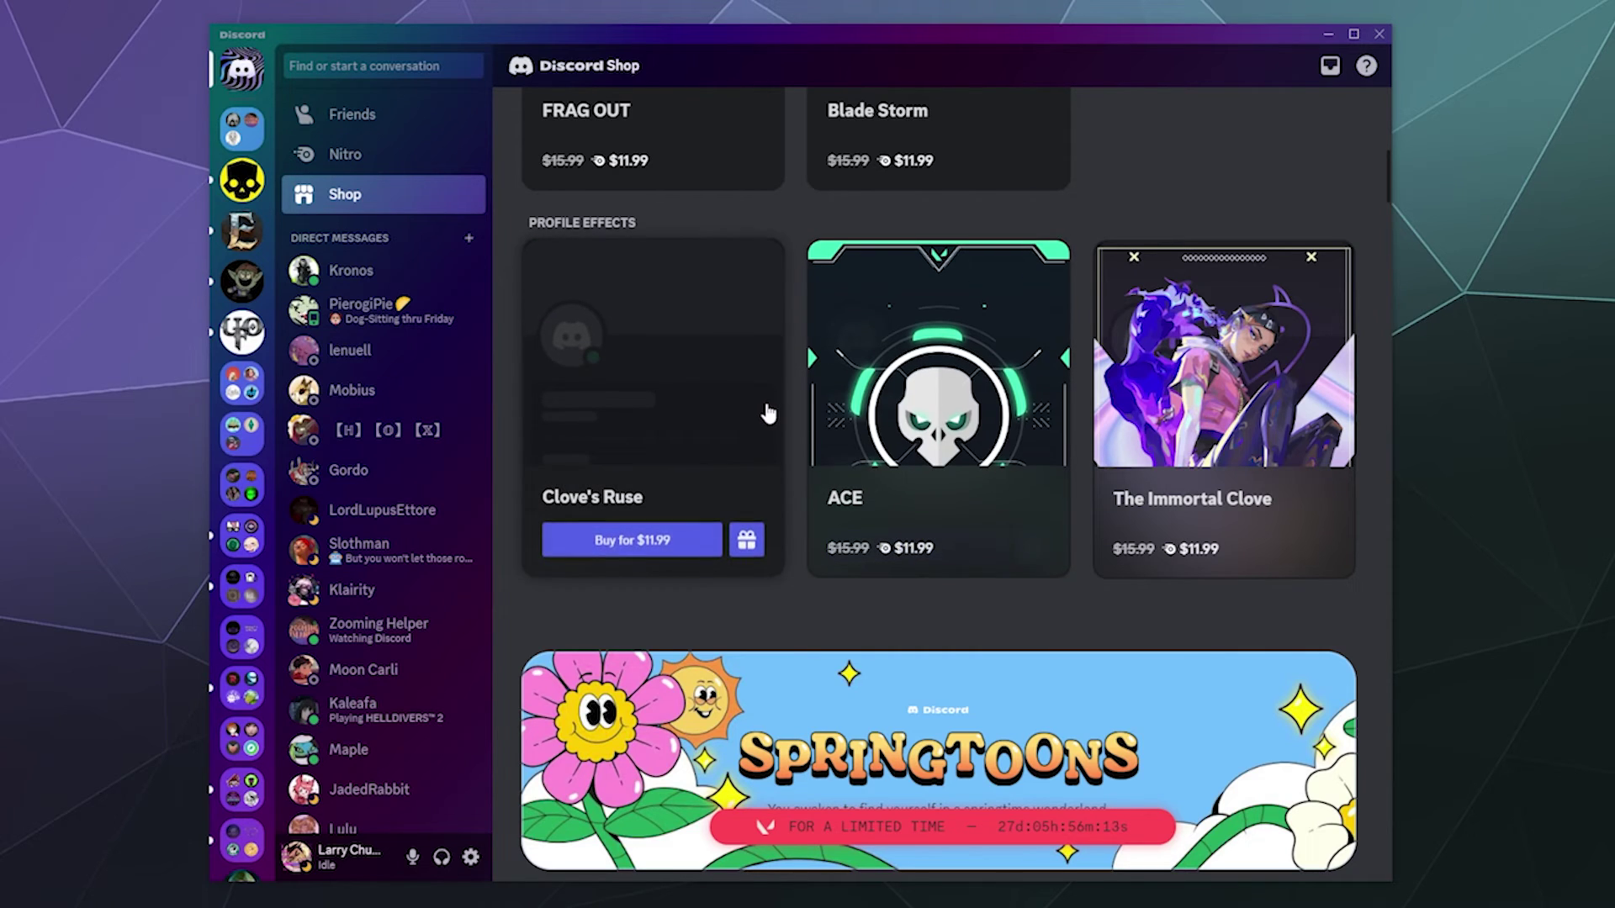
{"action": "mouse_move", "coordinate": [1215, 414]}
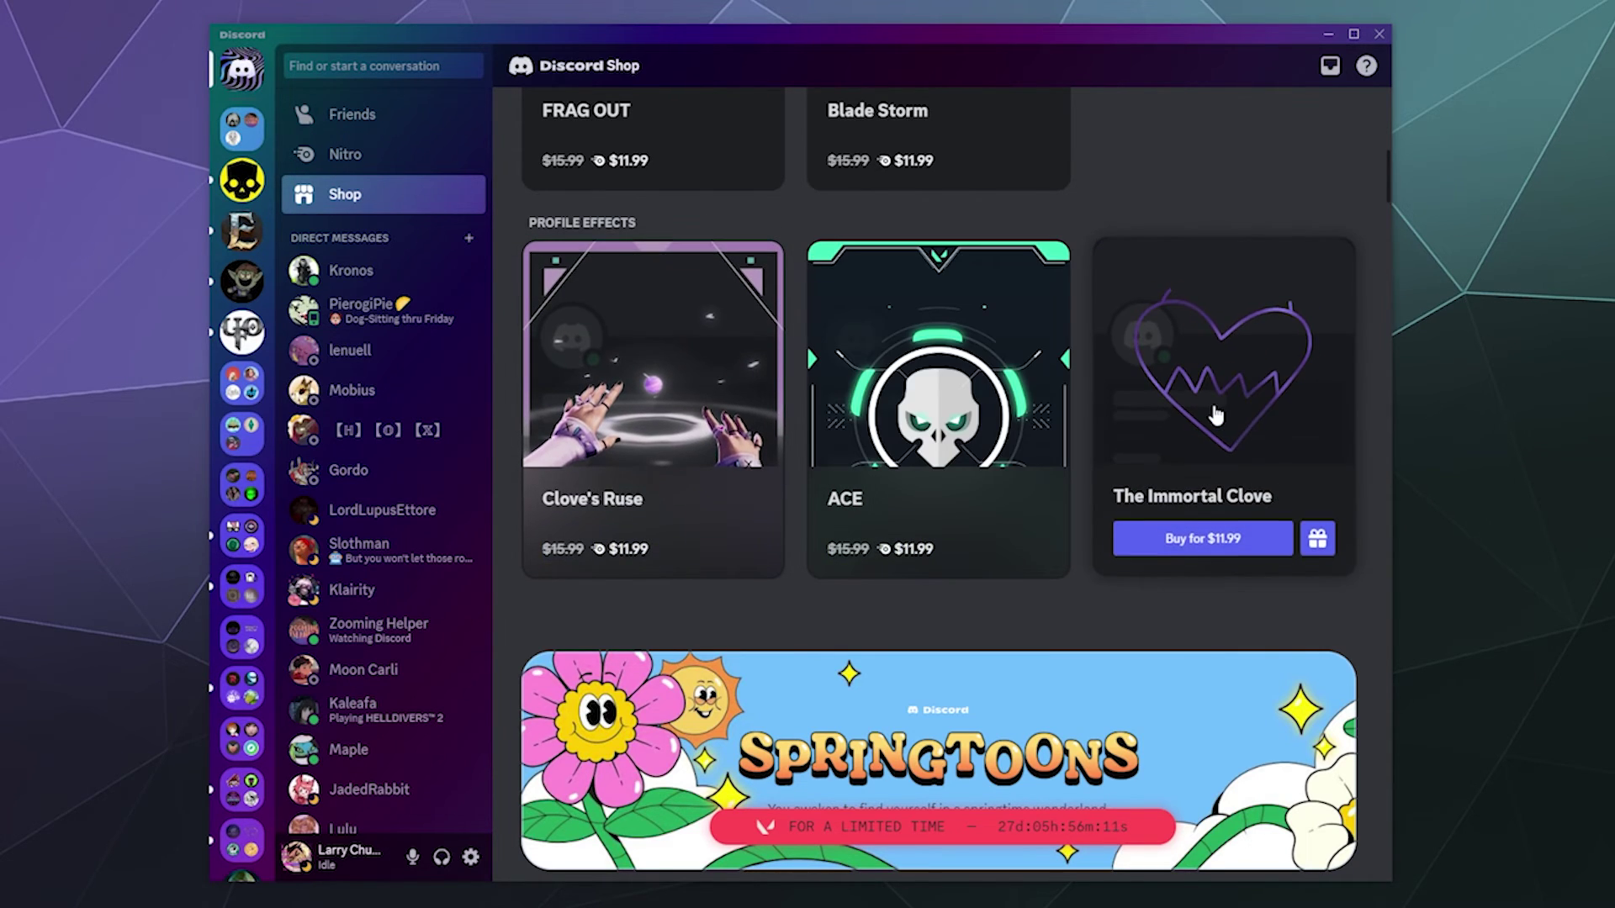
- Browse the Springtoons collection's avatar decorations and profile effects
{"action": "scroll", "coordinate": [1215, 410], "scroll_direction": "down", "scroll_amount": 6}
{"action": "mouse_move", "coordinate": [972, 471]}
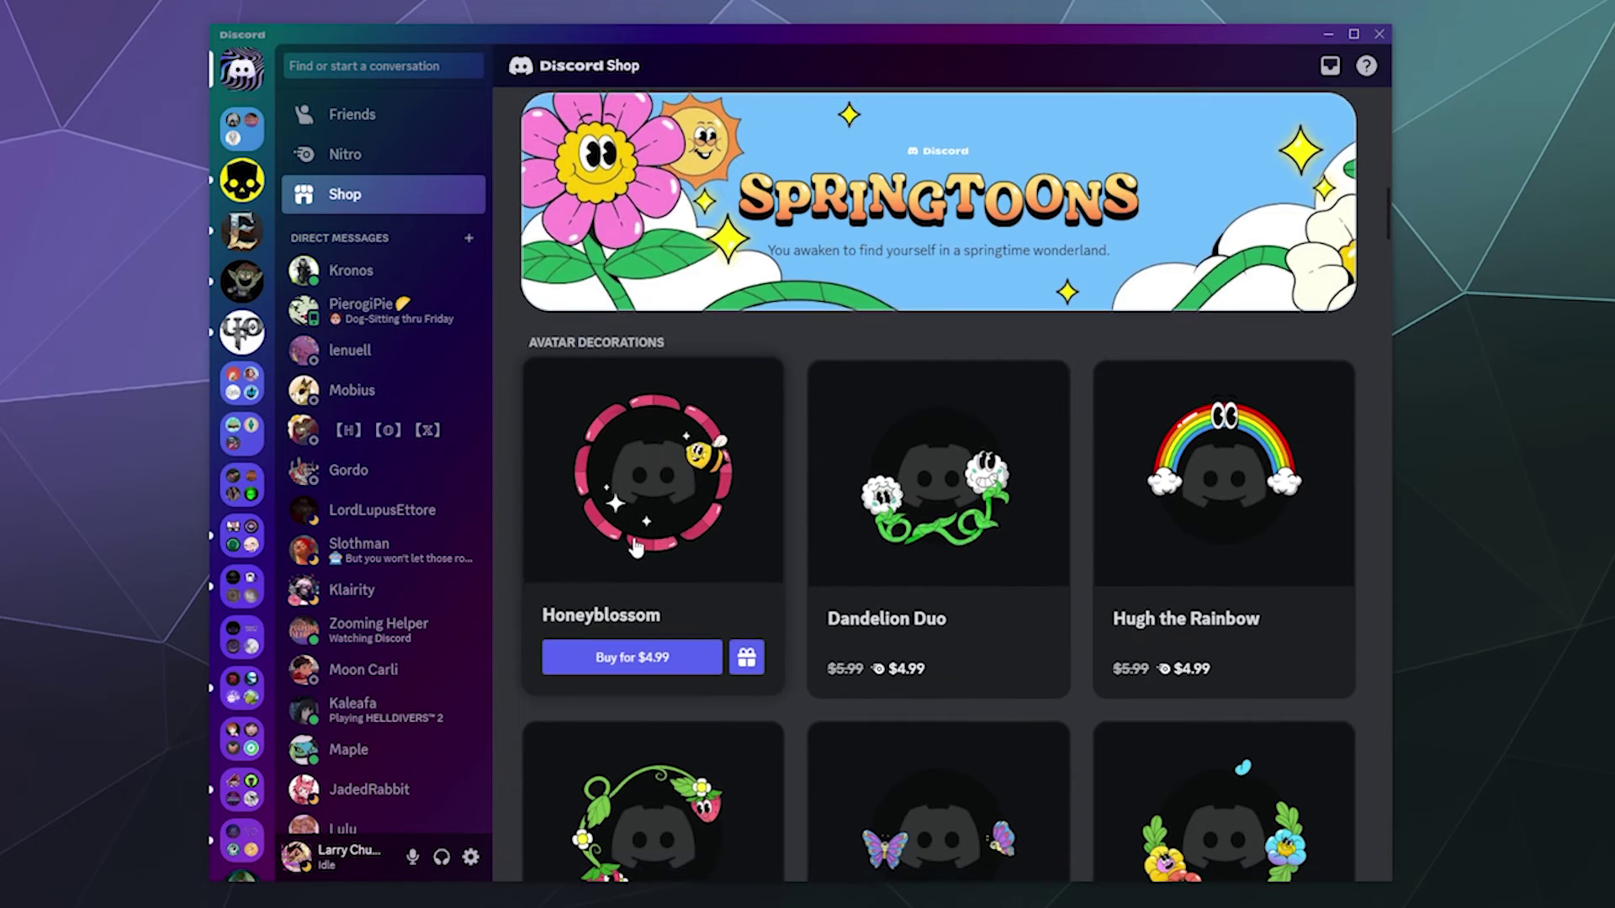
{"action": "scroll", "coordinate": [639, 541], "scroll_direction": "down", "scroll_amount": 5}
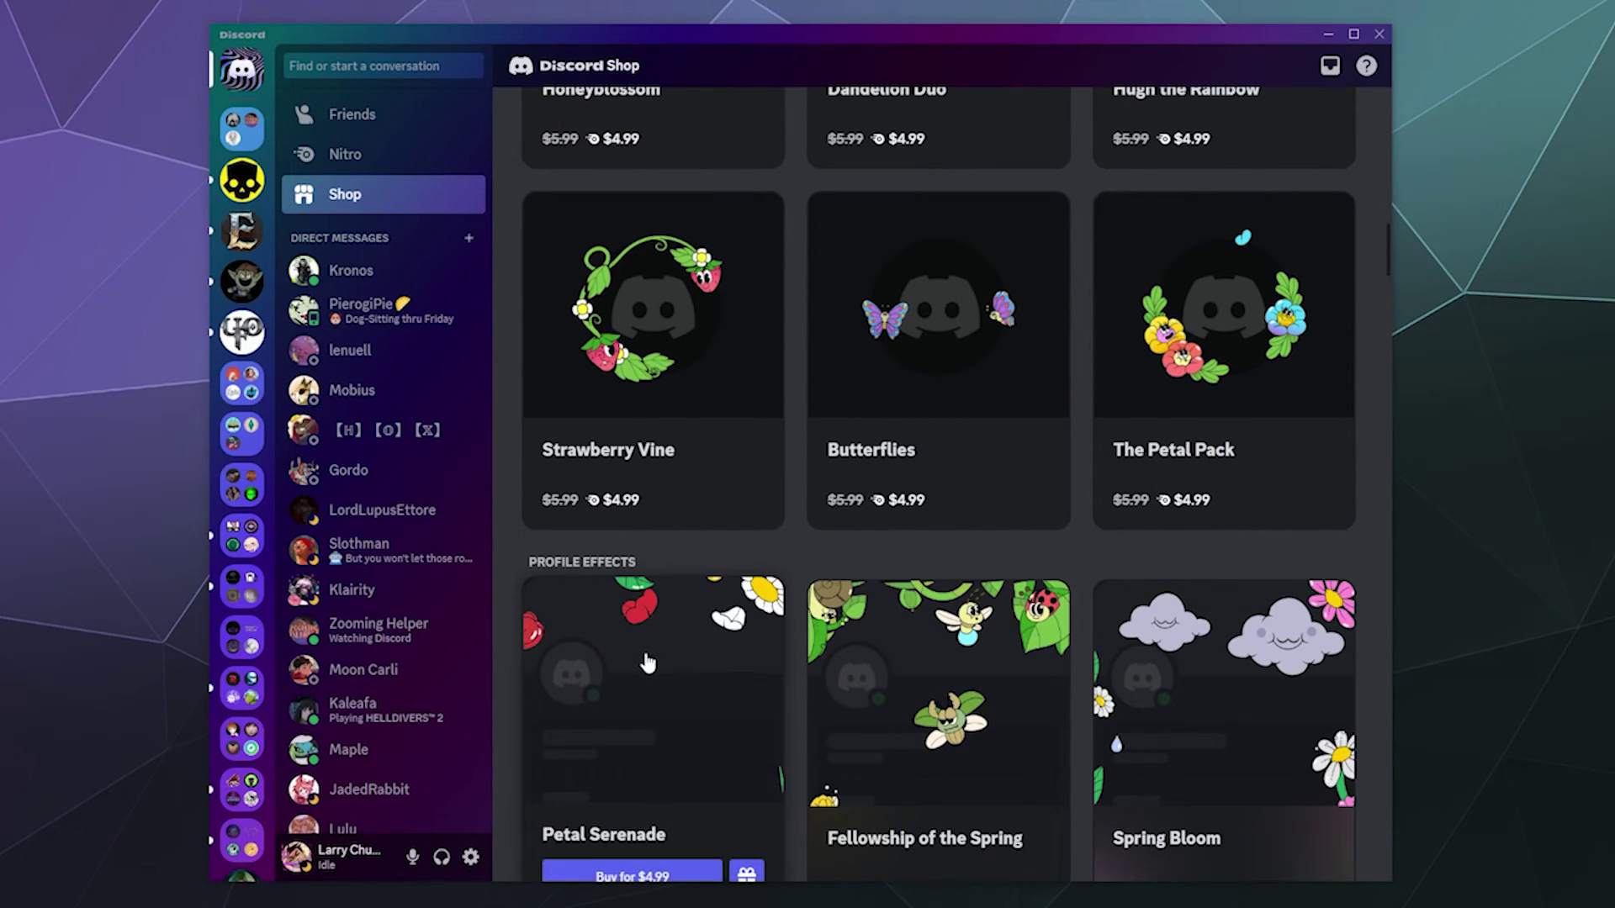
{"action": "scroll", "coordinate": [639, 588], "scroll_direction": "down", "scroll_amount": 5}
- Examine the shop avatar decorations from Cat Ears and Ki Energy through to Shocked and Angry
{"action": "scroll", "coordinate": [1013, 471], "scroll_direction": "down", "scroll_amount": 5}
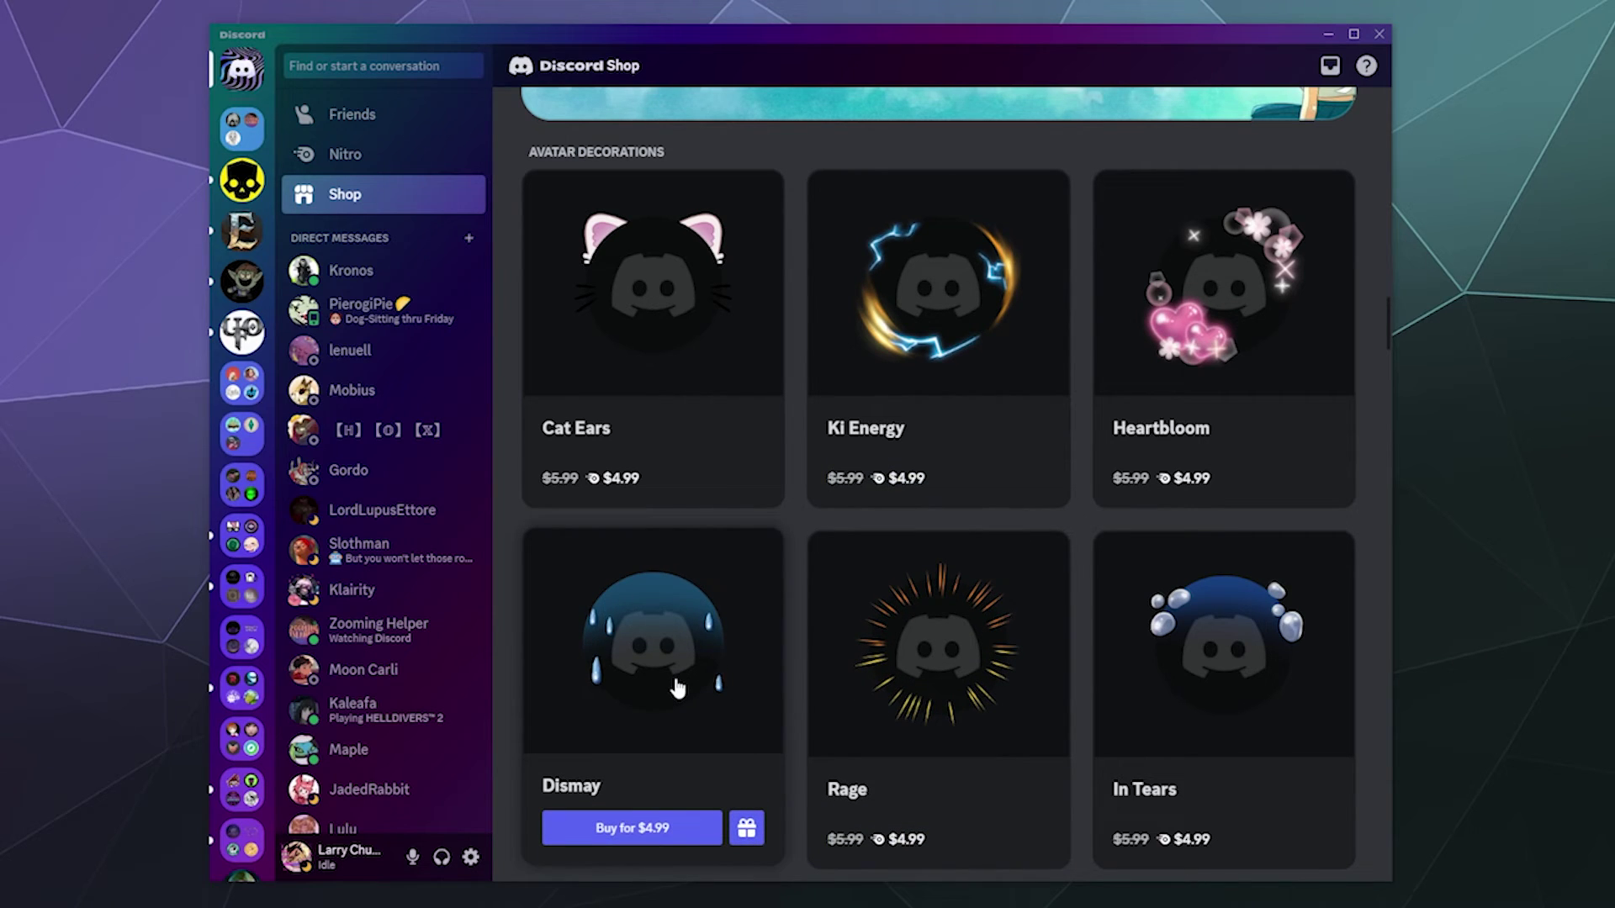
{"action": "scroll", "coordinate": [676, 688], "scroll_direction": "down", "scroll_amount": 3}
{"action": "scroll", "coordinate": [722, 739], "scroll_direction": "down", "scroll_amount": 2}
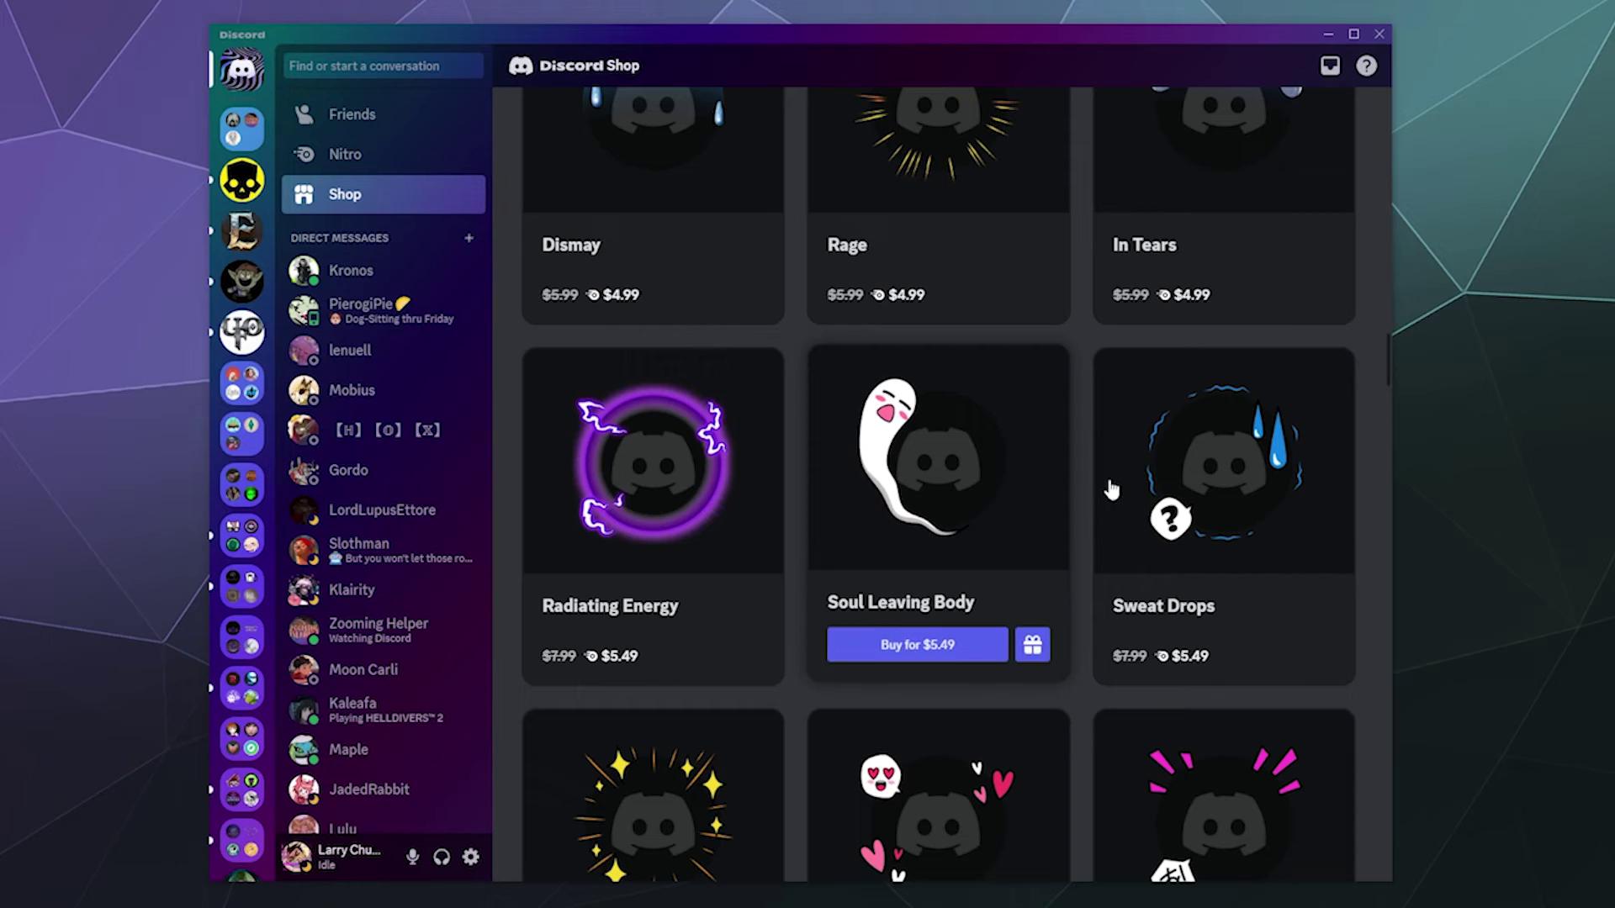
{"action": "scroll", "coordinate": [1111, 492], "scroll_direction": "down", "scroll_amount": 5}
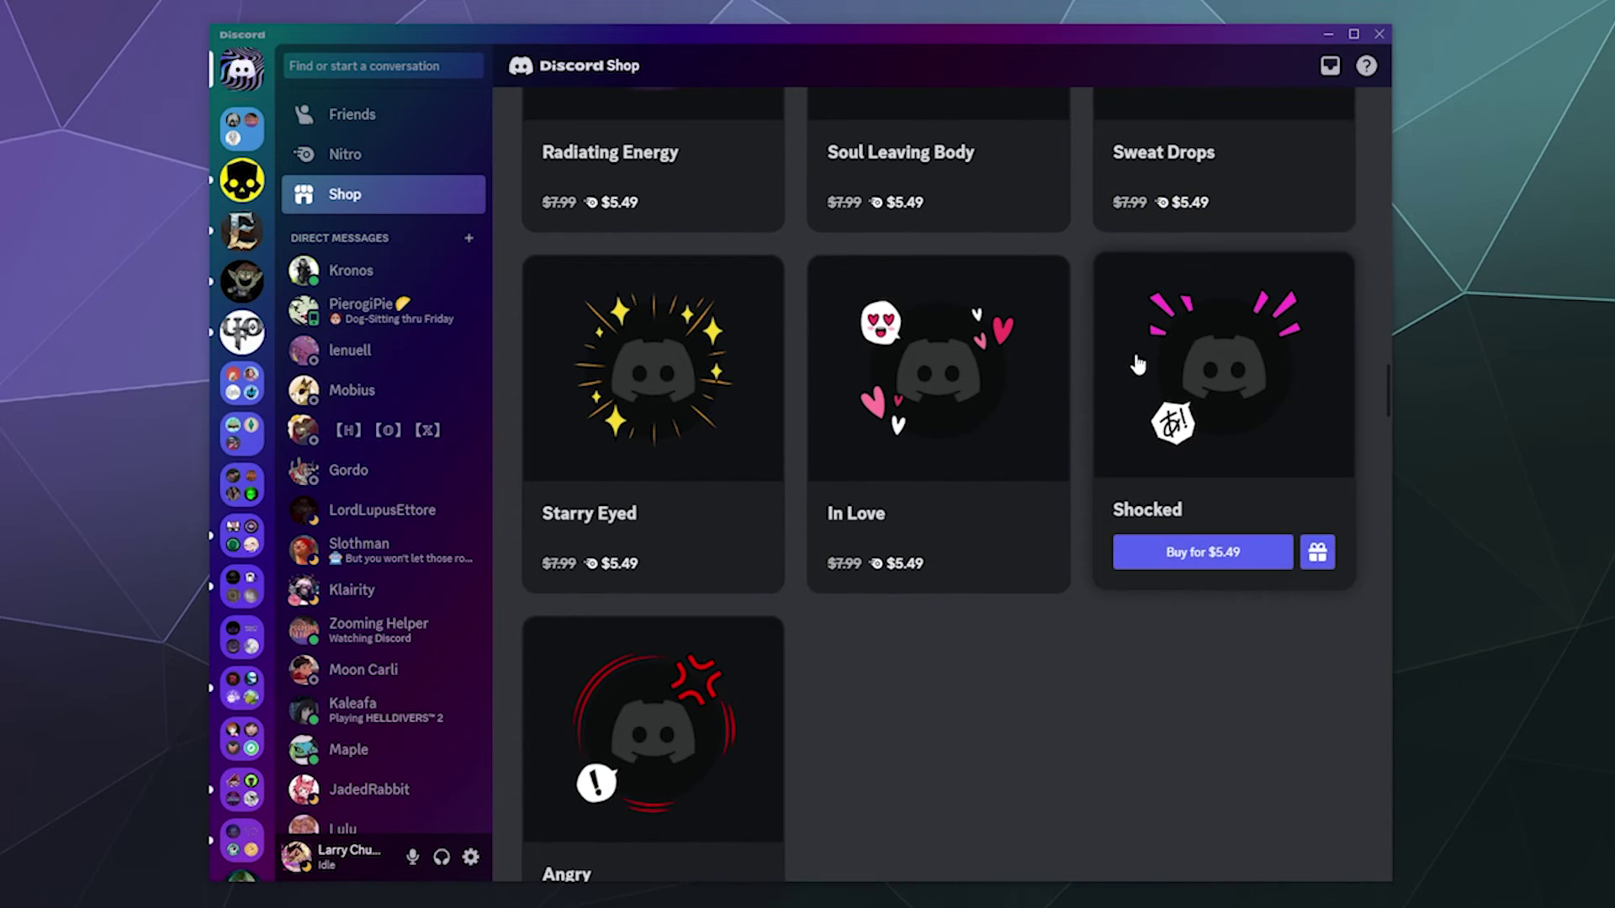
{"action": "scroll", "coordinate": [631, 395], "scroll_direction": "down", "scroll_amount": 4}
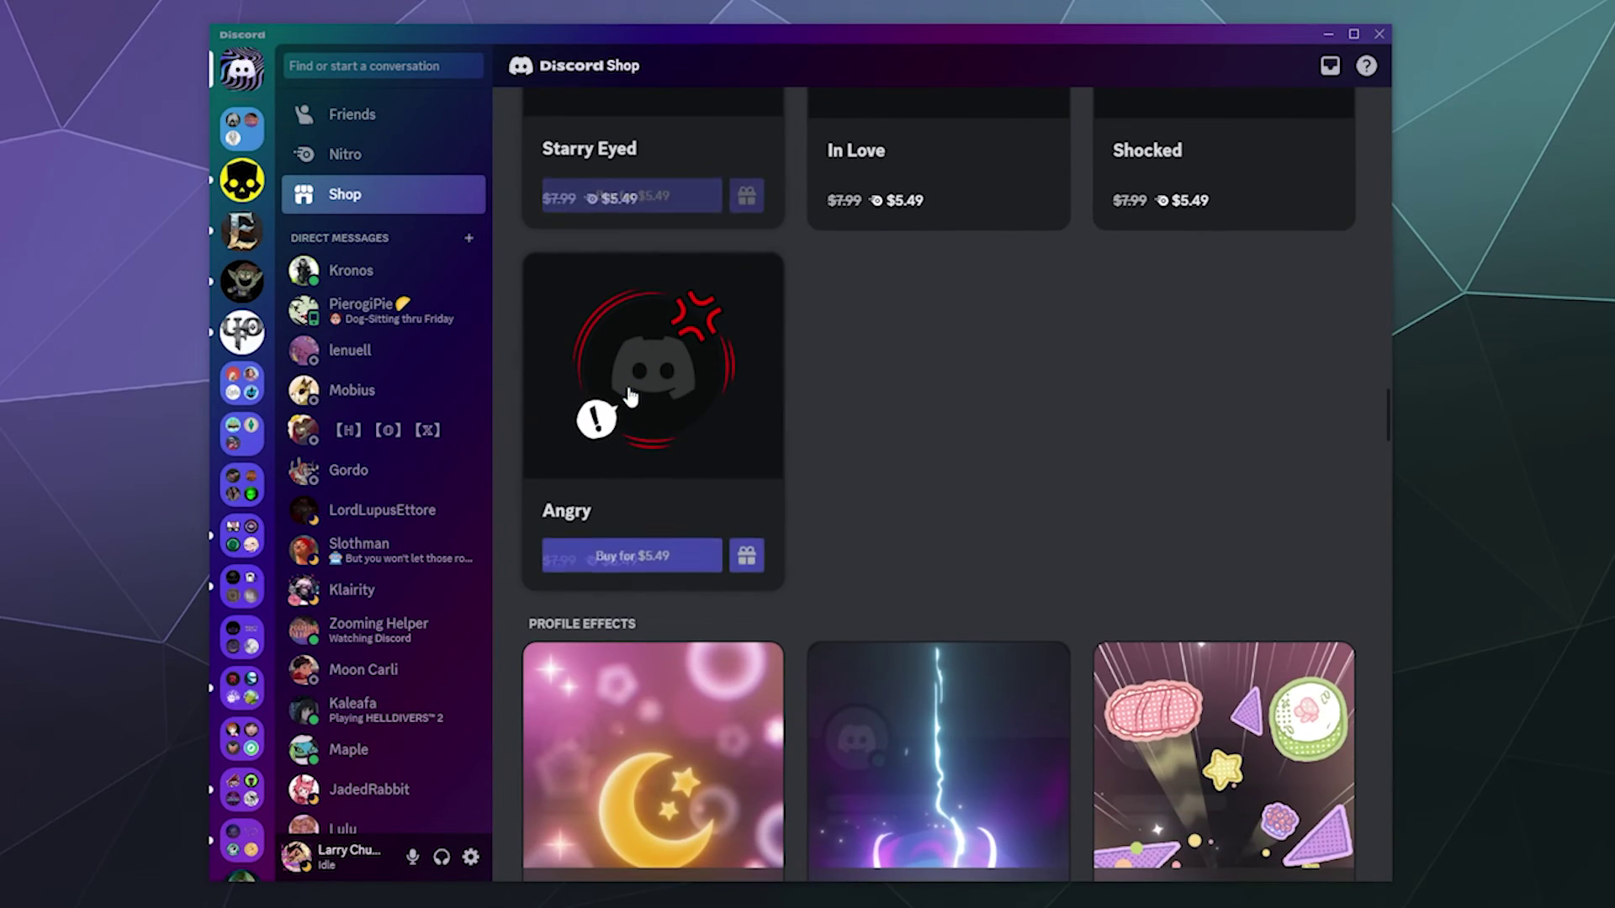
- Preview the Ki Detonate, Sushi Mania and Shuriken Strike profile effects and continue to the elemental avatar decorations
{"action": "scroll", "coordinate": [631, 372], "scroll_direction": "down", "scroll_amount": 5}
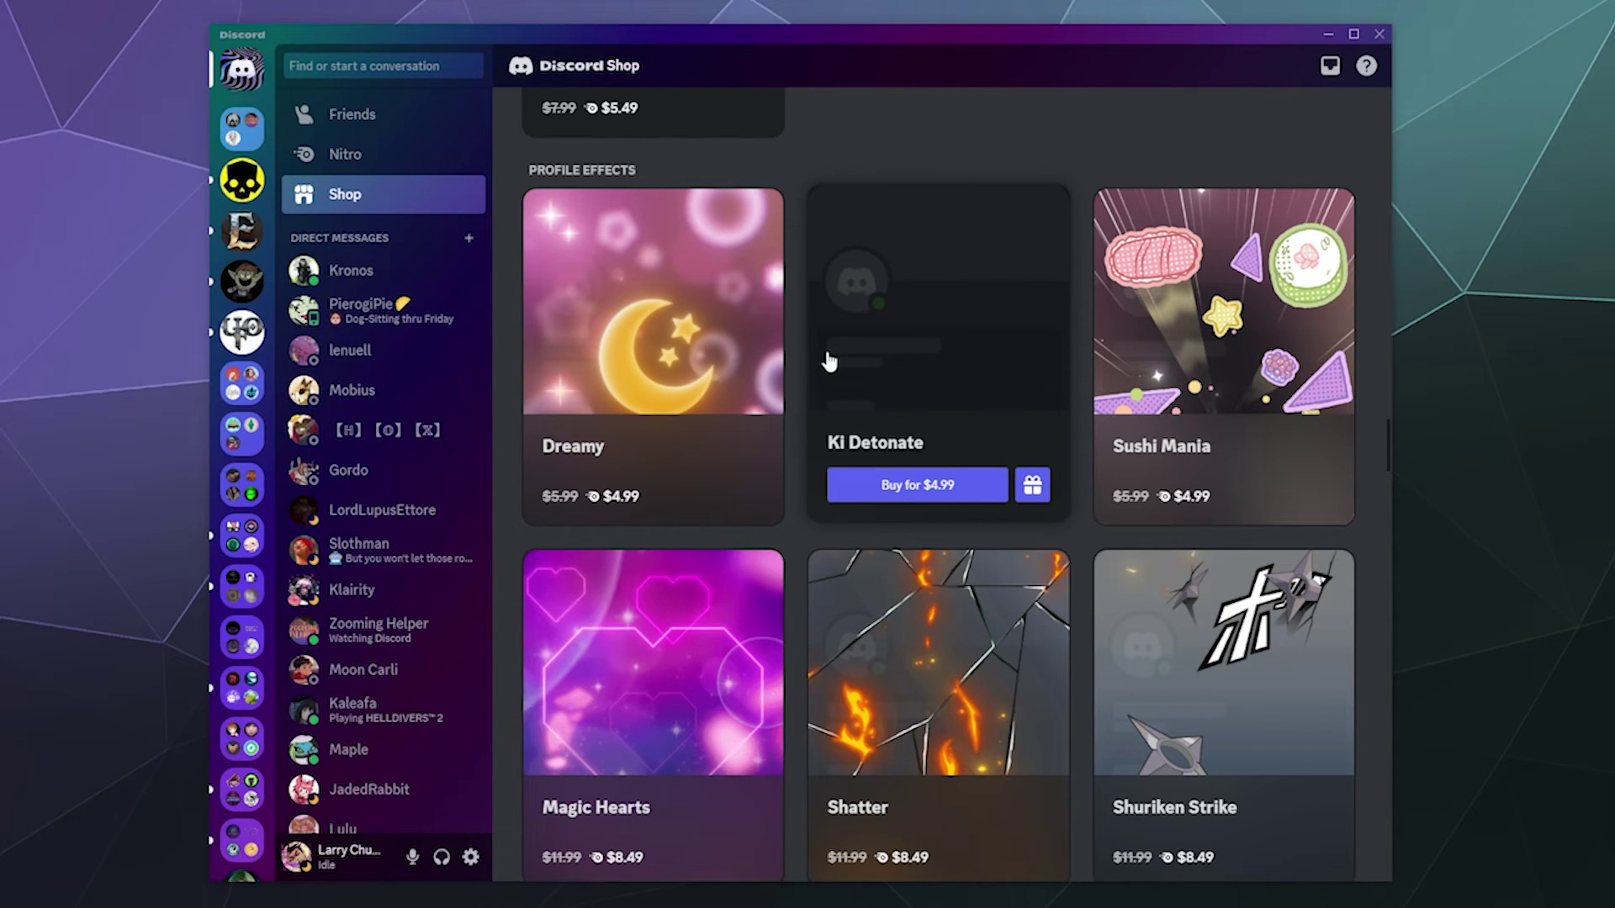
{"action": "scroll", "coordinate": [1251, 269], "scroll_direction": "down", "scroll_amount": 3}
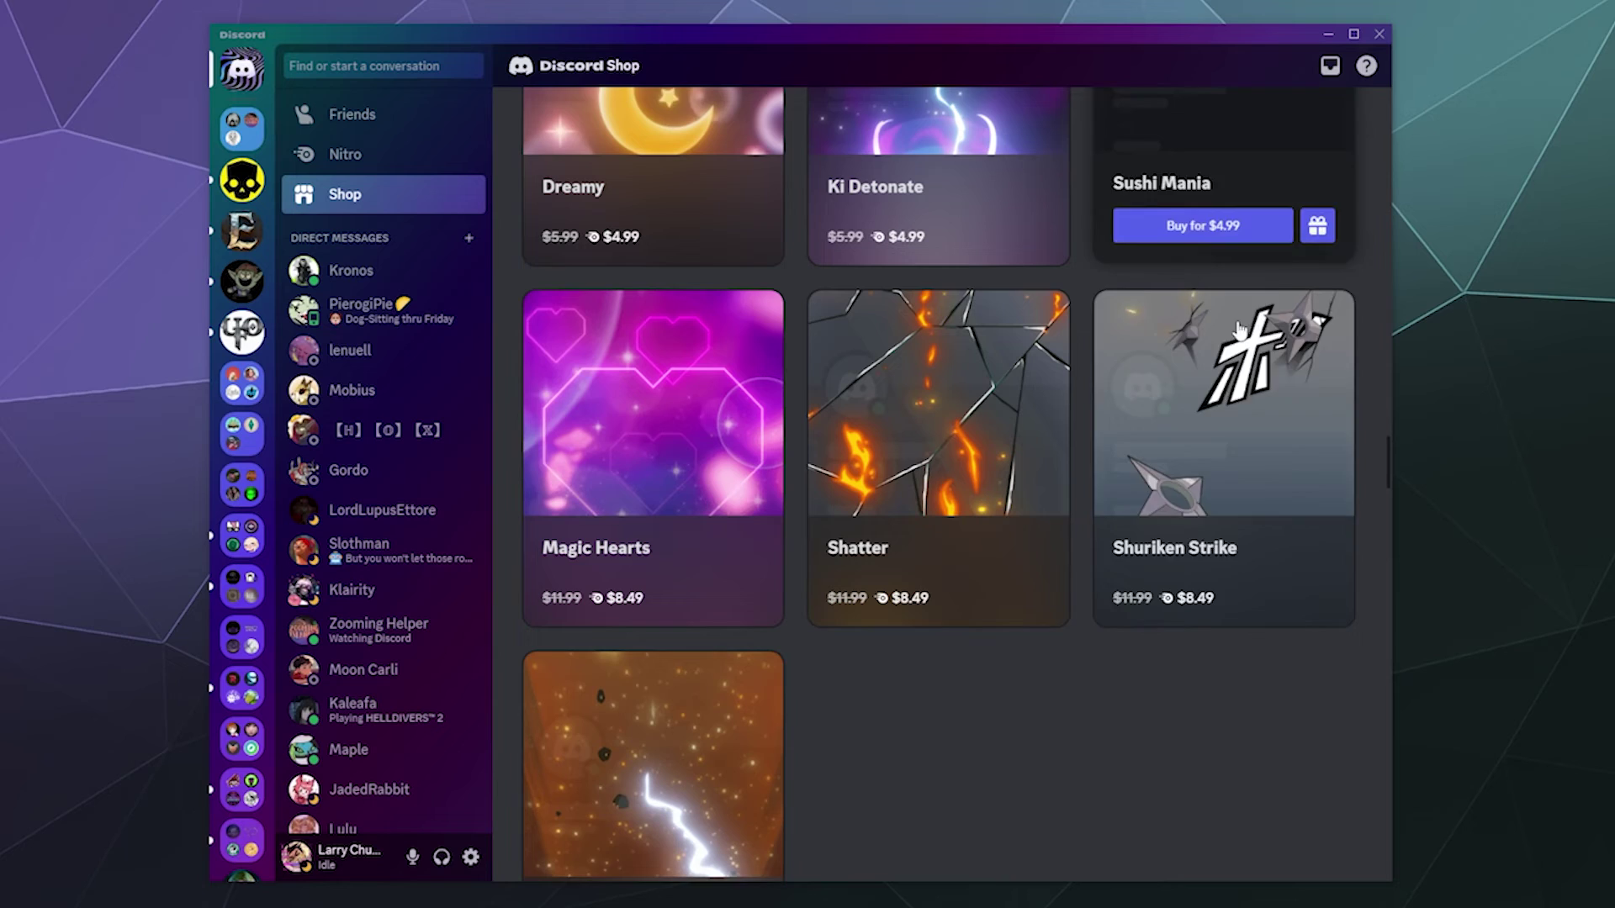
{"action": "mouse_move", "coordinate": [1171, 386]}
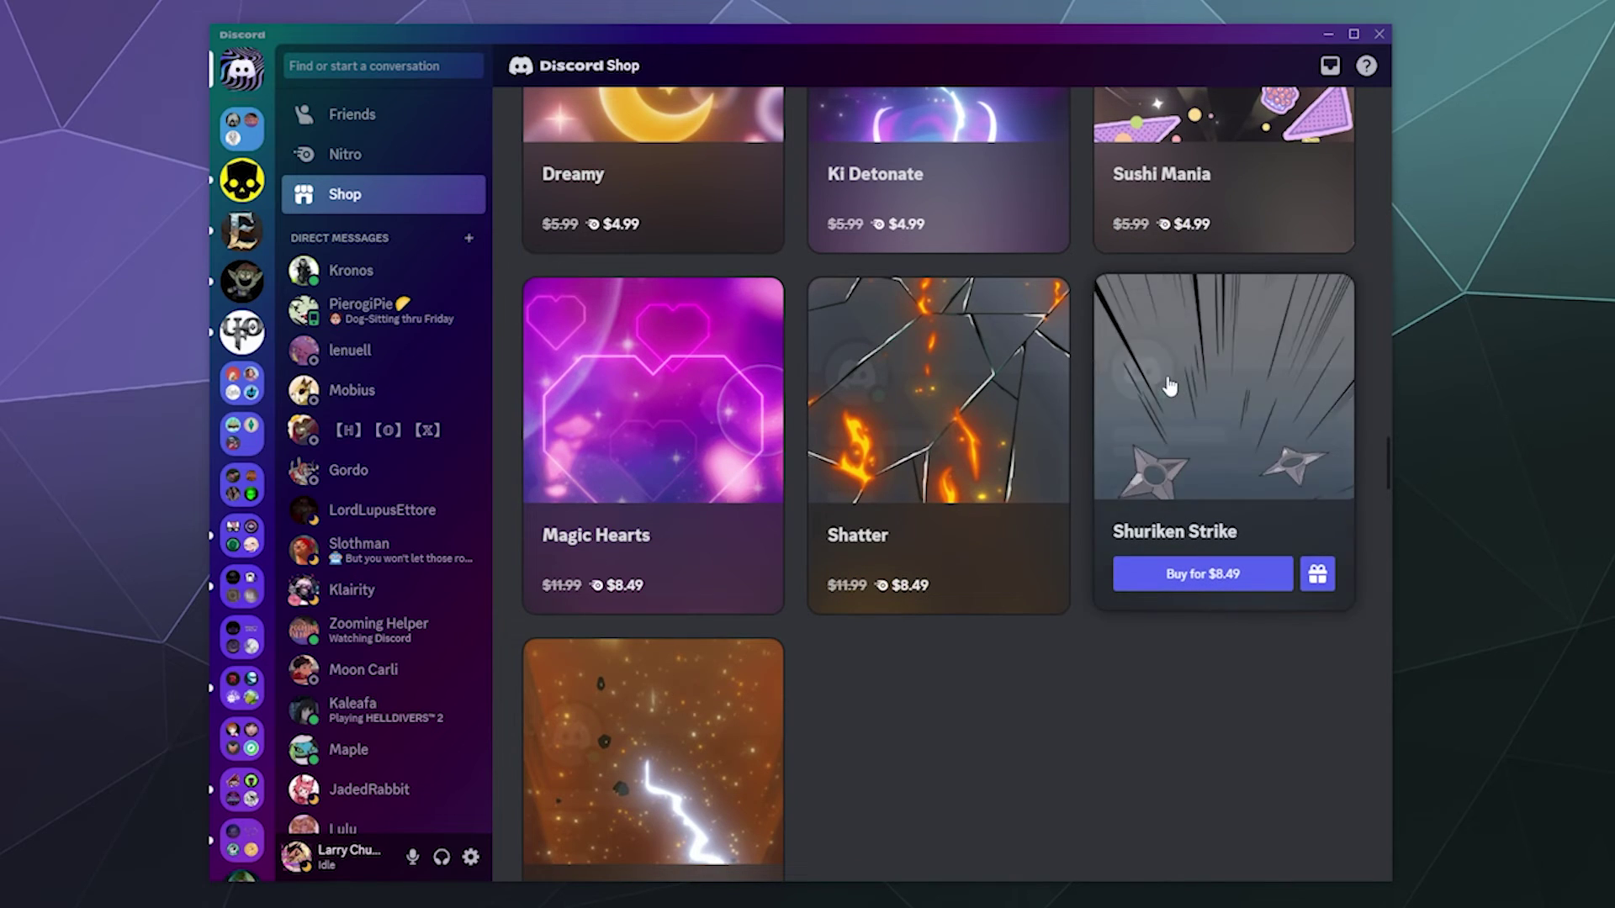
{"action": "scroll", "coordinate": [641, 425], "scroll_direction": "down", "scroll_amount": 12}
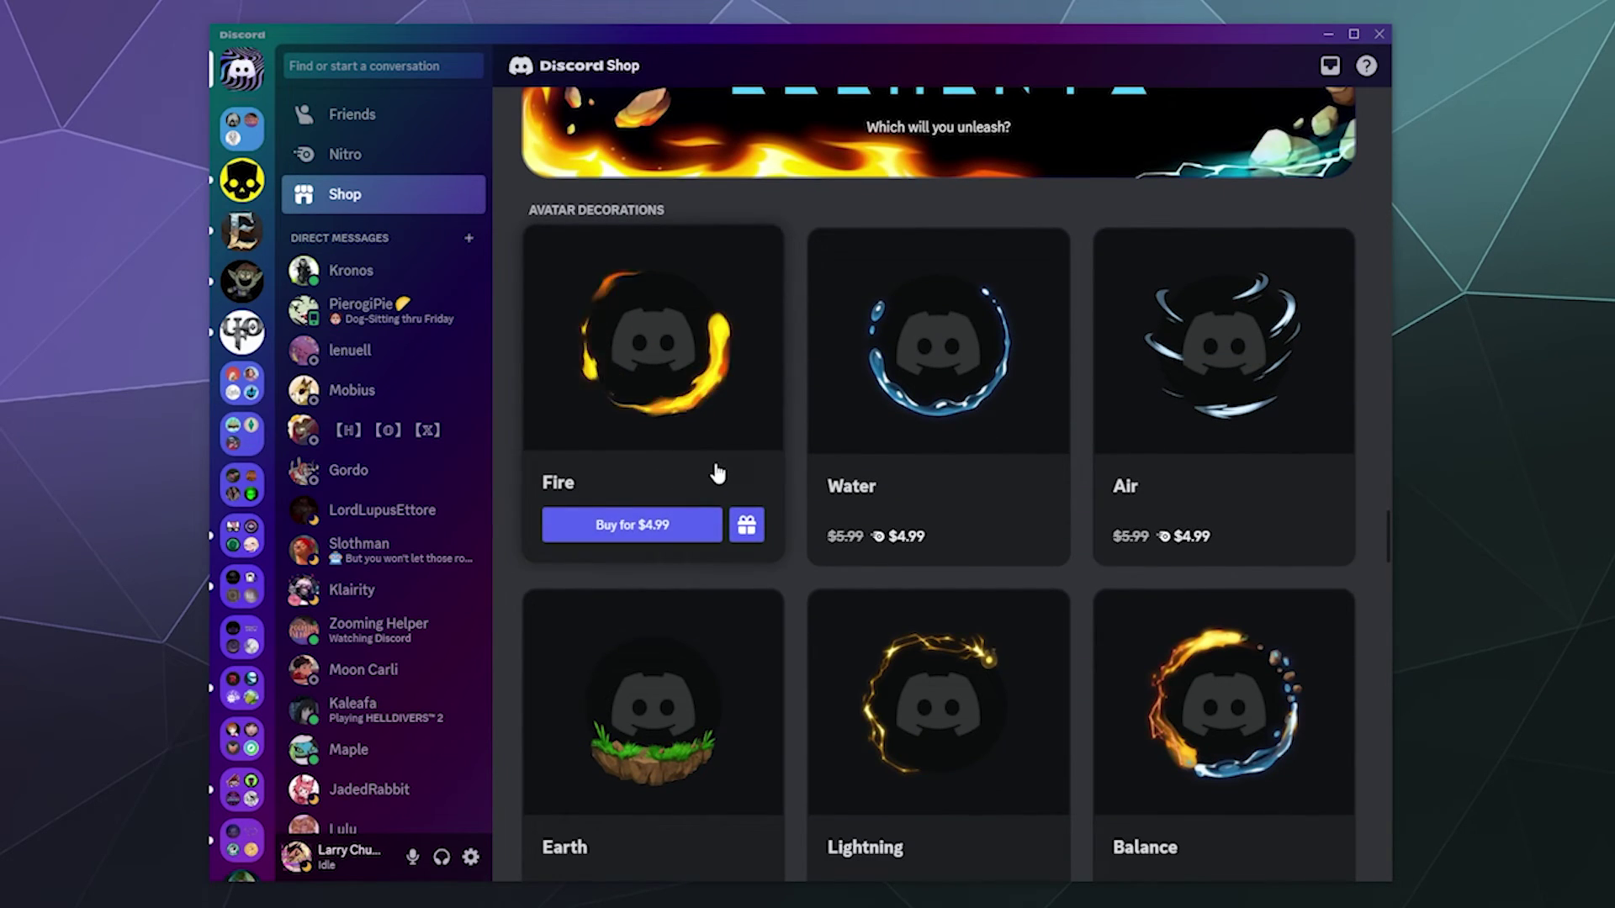
- Preview the Fire and Water avatar decorations and the Vortex and Mastery profile effects in the elemental collection
{"action": "mouse_move", "coordinate": [838, 352]}
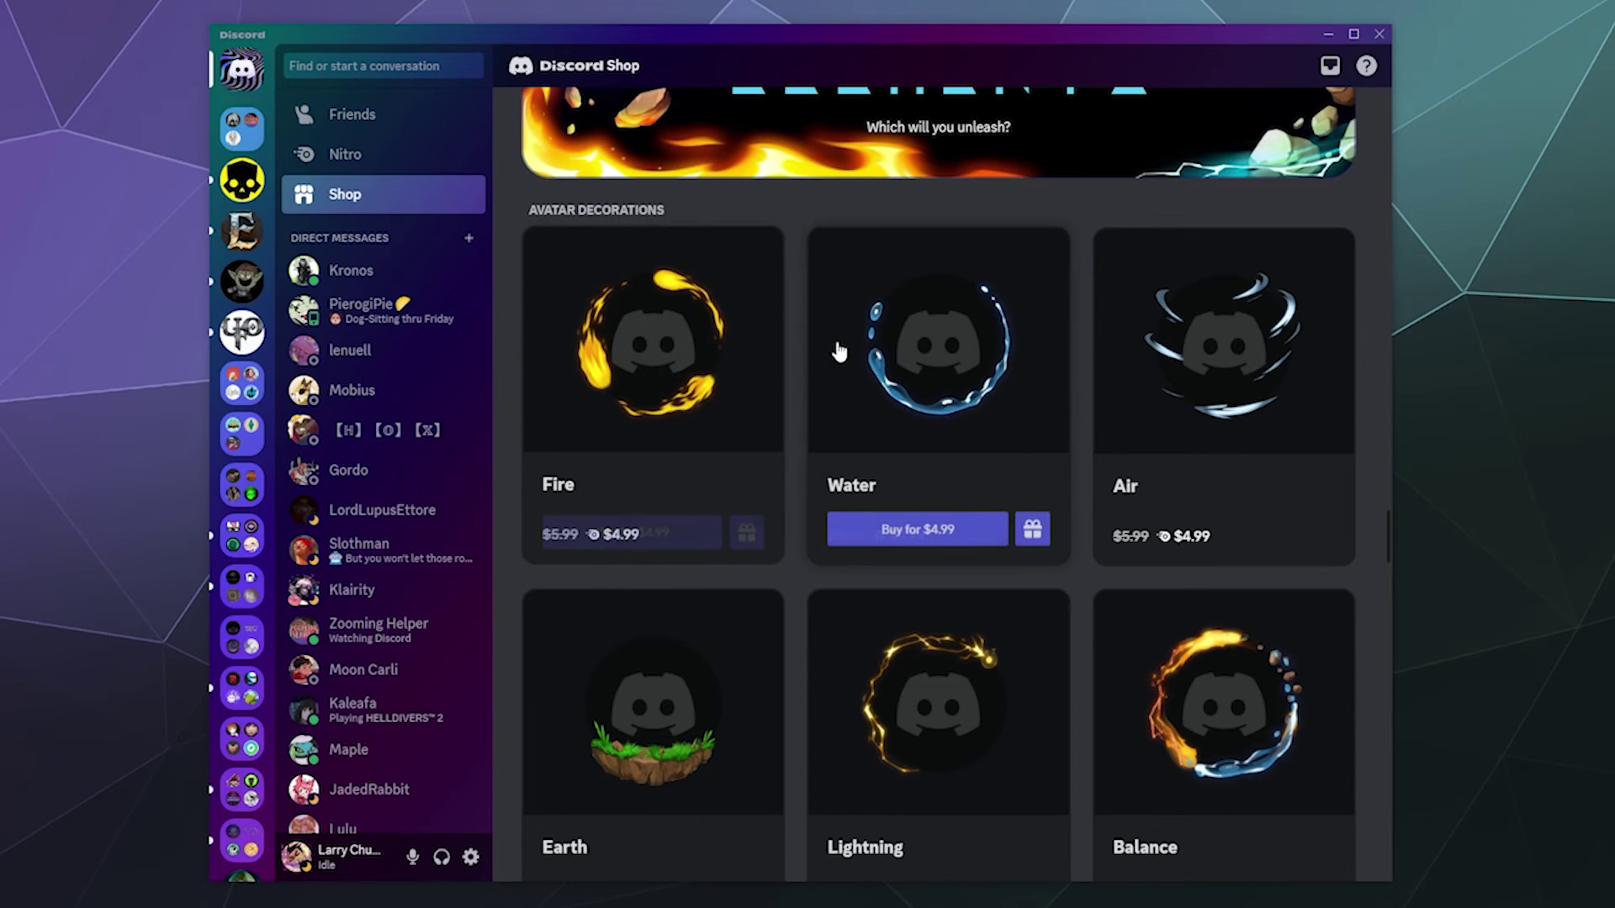
{"action": "mouse_move", "coordinate": [753, 531]}
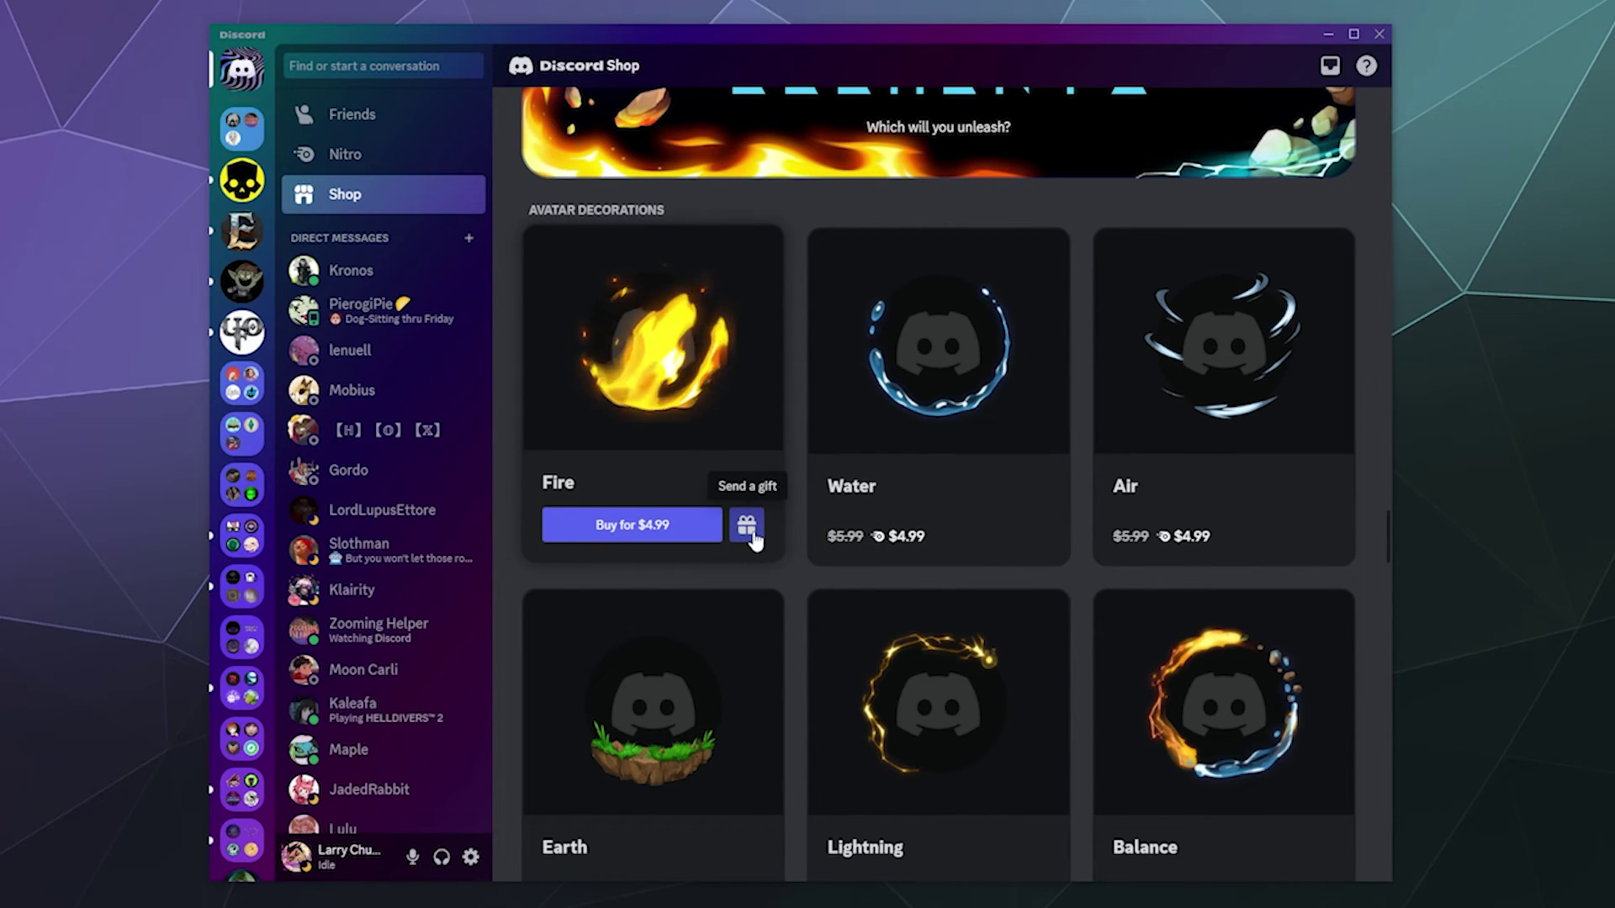
{"action": "scroll", "coordinate": [768, 522], "scroll_direction": "down", "scroll_amount": 10}
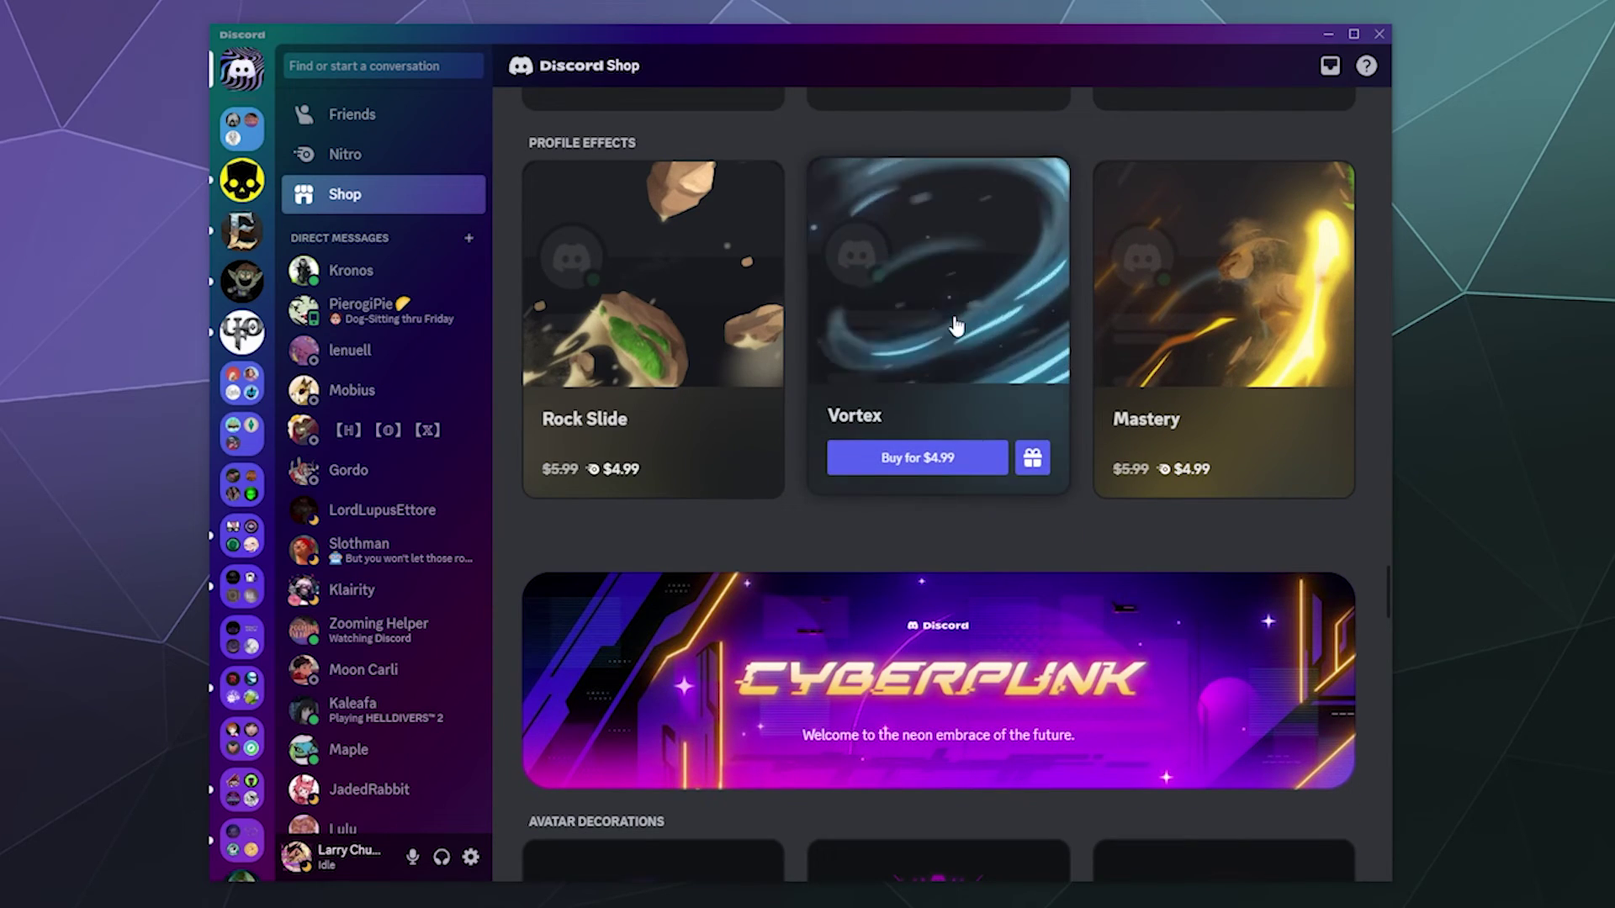
{"action": "mouse_move", "coordinate": [1161, 314]}
- Browse from the Cyberpunk avatar decorations through to the DISXCORE collection and preview its Cyberspace profile effect
{"action": "scroll", "coordinate": [1161, 319], "scroll_direction": "down", "scroll_amount": 6}
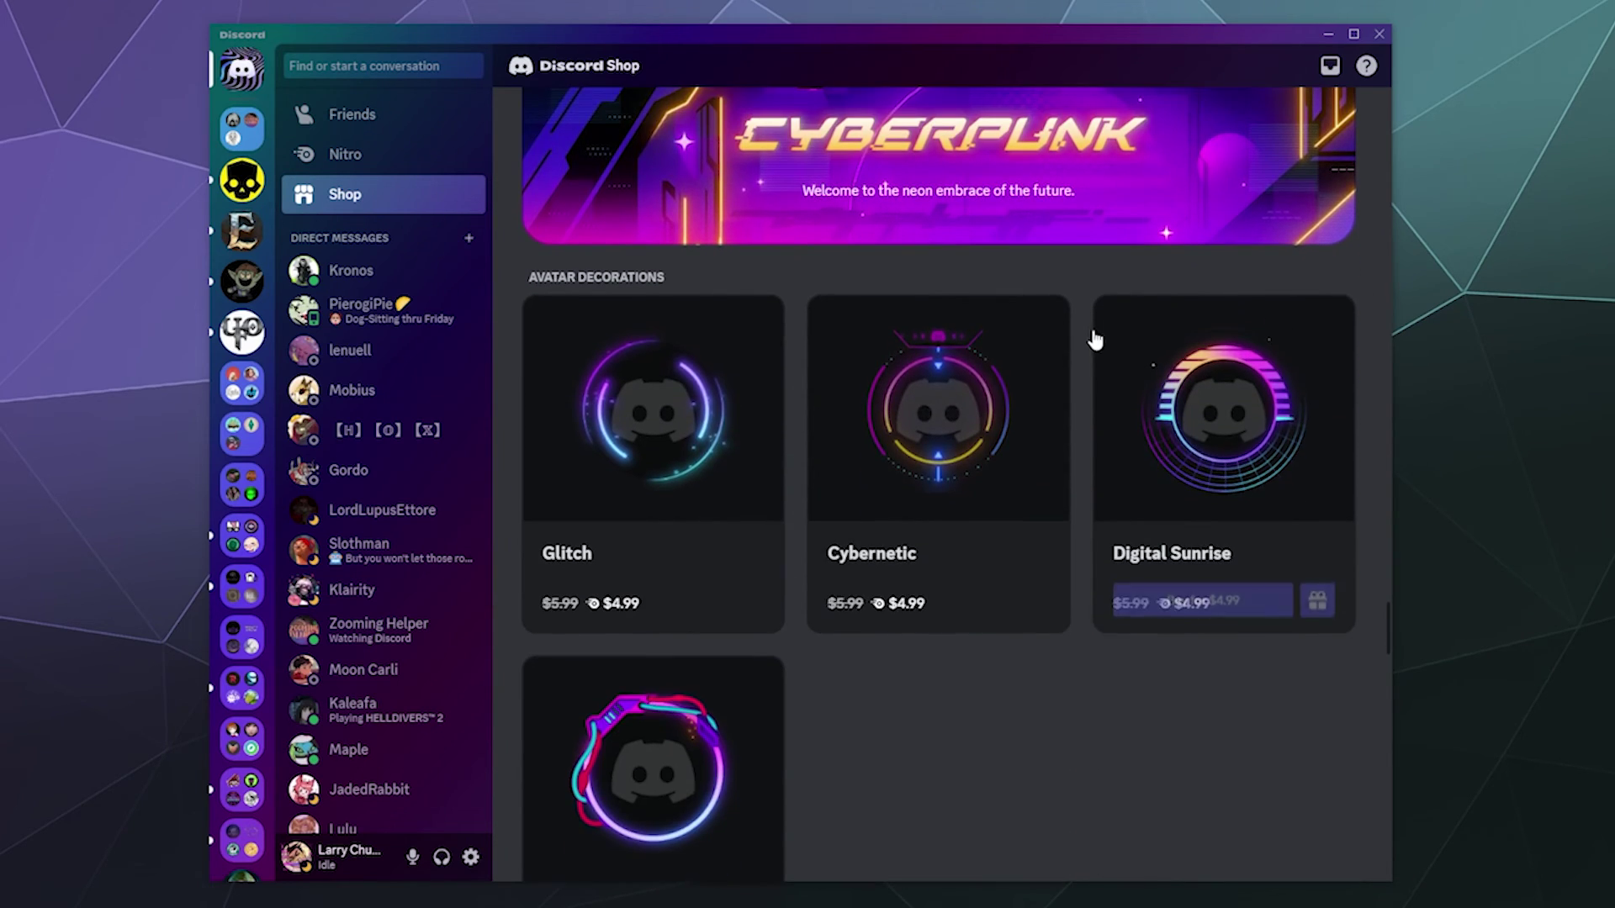
{"action": "mouse_move", "coordinate": [965, 400]}
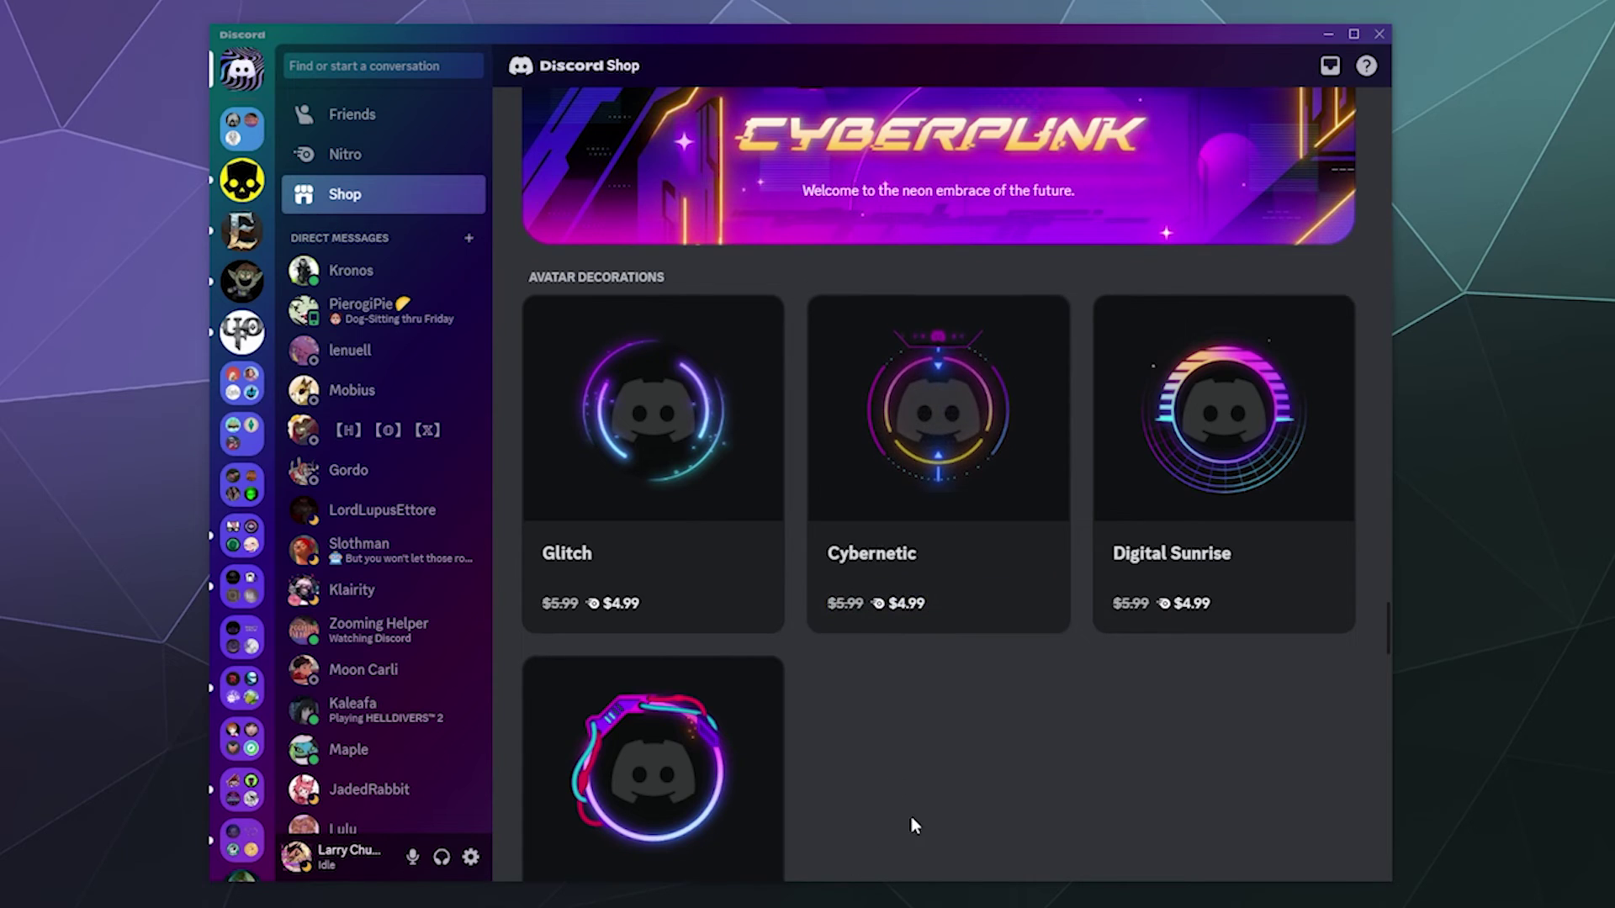
{"action": "scroll", "coordinate": [913, 815], "scroll_direction": "down", "scroll_amount": 15}
{"action": "scroll", "coordinate": [917, 809], "scroll_direction": "down", "scroll_amount": 20}
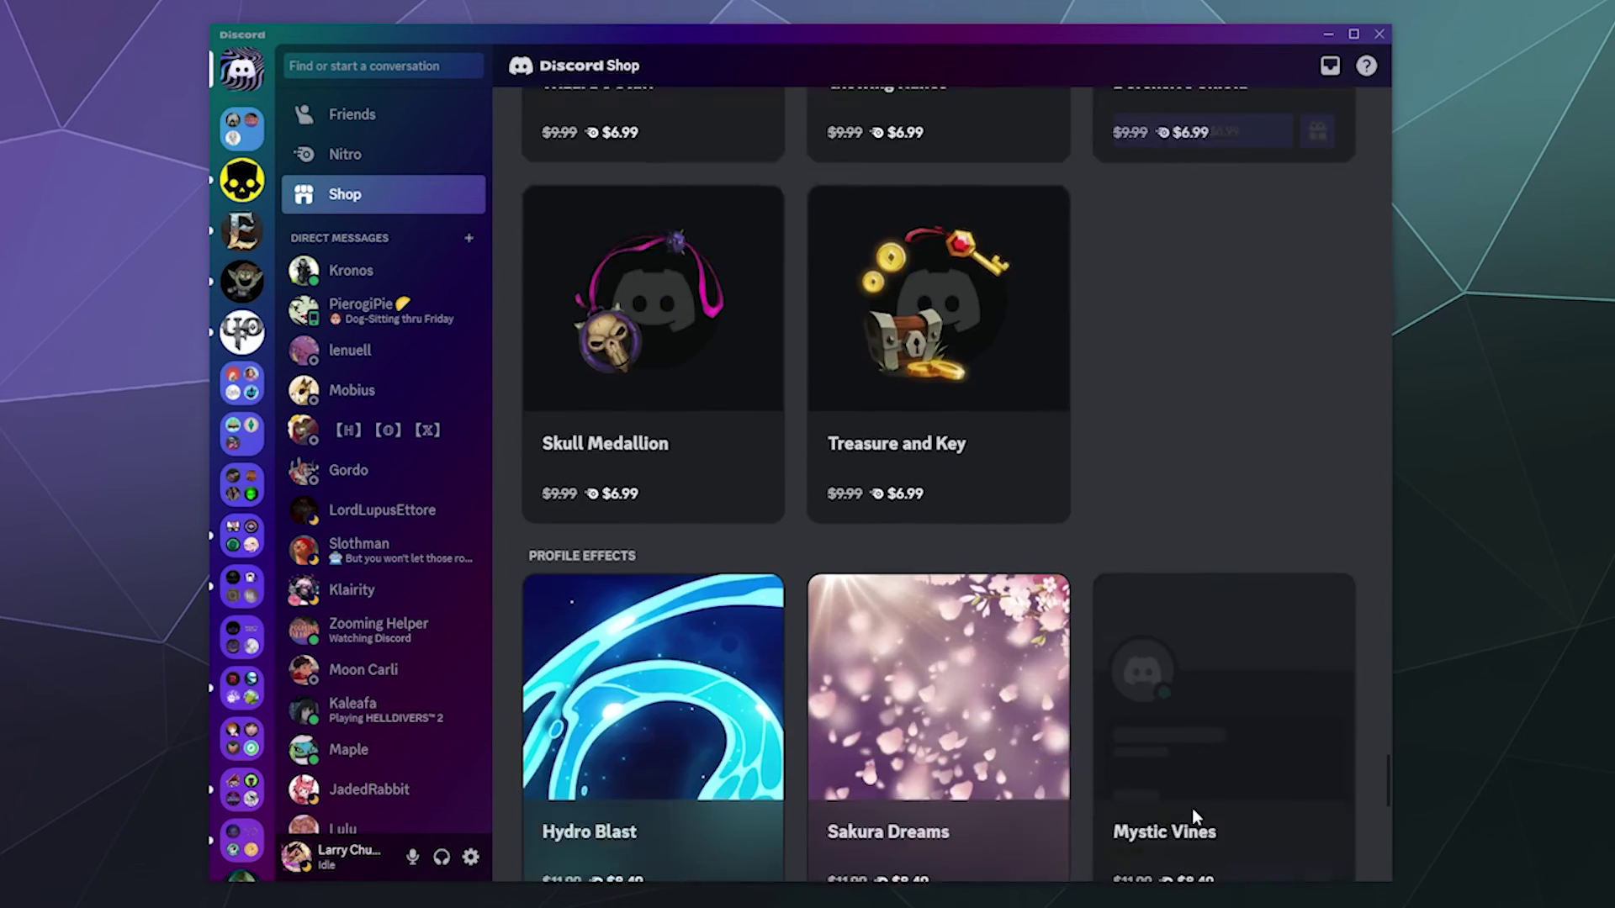
{"action": "scroll", "coordinate": [1198, 799], "scroll_direction": "up", "scroll_amount": 5}
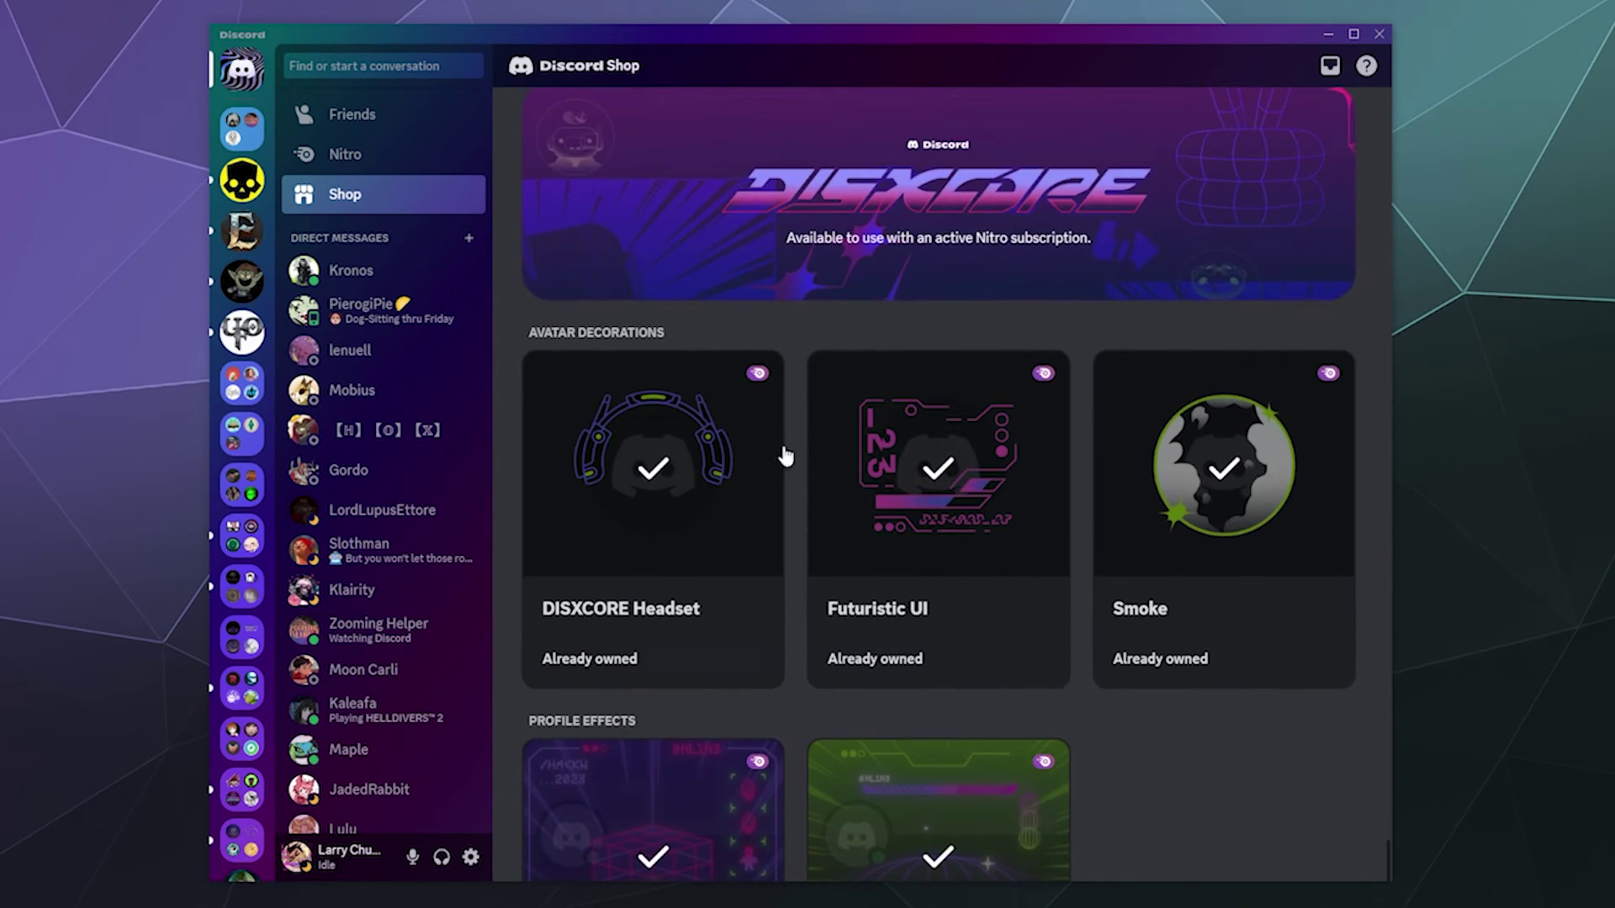
{"action": "scroll", "coordinate": [757, 471], "scroll_direction": "down", "scroll_amount": 5}
{"action": "mouse_move", "coordinate": [880, 408]}
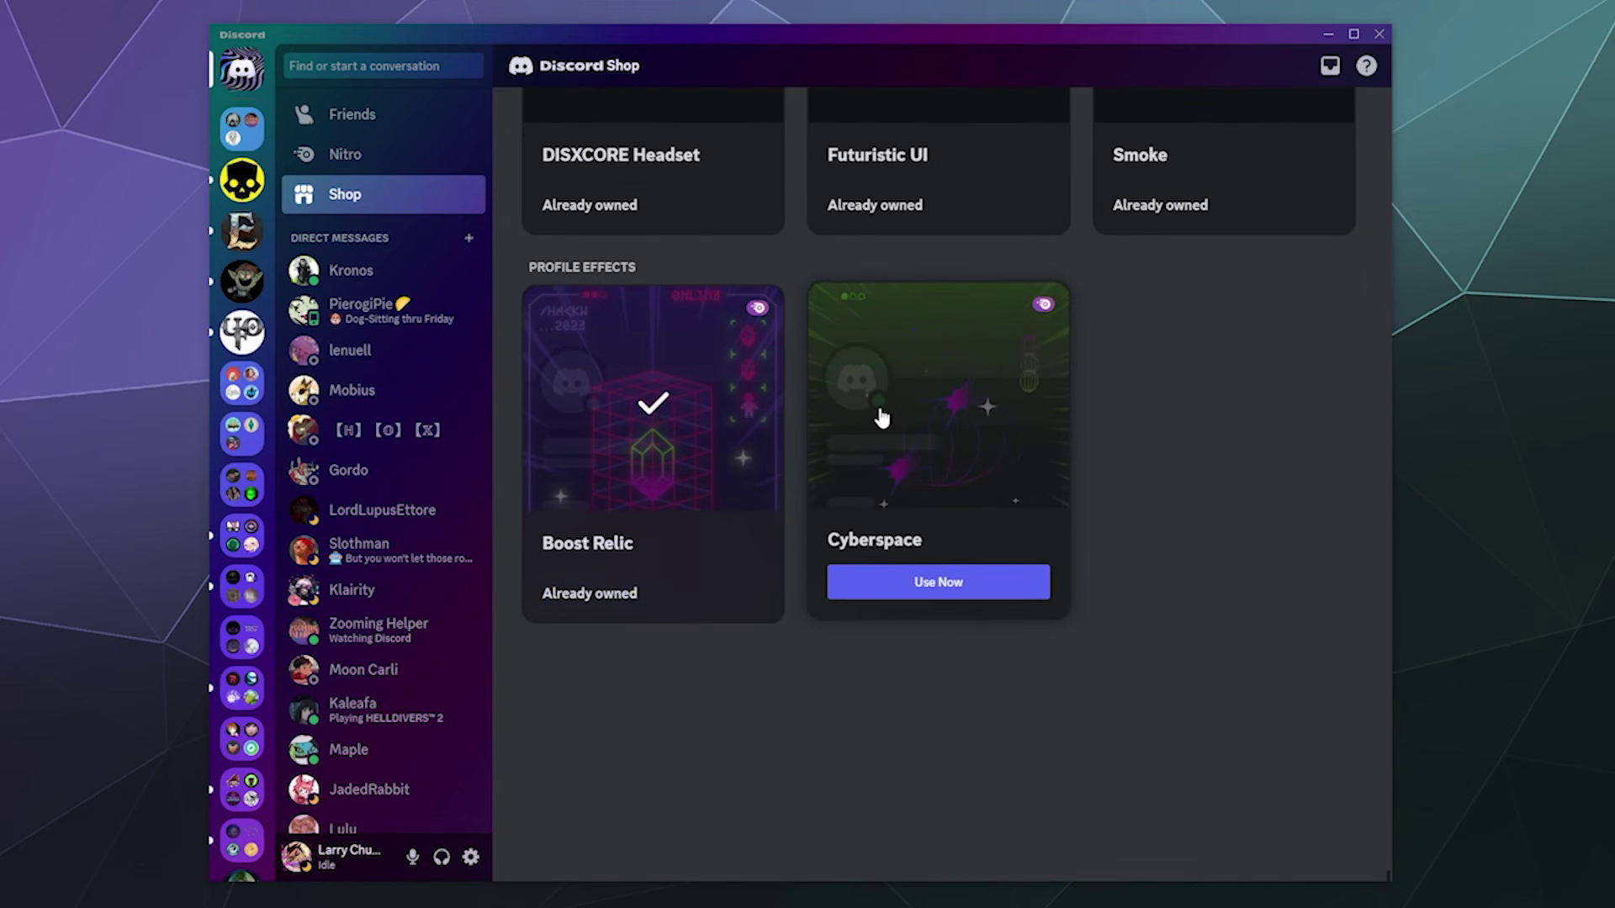
- Look through the Fantasy collection's profile effects and avatar decorations, including Pixie Dust, Sakura Dreams, Treasure and Key, Glowing Runes and Magical Potion
{"action": "scroll", "coordinate": [877, 431], "scroll_direction": "up", "scroll_amount": 15}
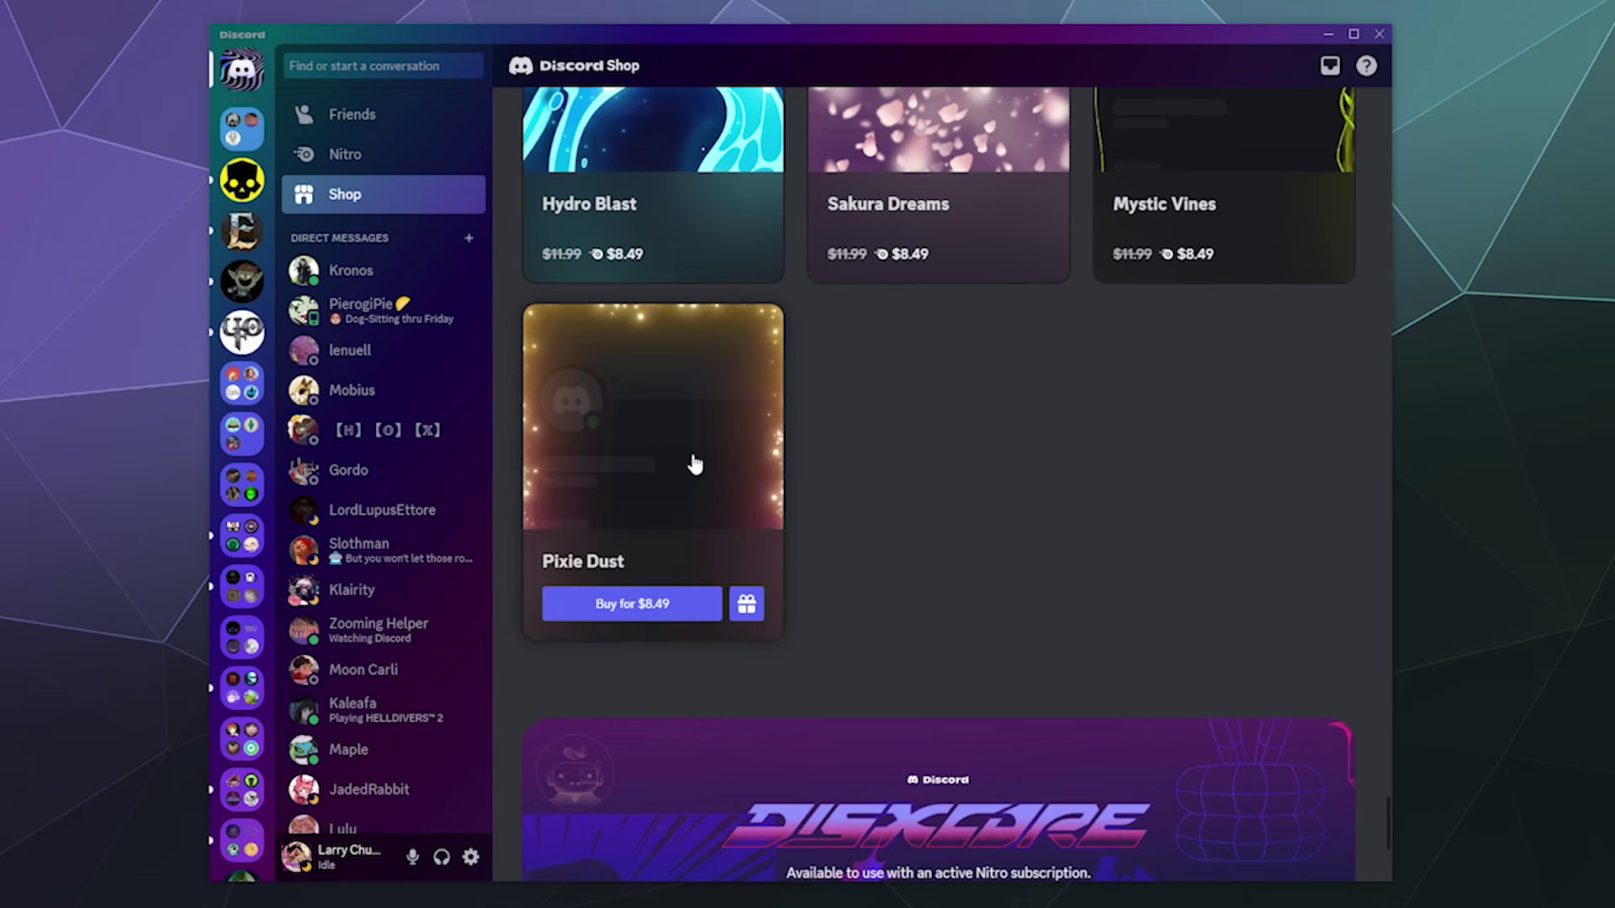
{"action": "scroll", "coordinate": [692, 462], "scroll_direction": "up", "scroll_amount": 3}
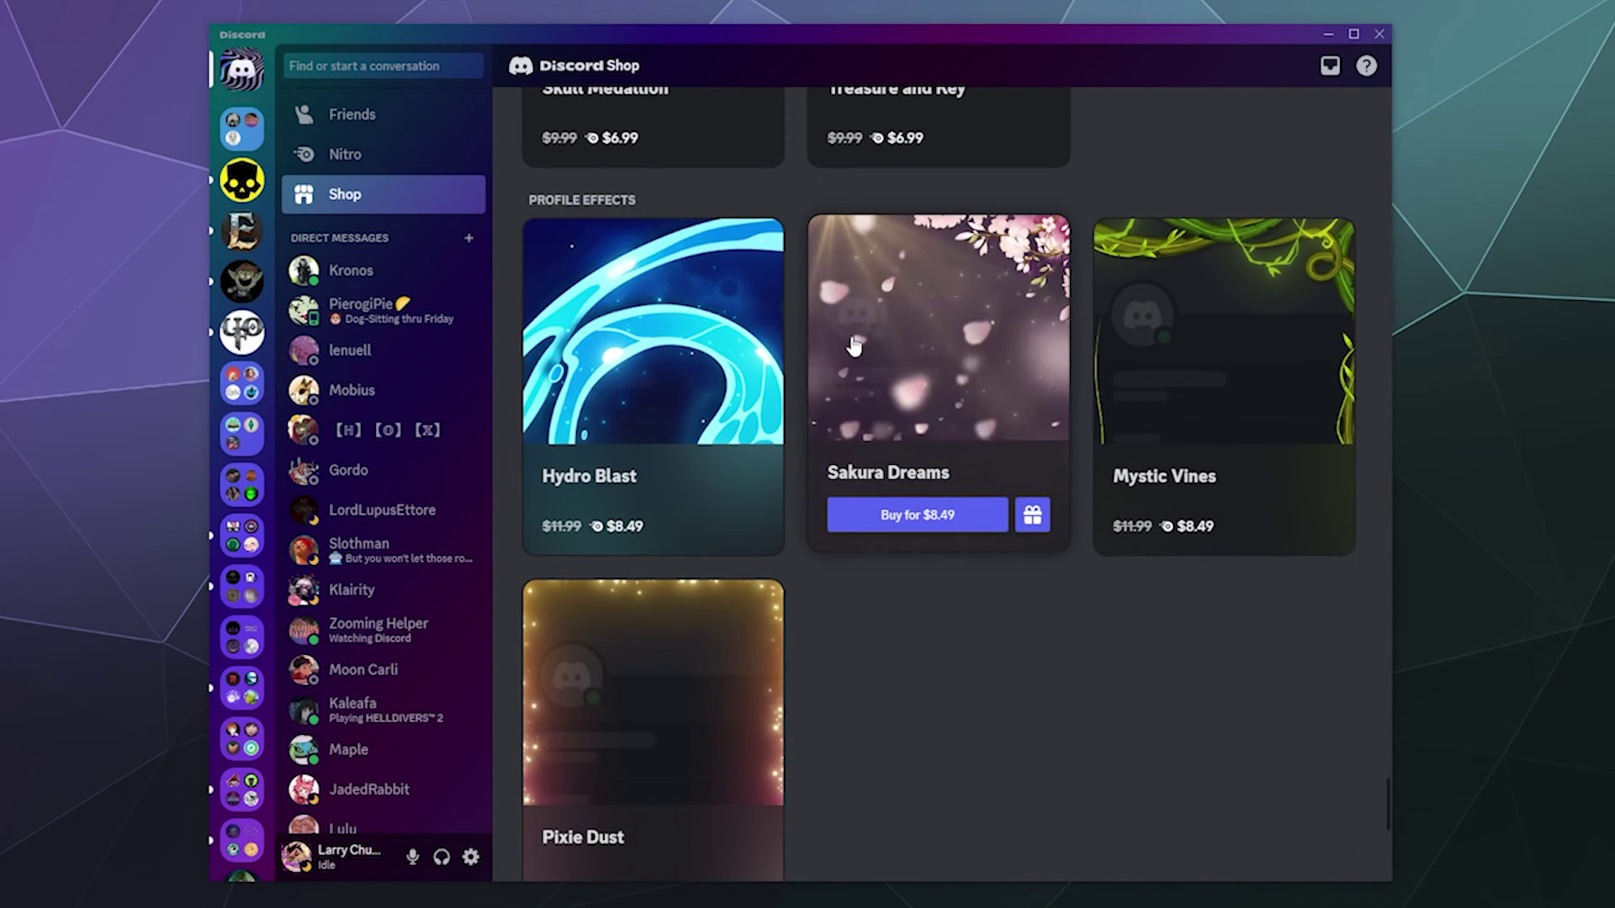
{"action": "scroll", "coordinate": [854, 345], "scroll_direction": "up", "scroll_amount": 4}
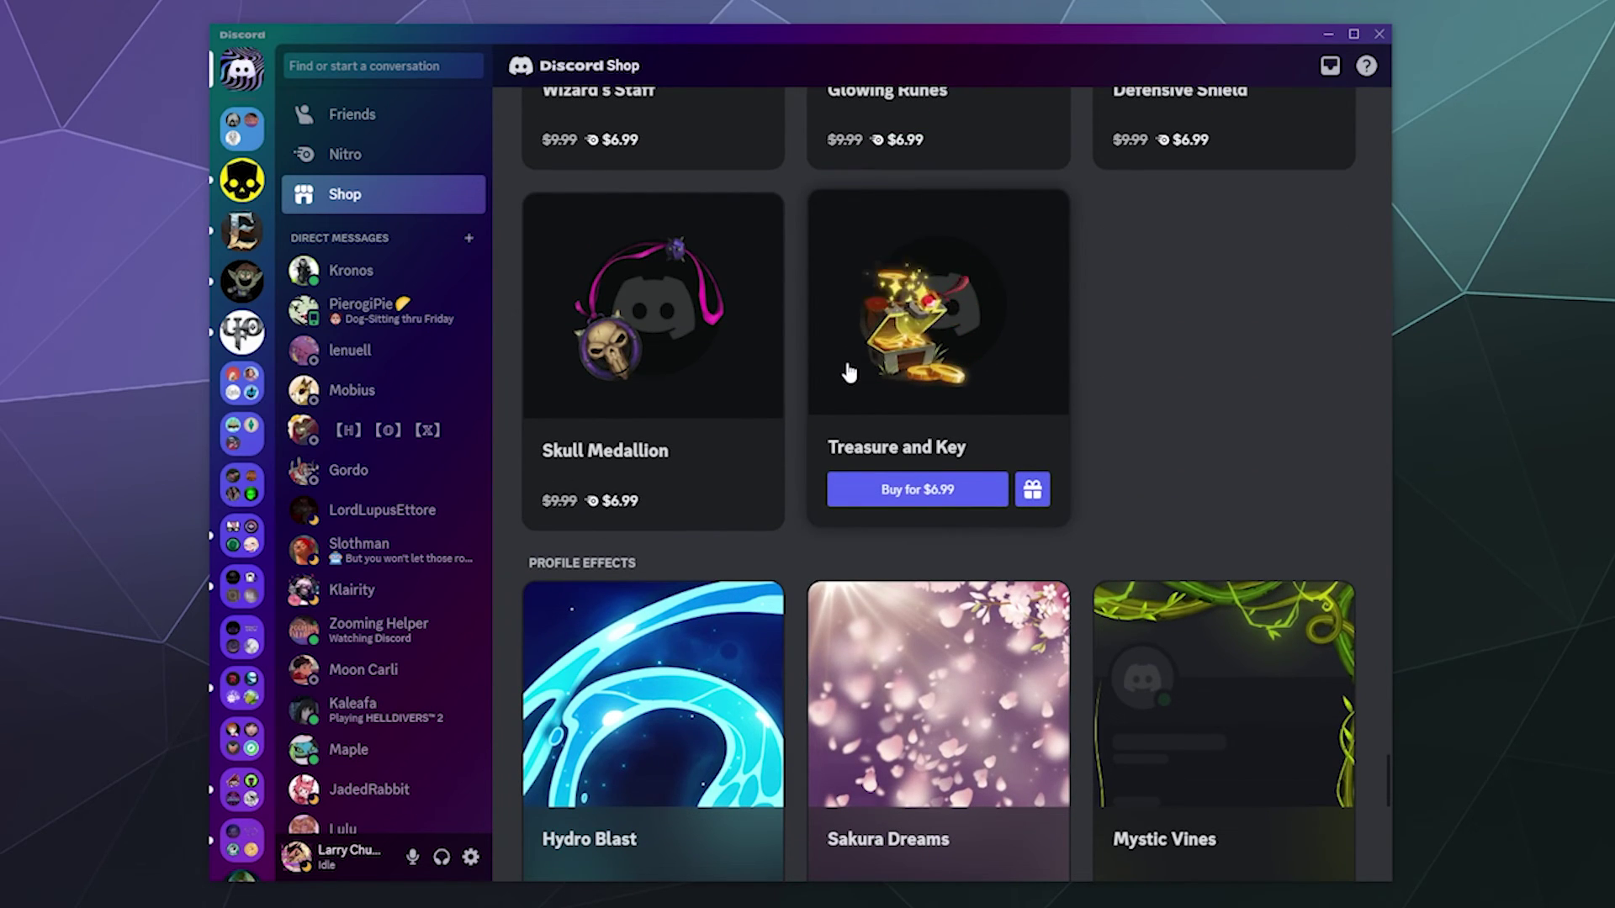
{"action": "scroll", "coordinate": [848, 370], "scroll_direction": "up", "scroll_amount": 3}
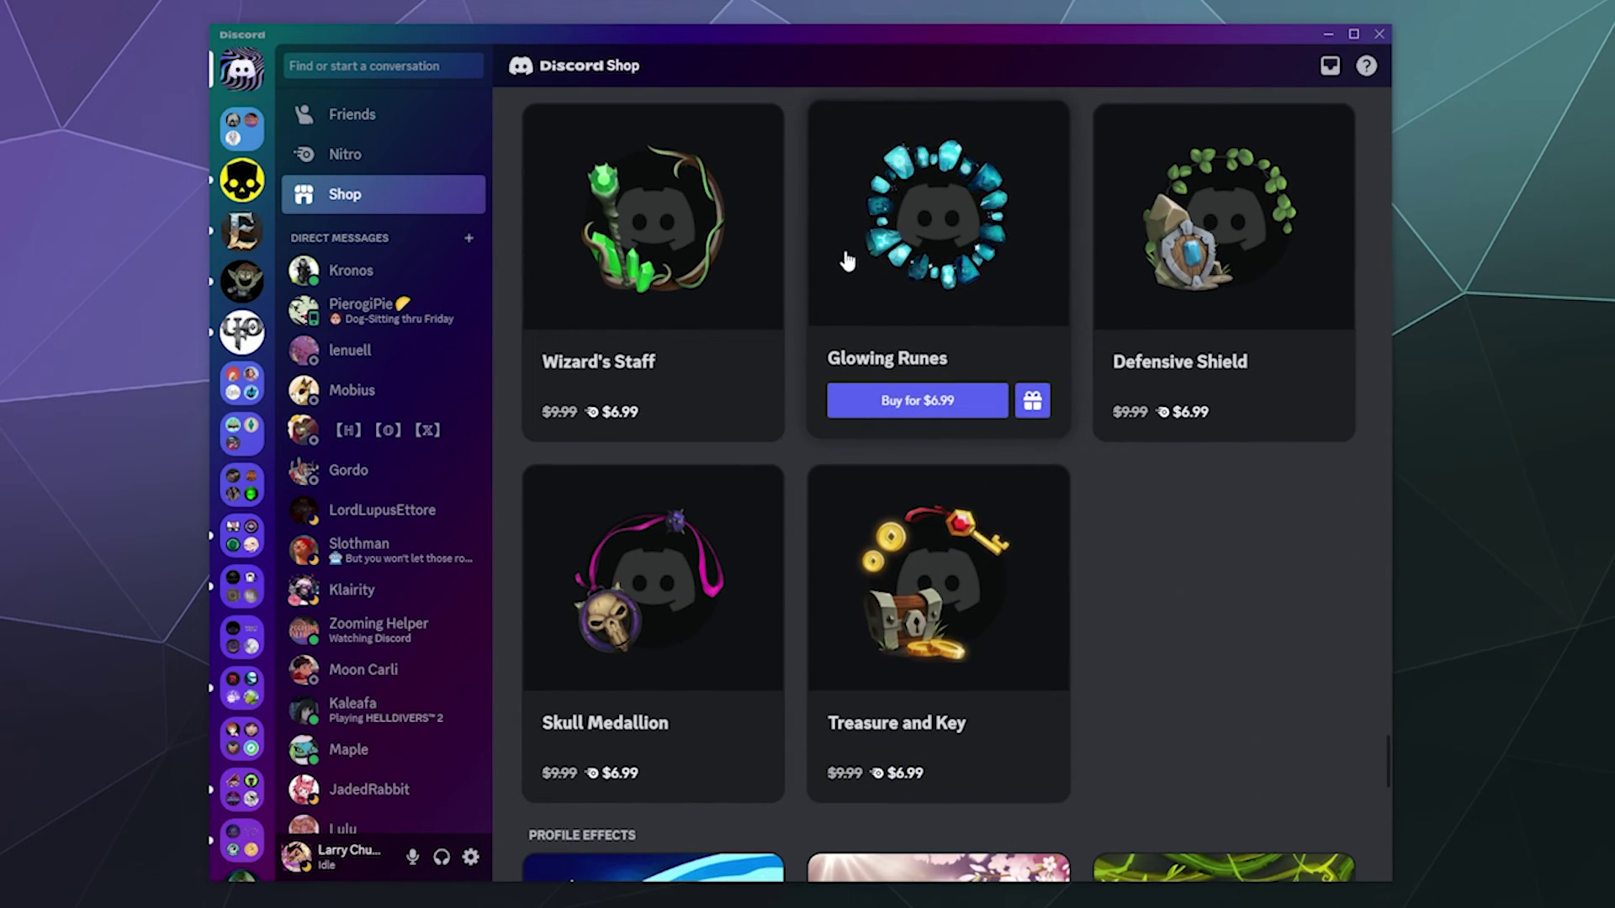
{"action": "scroll", "coordinate": [839, 263], "scroll_direction": "up", "scroll_amount": 5}
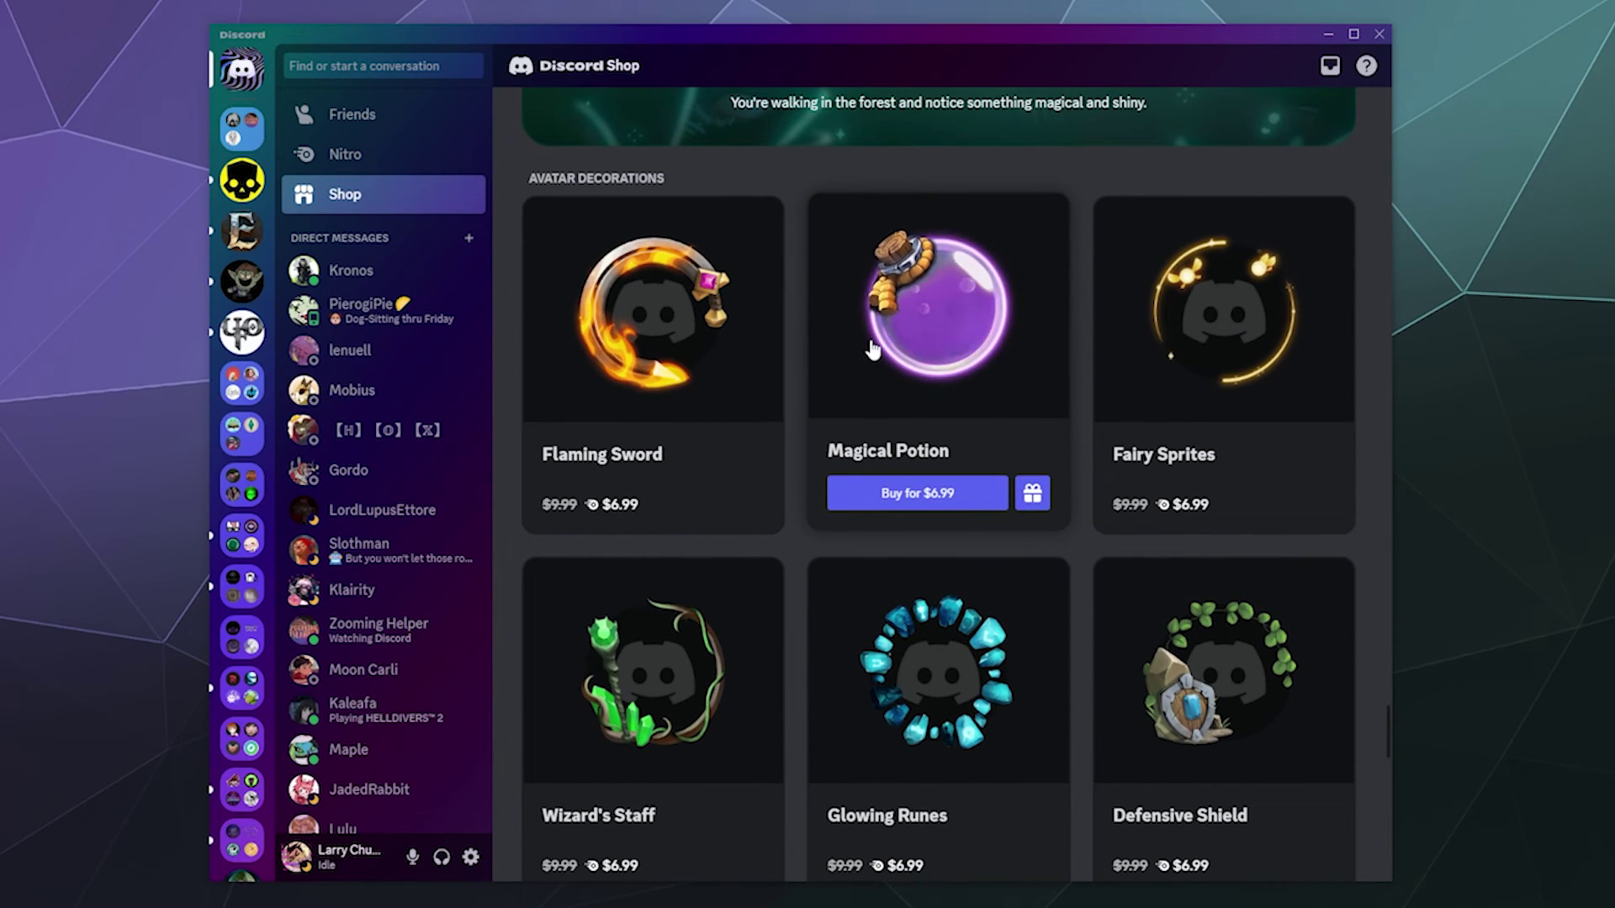
- Preview the Cyberpunk collection's Uplink Error and Nightrunner profile effects and its Glitch, Cybernetic, Digital Sunrise and Implant decorations
{"action": "scroll", "coordinate": [872, 349], "scroll_direction": "up", "scroll_amount": 8}
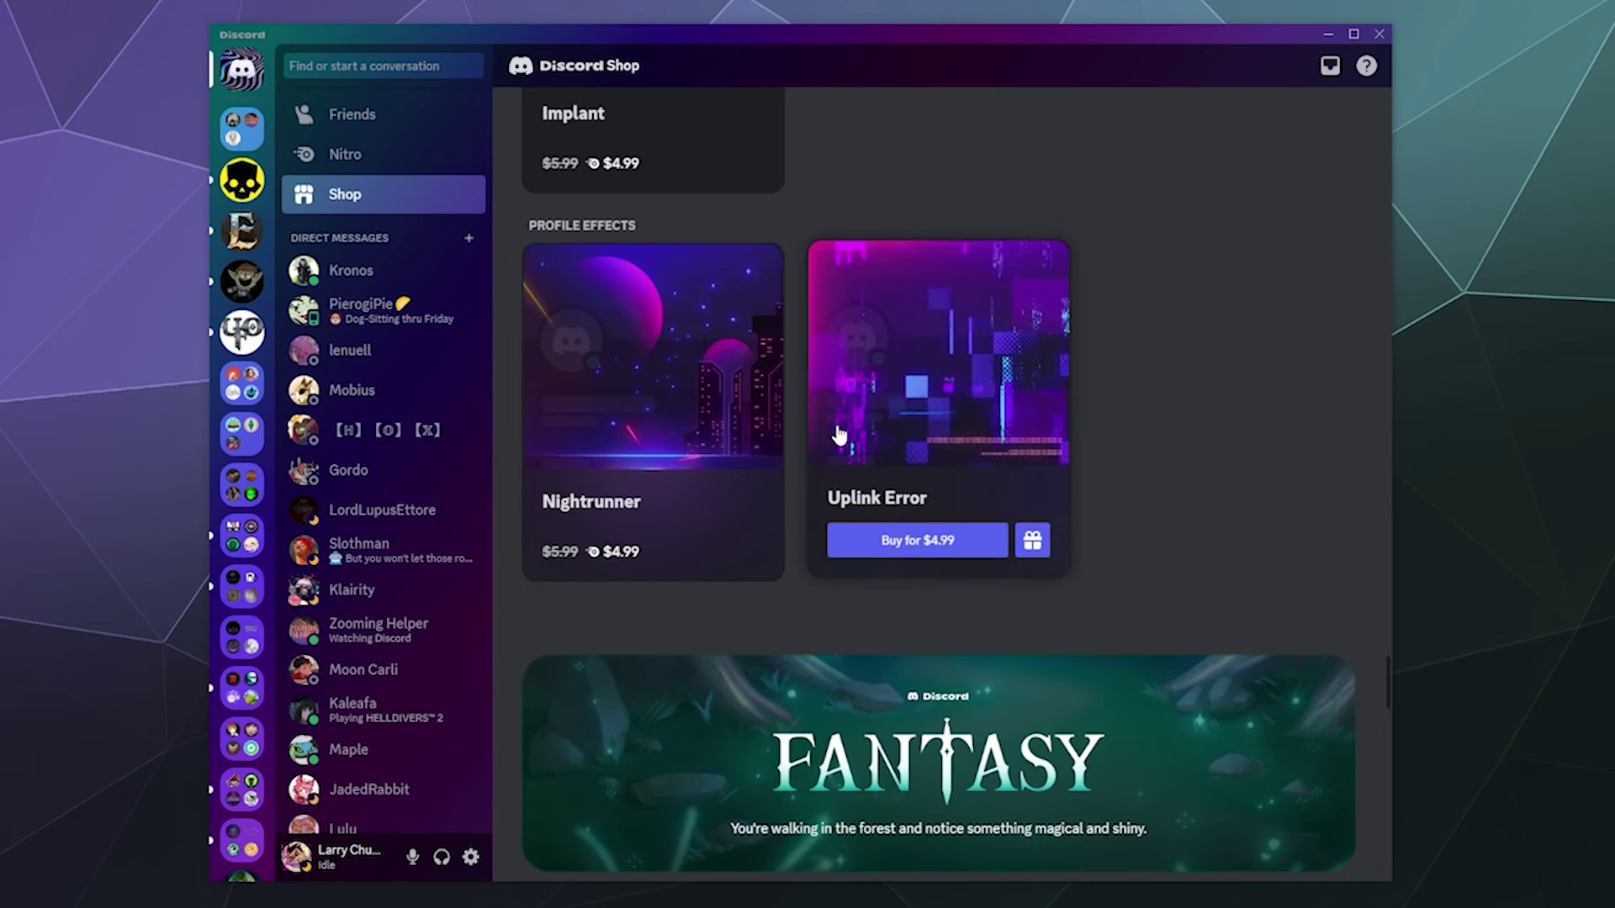
{"action": "mouse_move", "coordinate": [623, 385]}
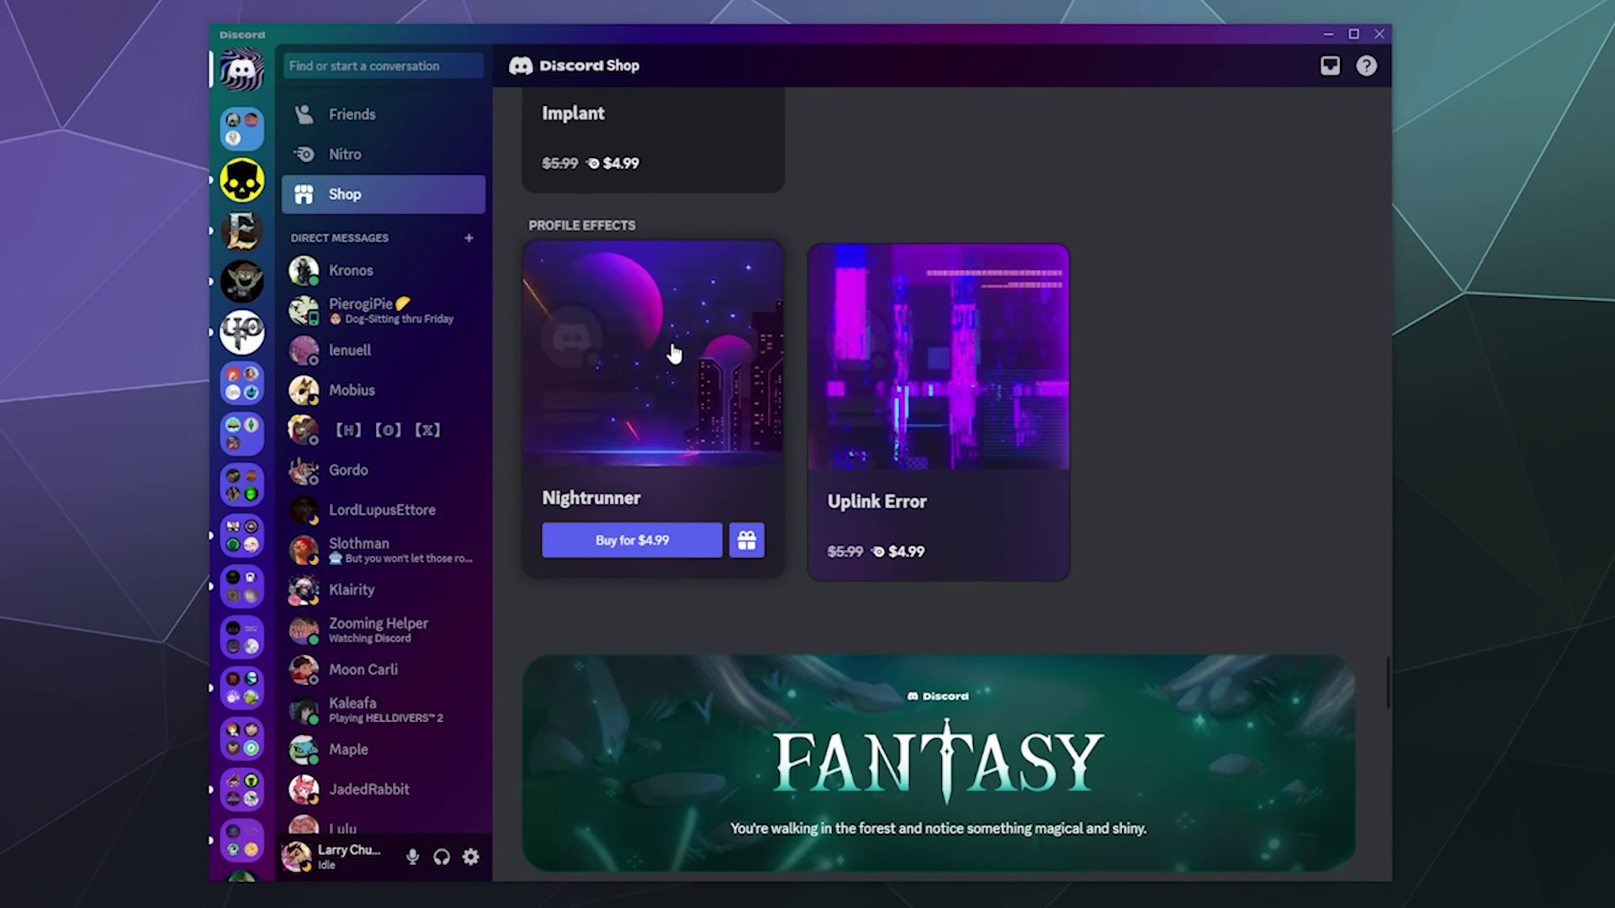
{"action": "scroll", "coordinate": [674, 353], "scroll_direction": "up", "scroll_amount": 6}
{"action": "scroll", "coordinate": [850, 530], "scroll_direction": "down", "scroll_amount": 3}
{"action": "scroll", "coordinate": [702, 469], "scroll_direction": "up", "scroll_amount": 6}
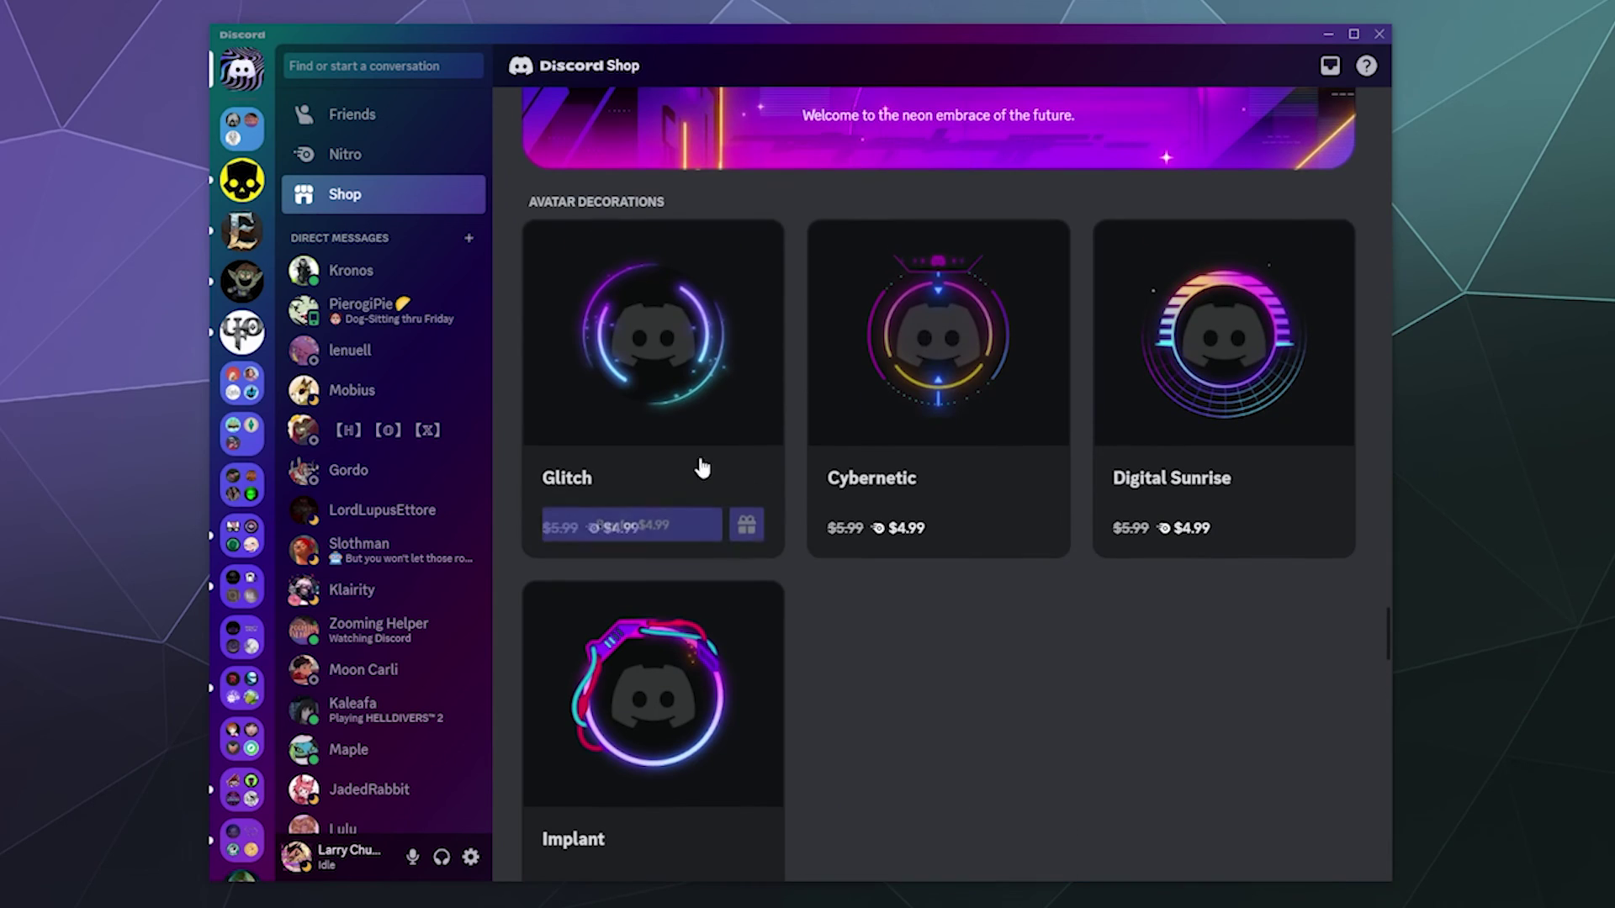
{"action": "scroll", "coordinate": [782, 521], "scroll_direction": "up", "scroll_amount": 3}
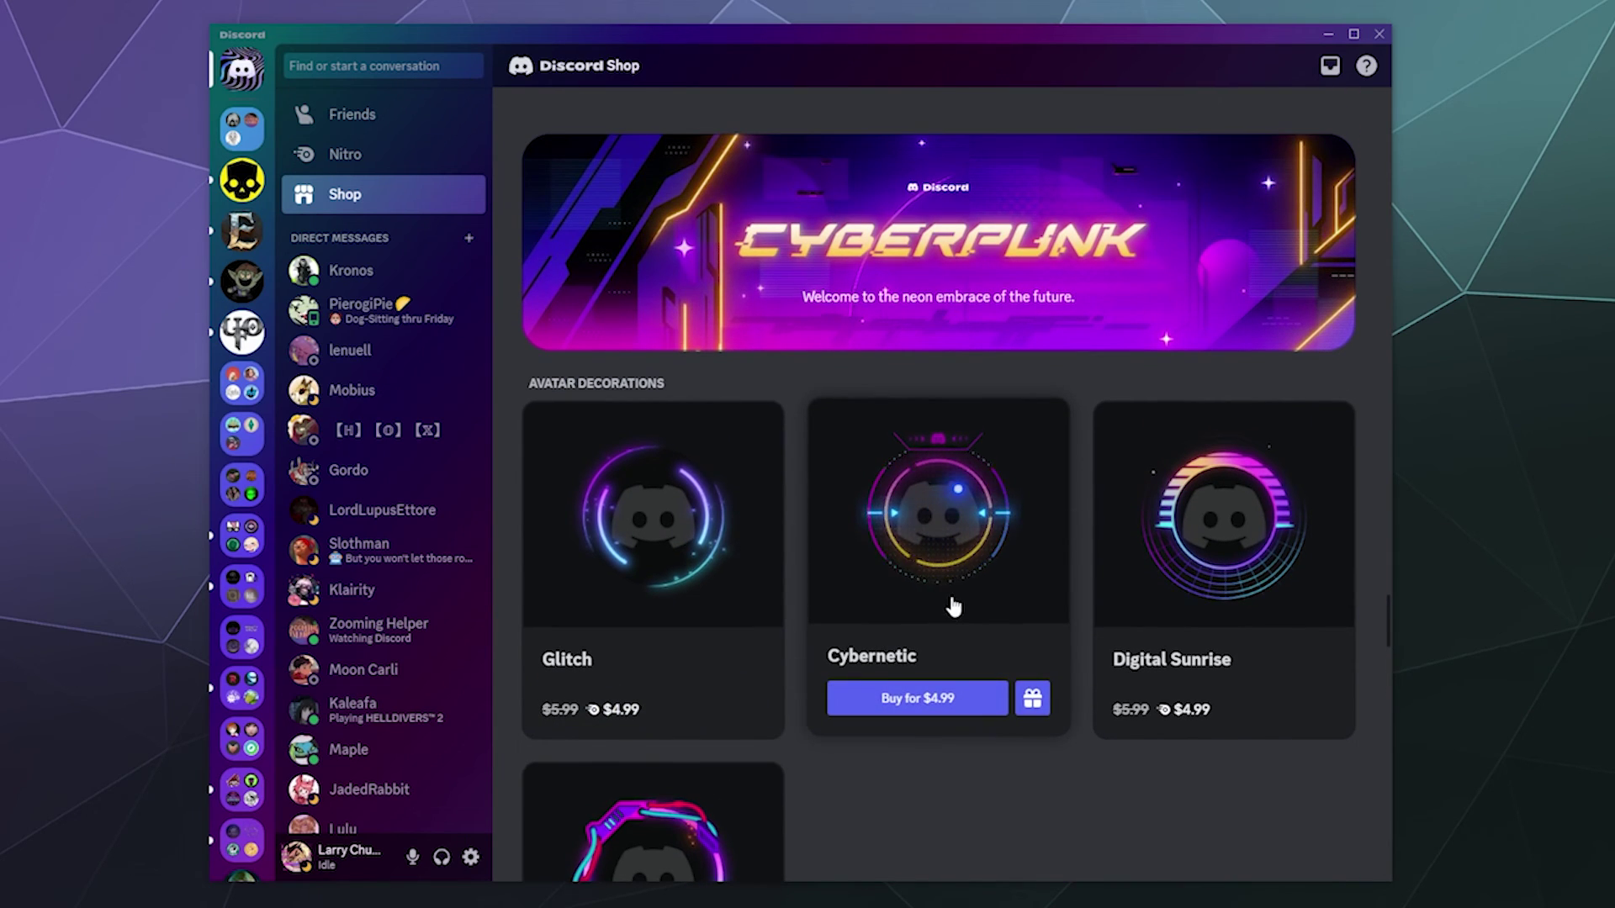
{"action": "scroll", "coordinate": [1206, 558], "scroll_direction": "down", "scroll_amount": 6}
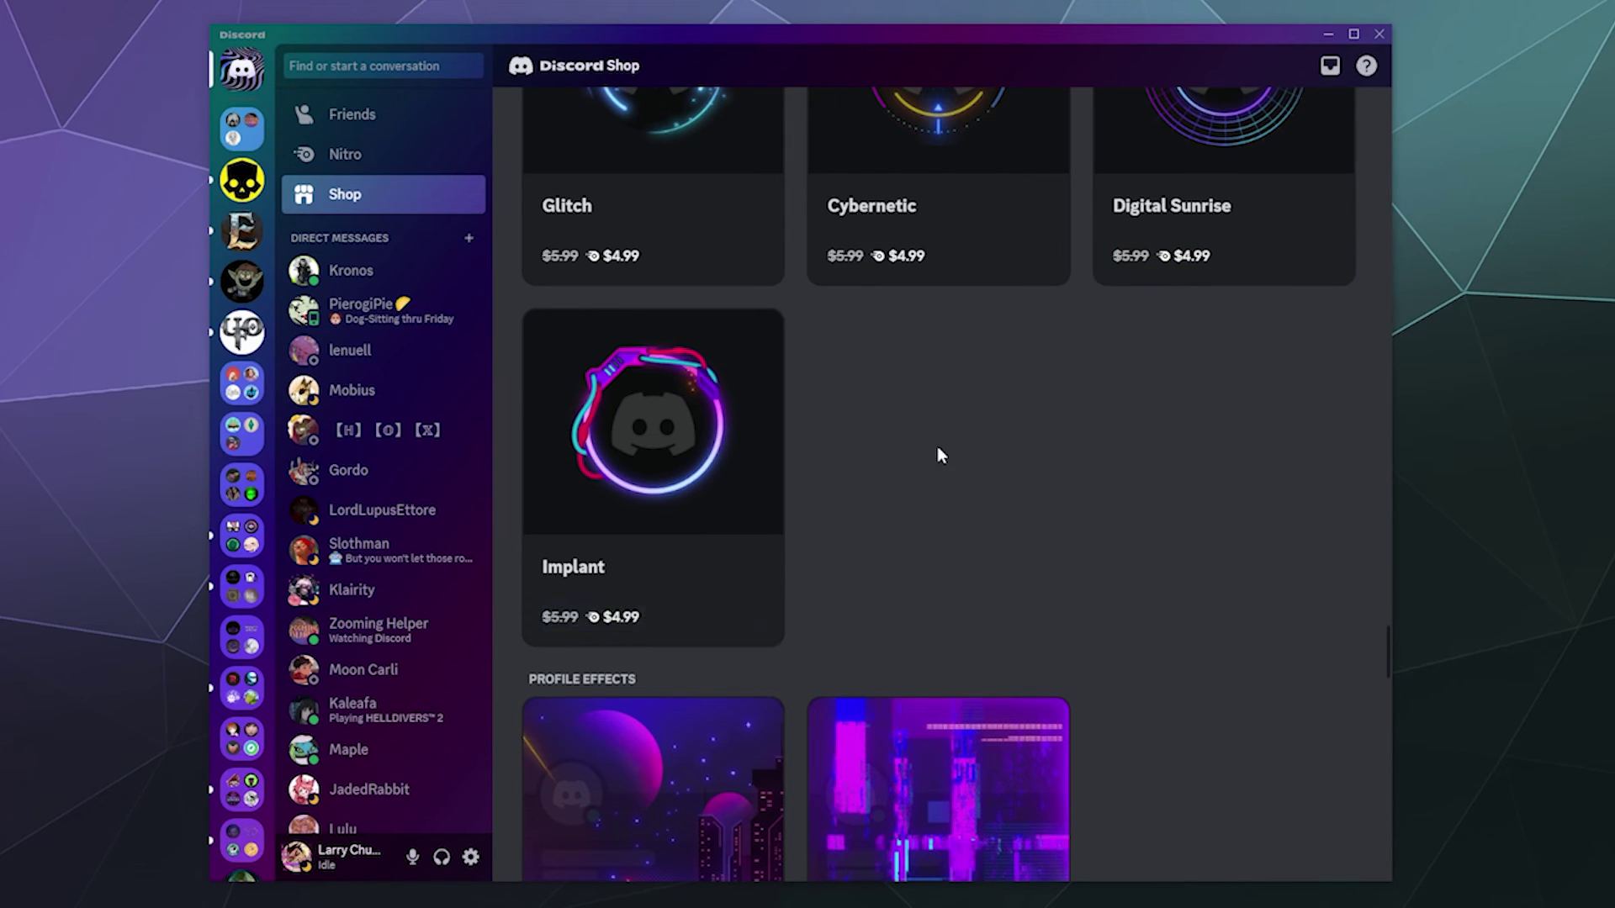
- Open the profile settings and compare the main user profile with the server profile for The Isle Official Discord
{"action": "scroll", "coordinate": [231, 806], "scroll_direction": "down", "scroll_amount": 3}
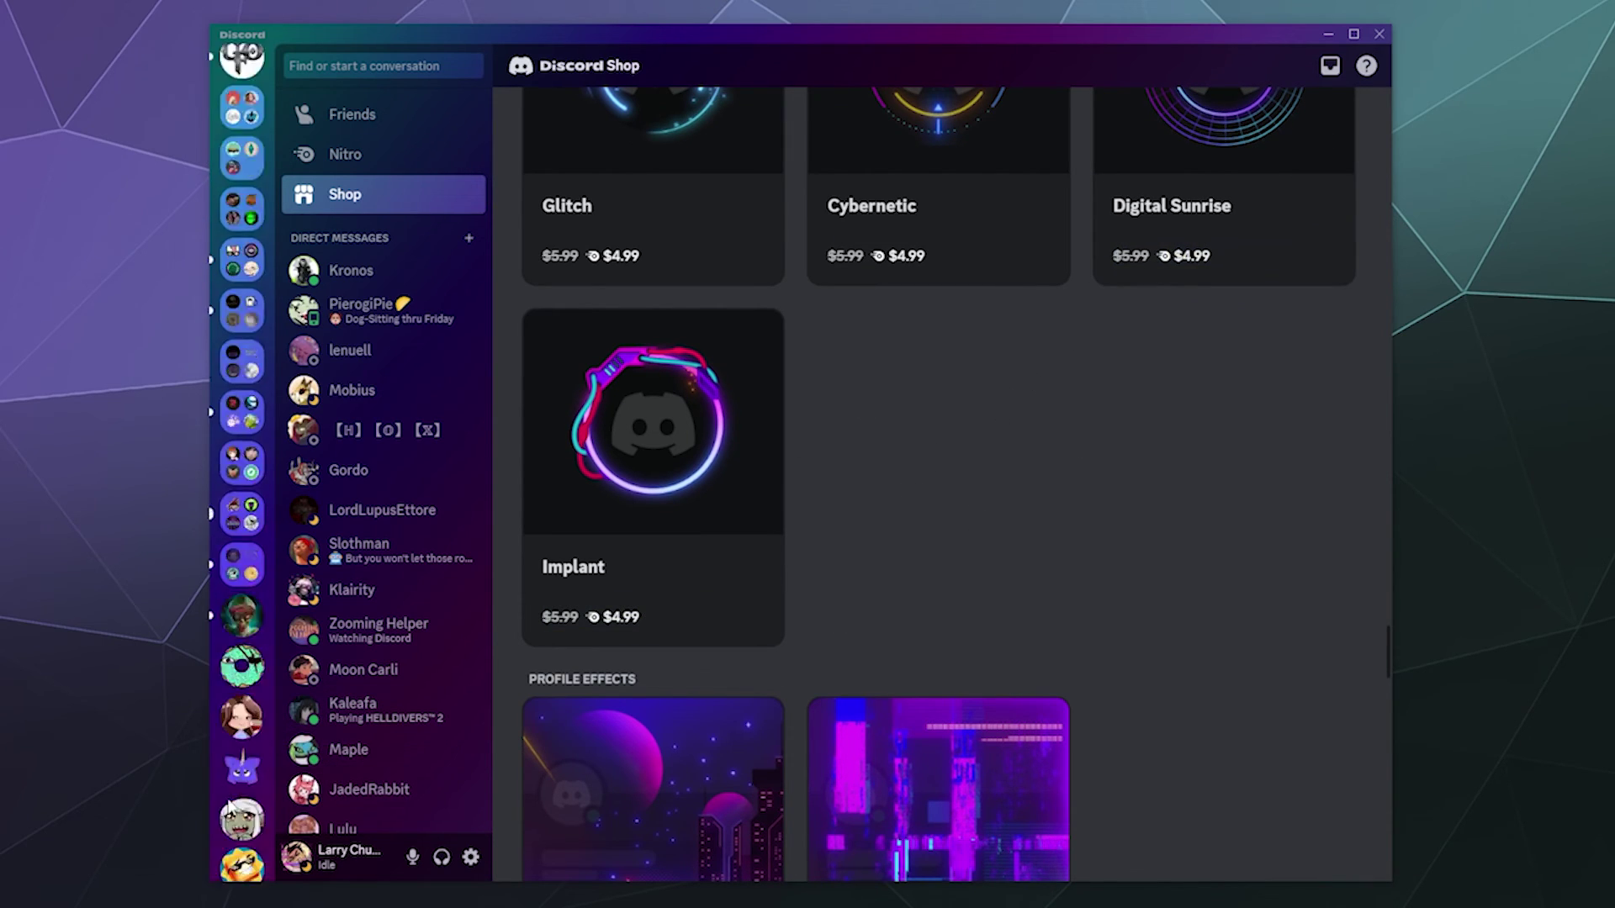
{"action": "scroll", "coordinate": [232, 806], "scroll_direction": "down", "scroll_amount": 6}
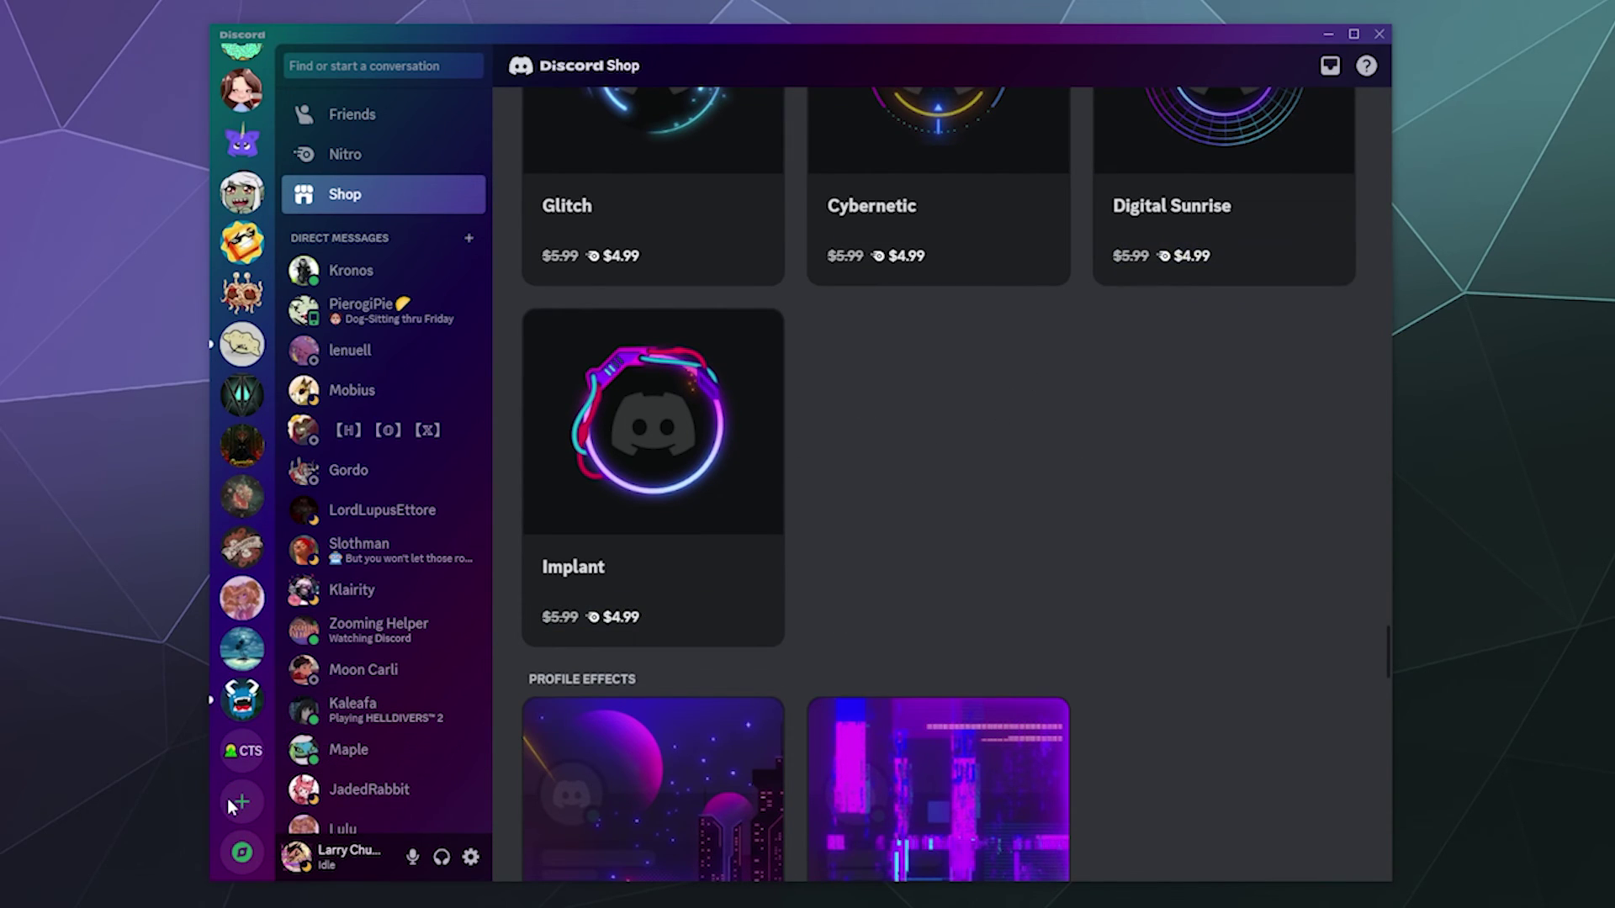
{"action": "left_click", "coordinate": [471, 858]}
{"action": "left_click", "coordinate": [452, 158]}
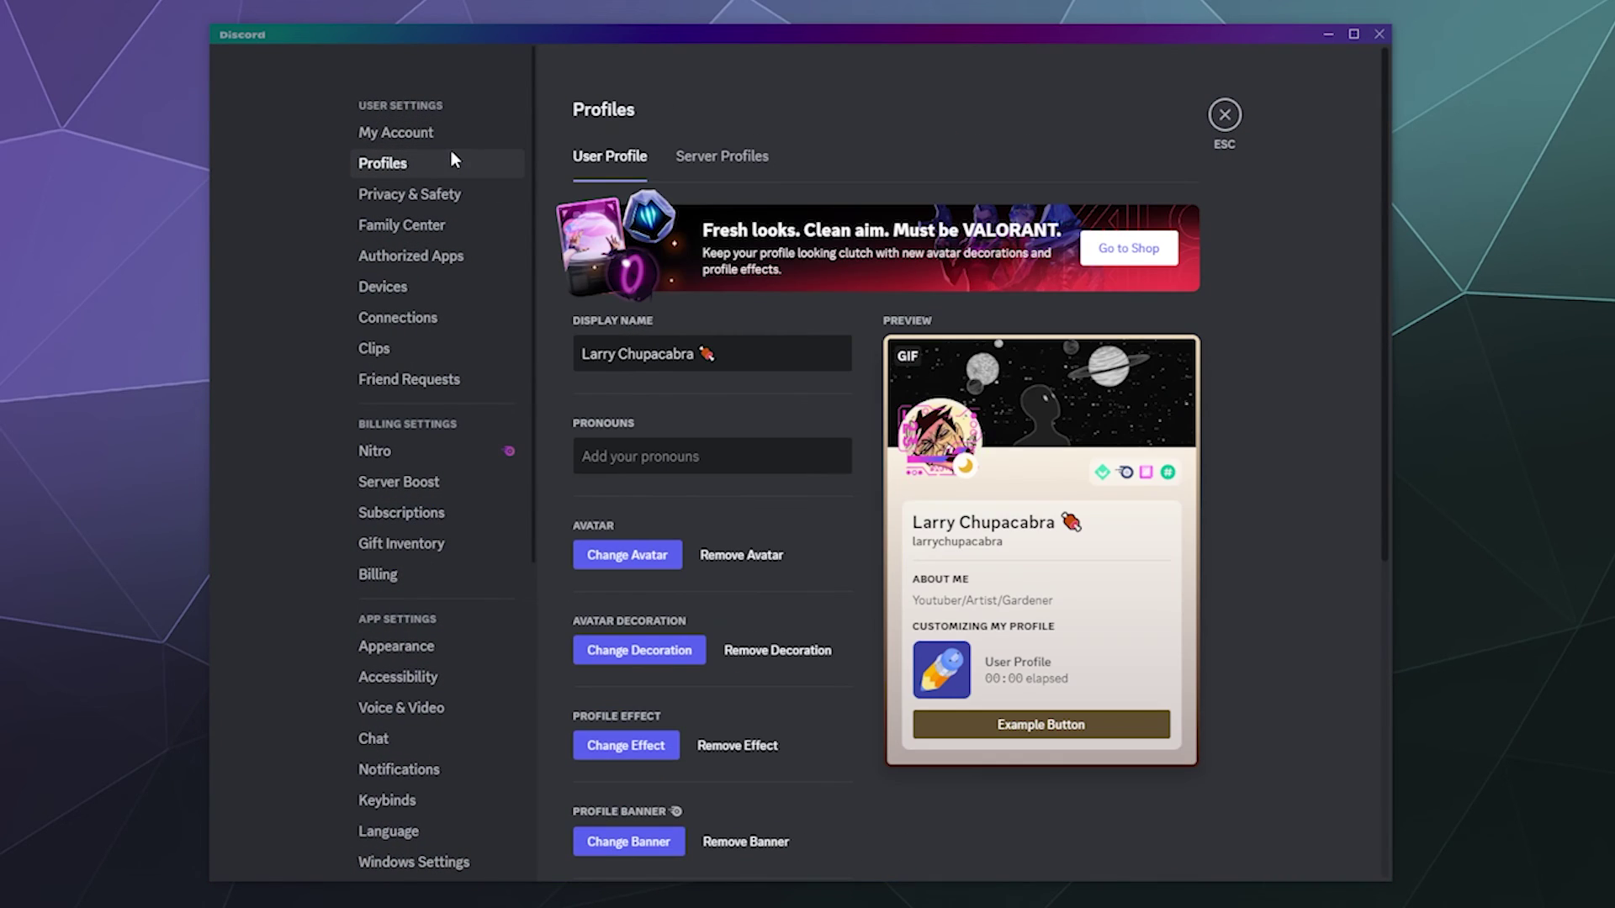
{"action": "left_click", "coordinate": [718, 158]}
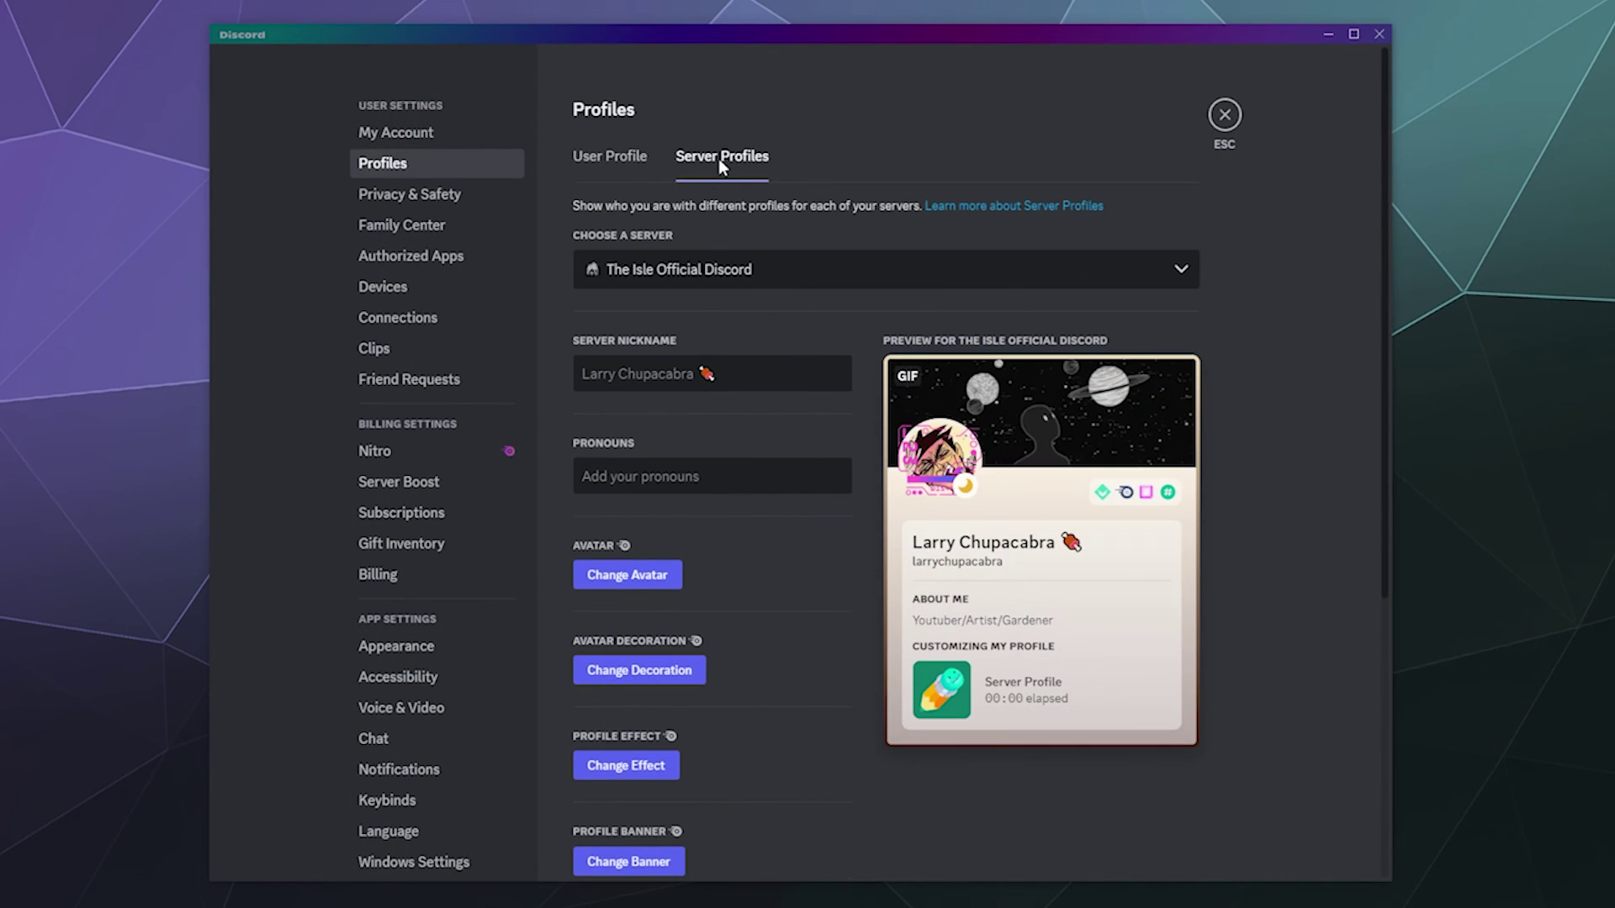
{"action": "scroll", "coordinate": [688, 385], "scroll_direction": "down", "scroll_amount": 5}
{"action": "scroll", "coordinate": [685, 400], "scroll_direction": "up", "scroll_amount": 5}
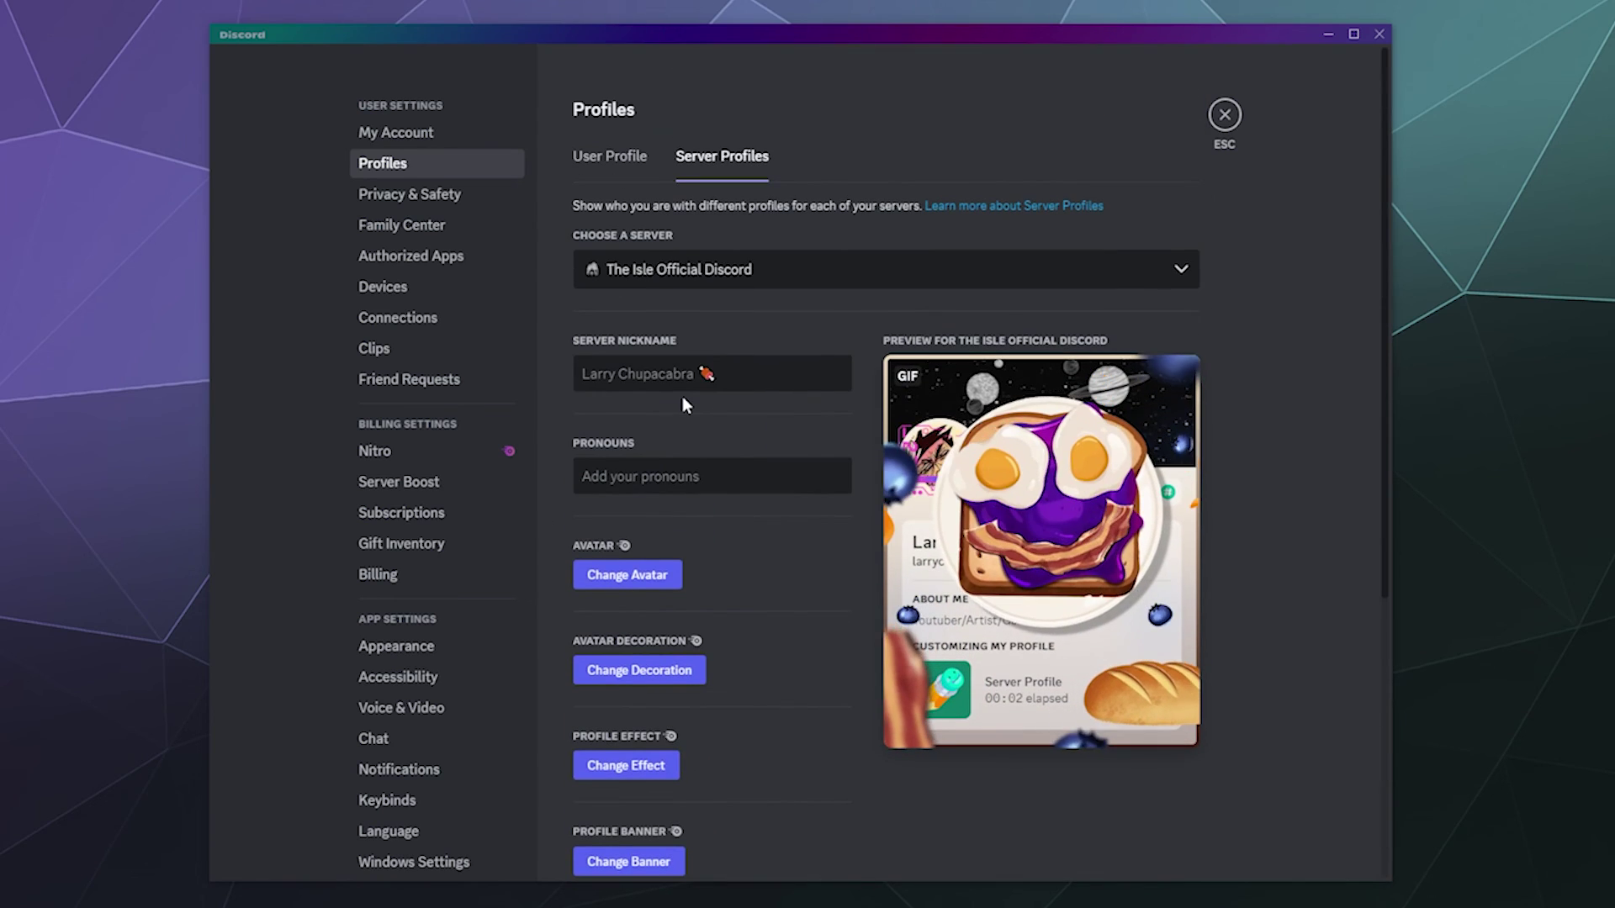
{"action": "left_click", "coordinate": [618, 163]}
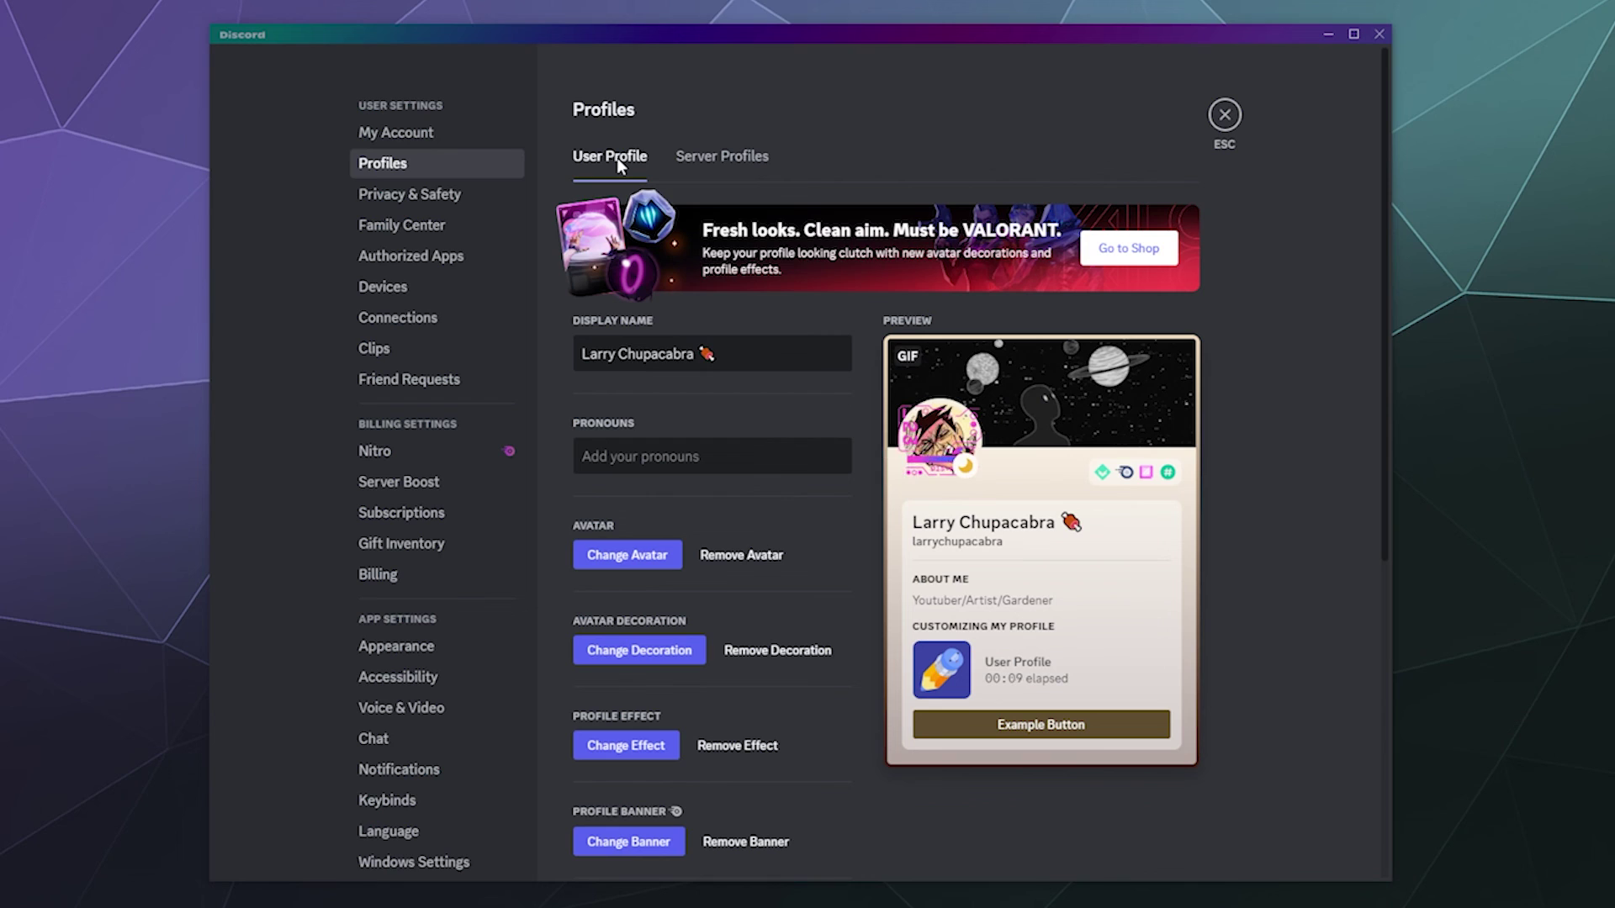
{"action": "left_click", "coordinate": [763, 168]}
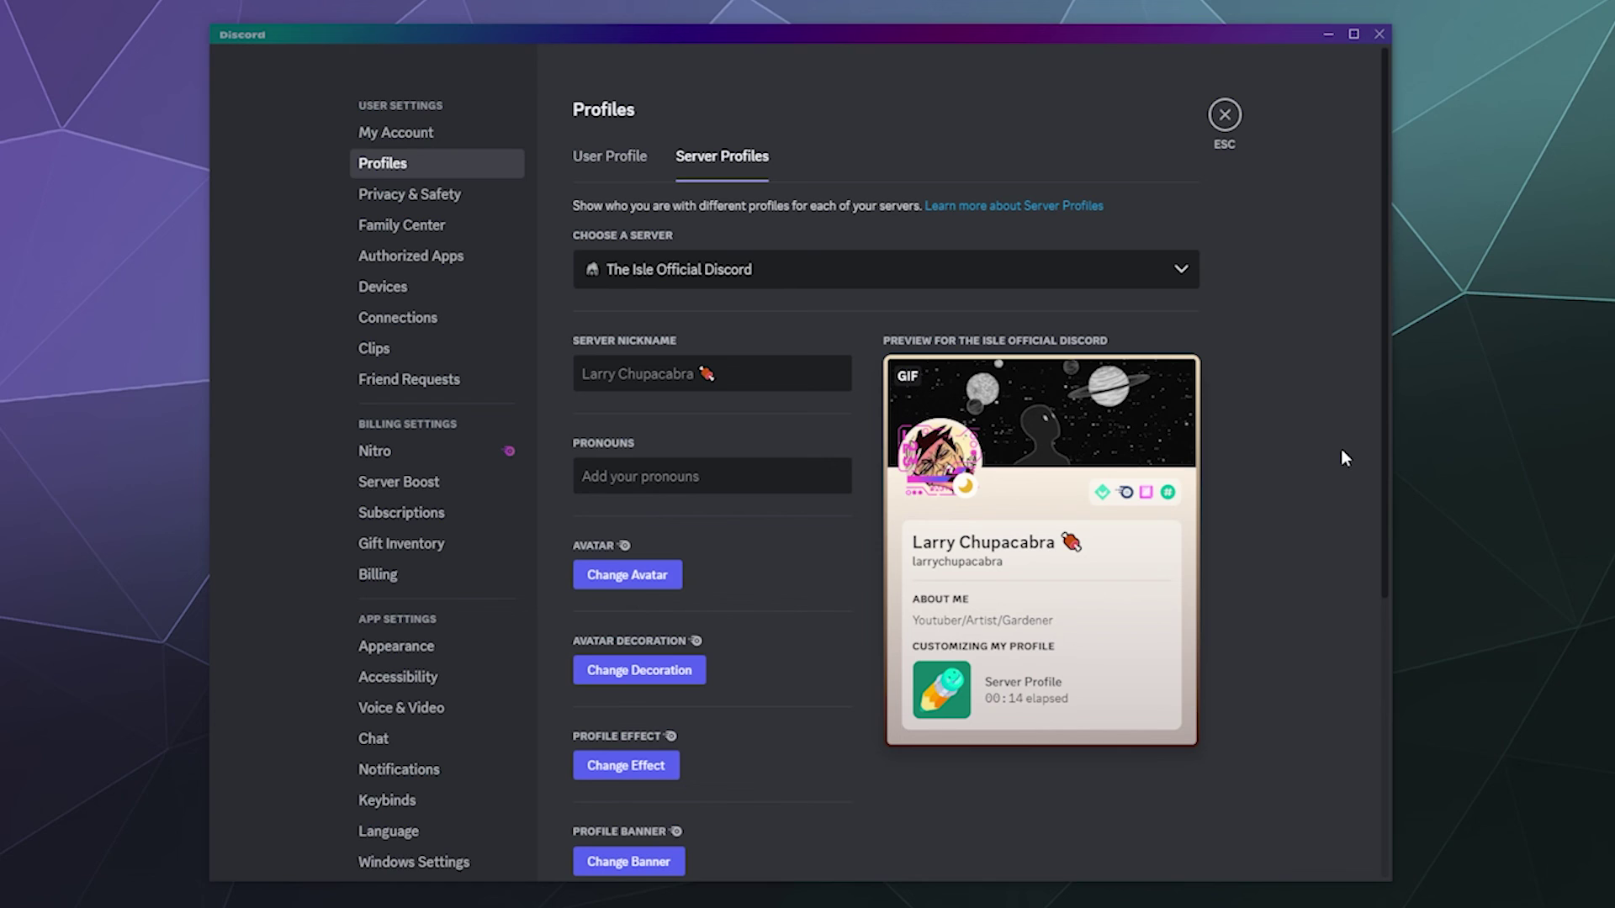
- Open the What's New notes, read the entries on VALORANT items and per-server decorations, and close them
{"action": "scroll", "coordinate": [415, 559], "scroll_direction": "down", "scroll_amount": 5}
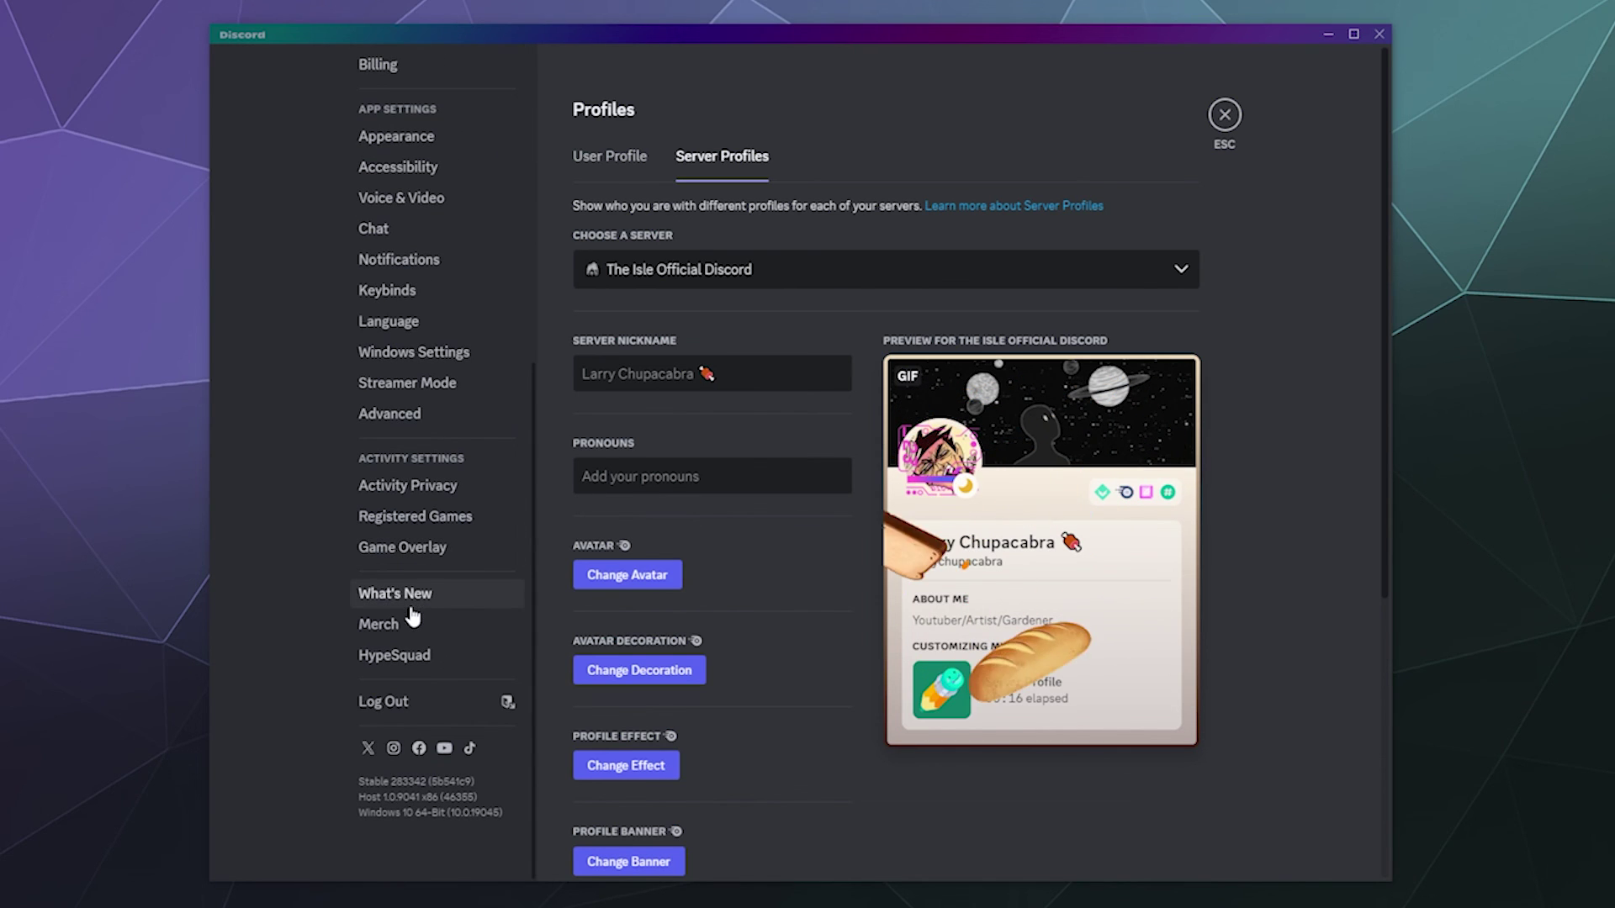
{"action": "left_click", "coordinate": [395, 593]}
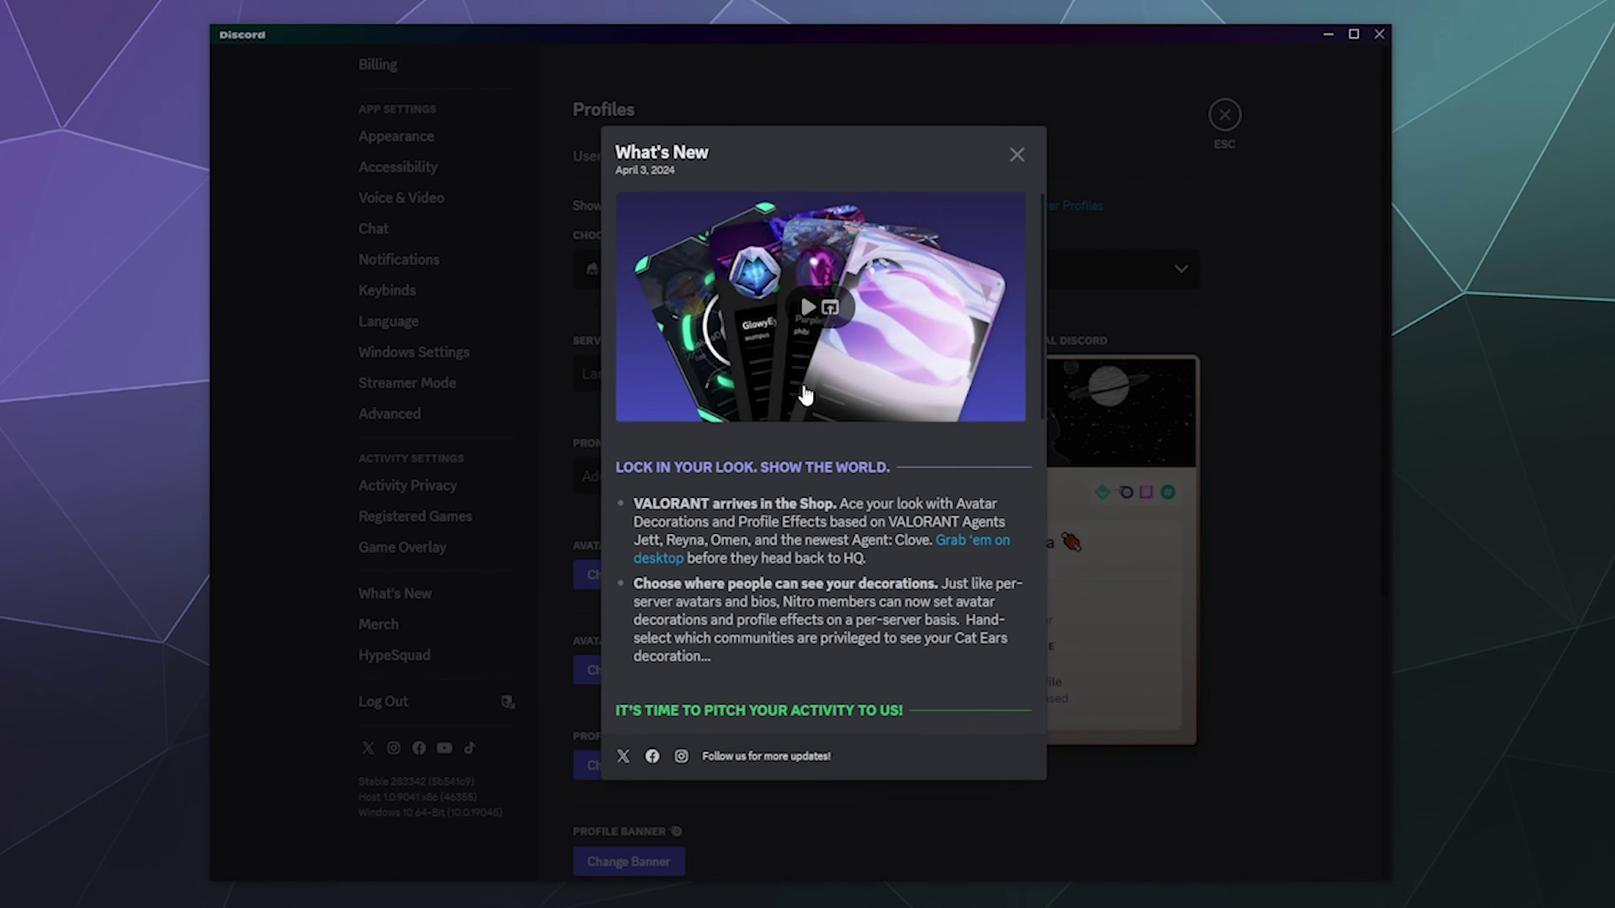
{"action": "scroll", "coordinate": [803, 515], "scroll_direction": "down", "scroll_amount": 3}
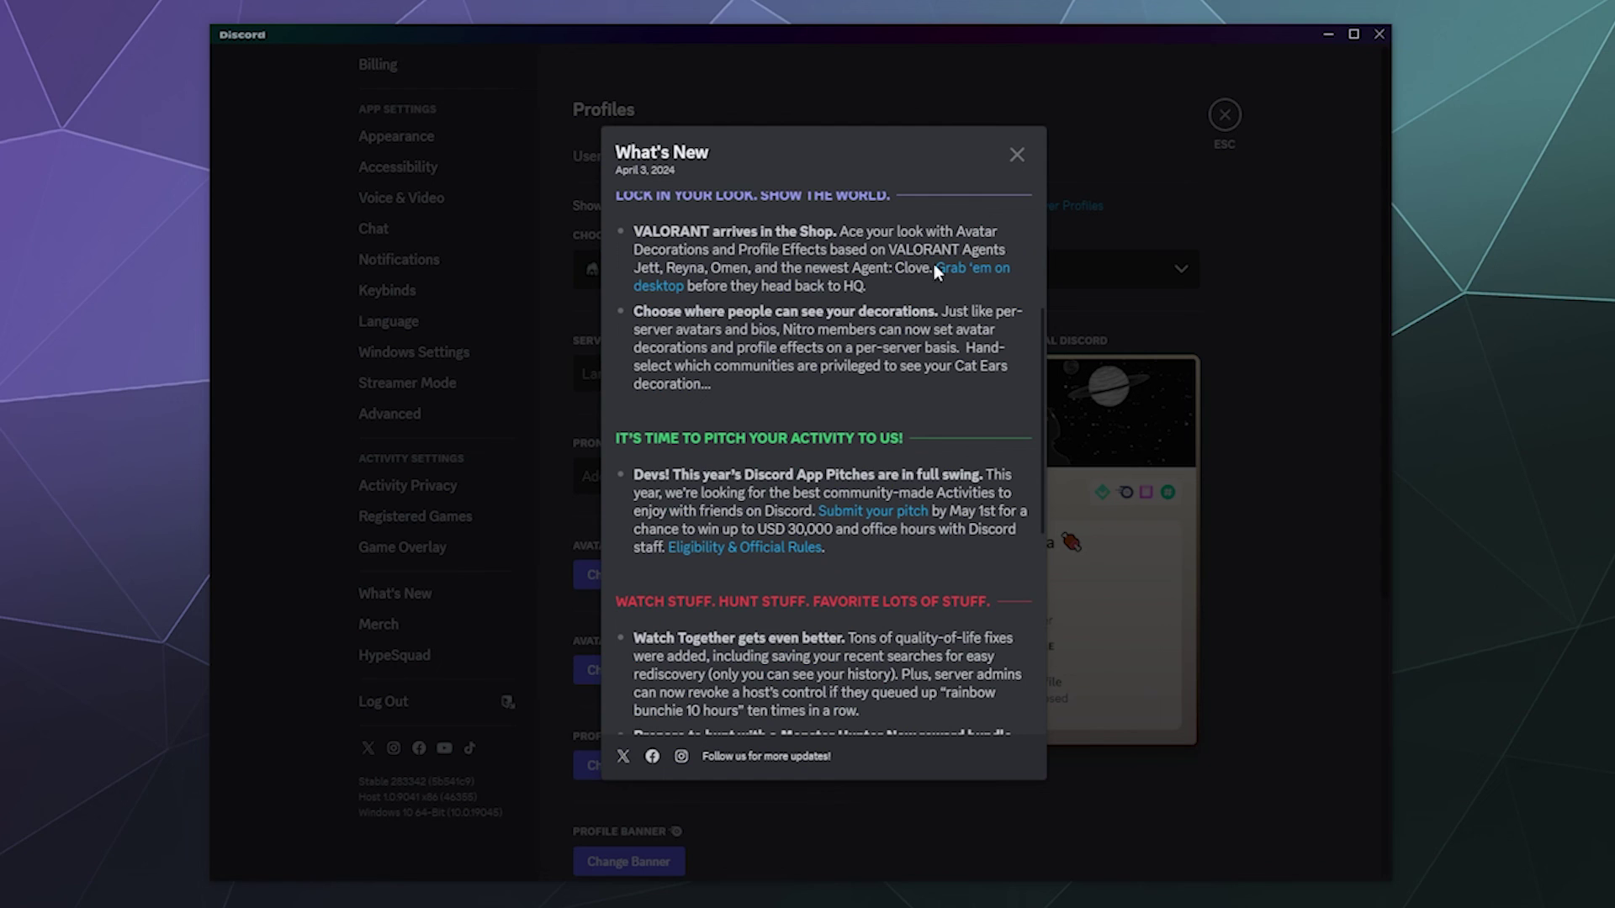
{"action": "left_click", "coordinate": [1017, 156]}
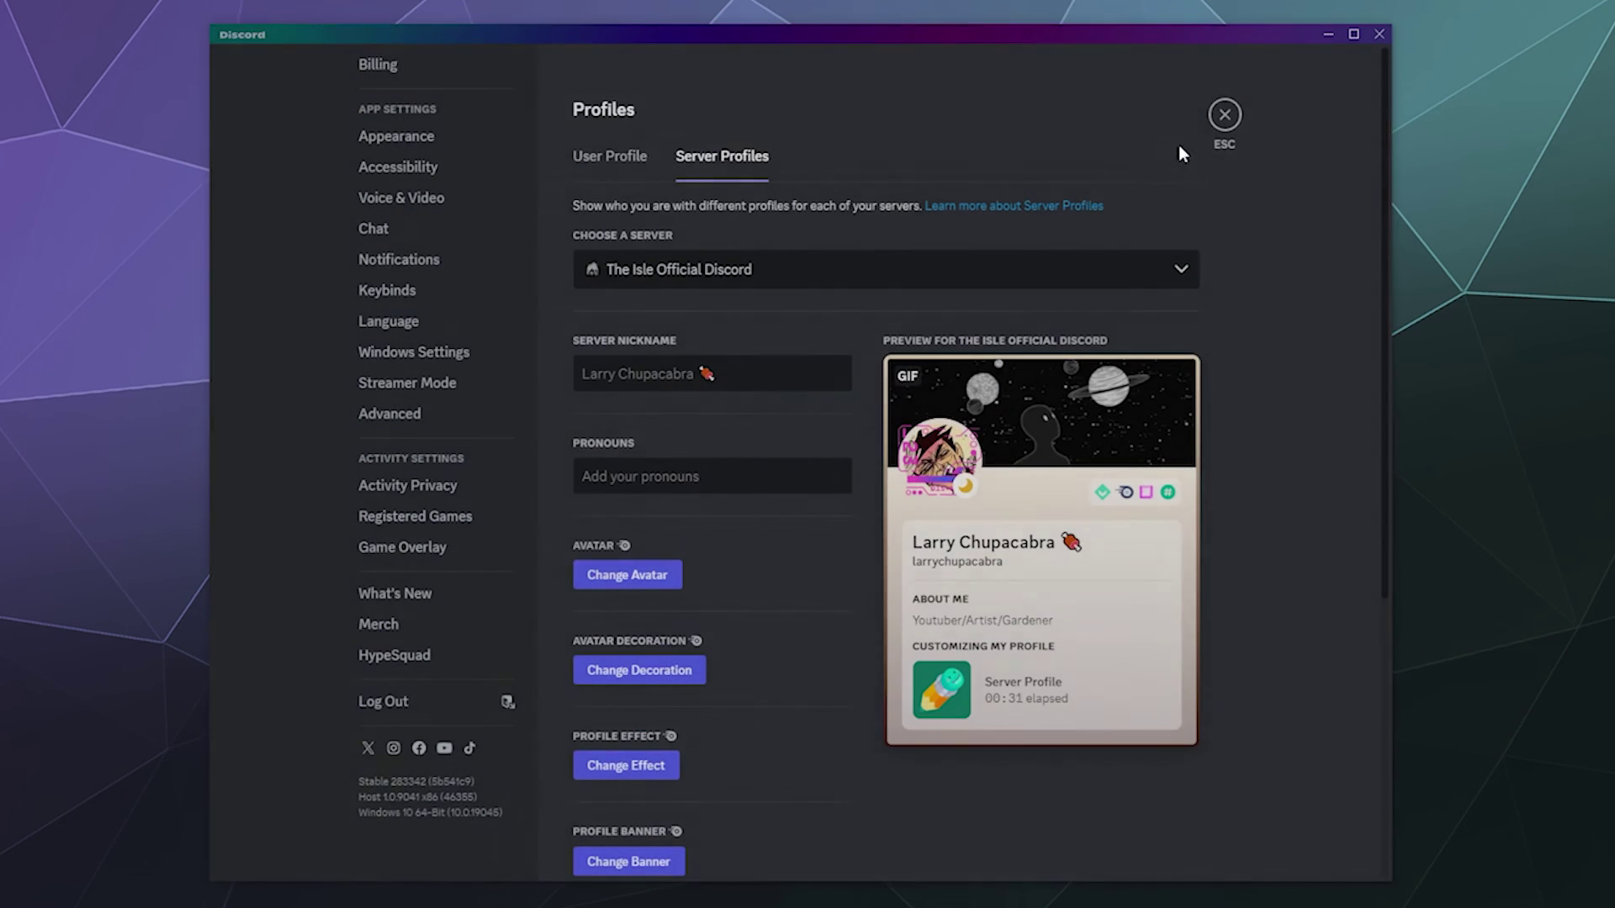
- Leave the settings and open the server-updates channel in the Chupacabra's Lair server
{"action": "left_click", "coordinate": [1221, 117]}
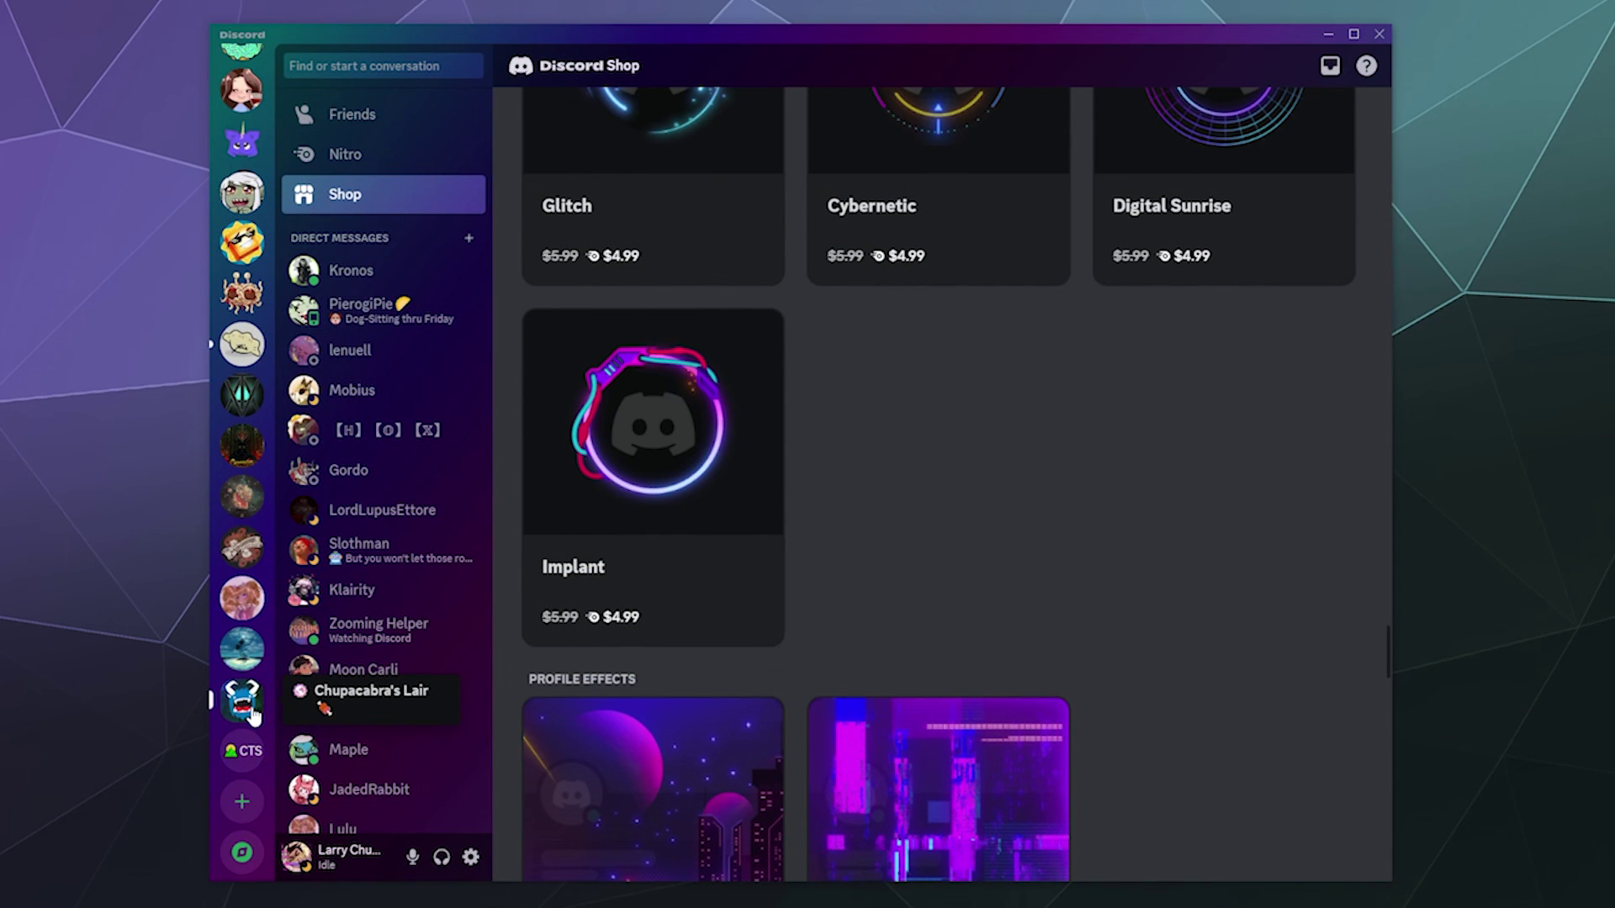
{"action": "left_click", "coordinate": [241, 698]}
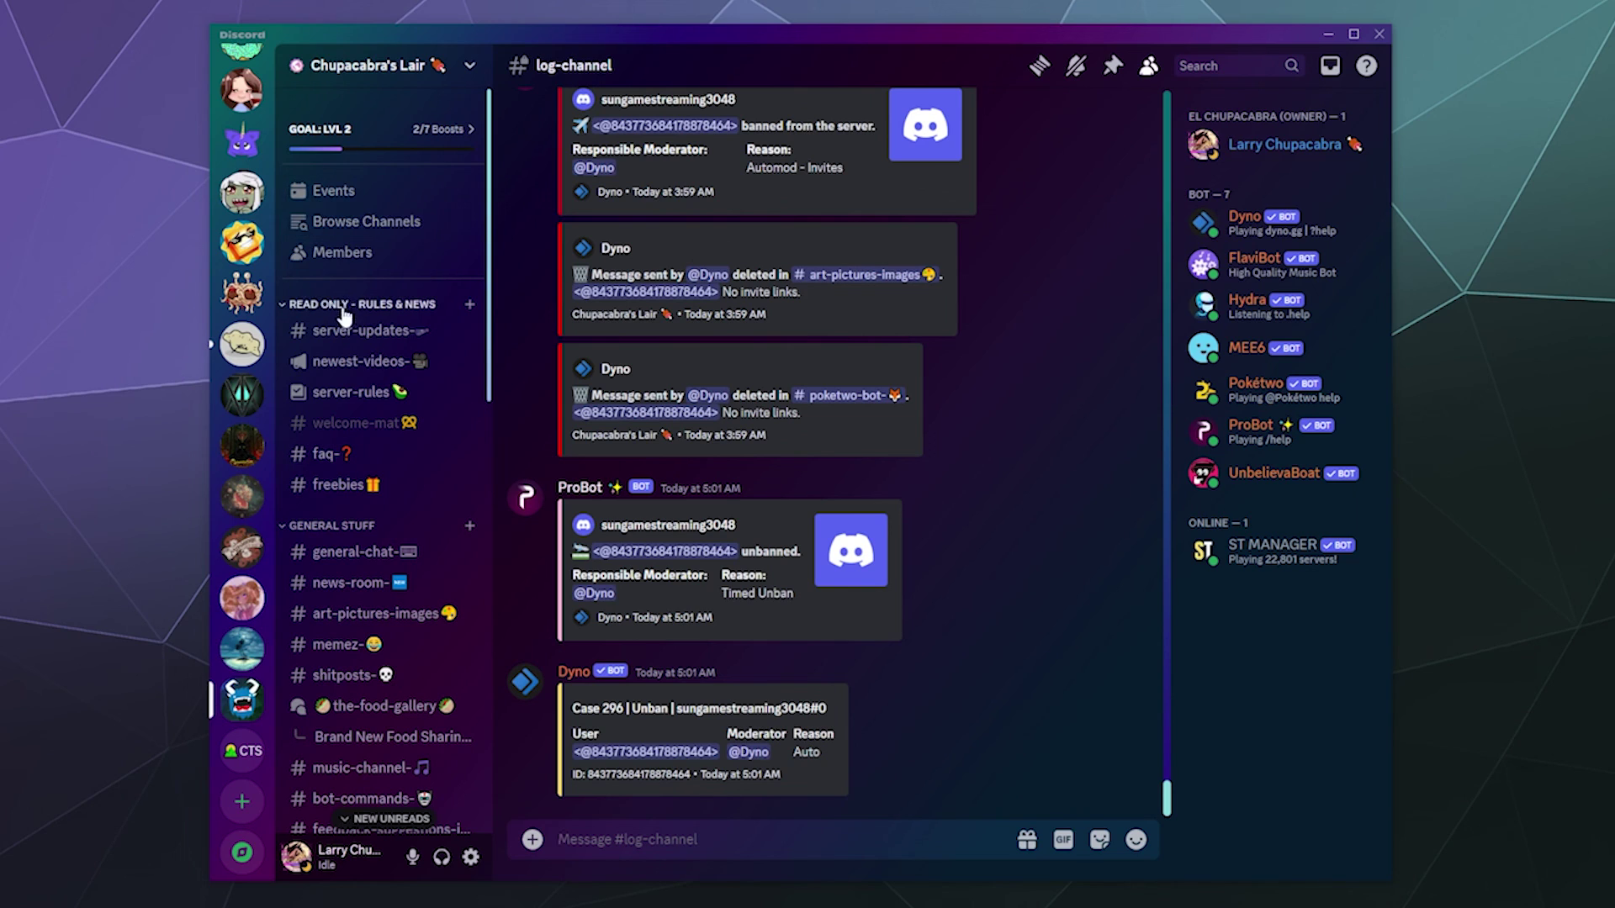
{"action": "left_click", "coordinate": [343, 335]}
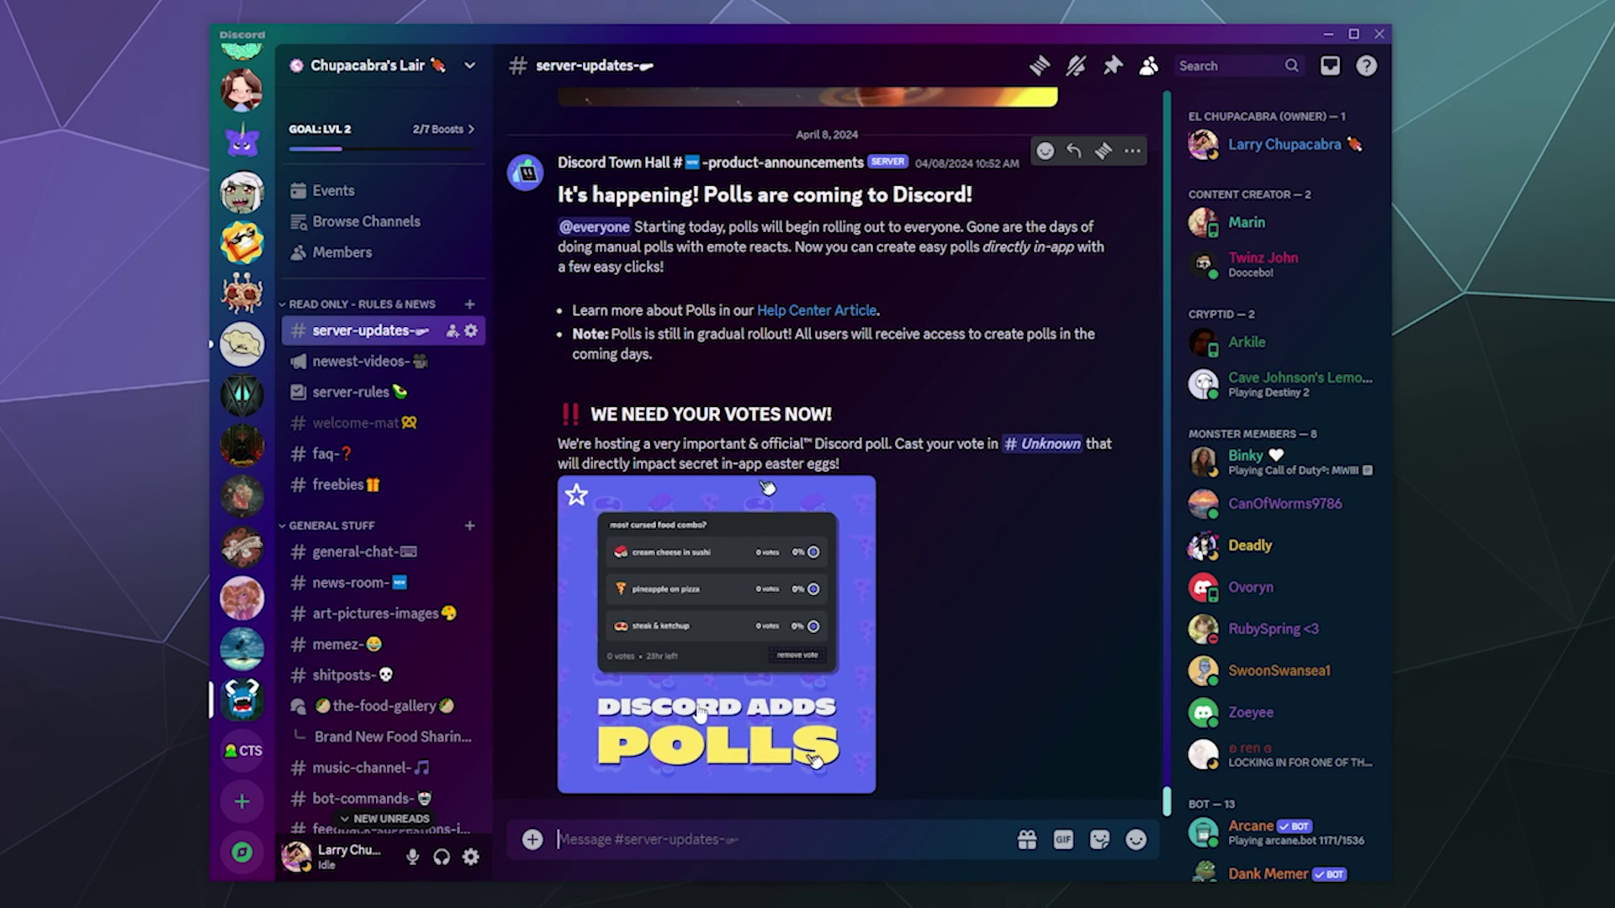